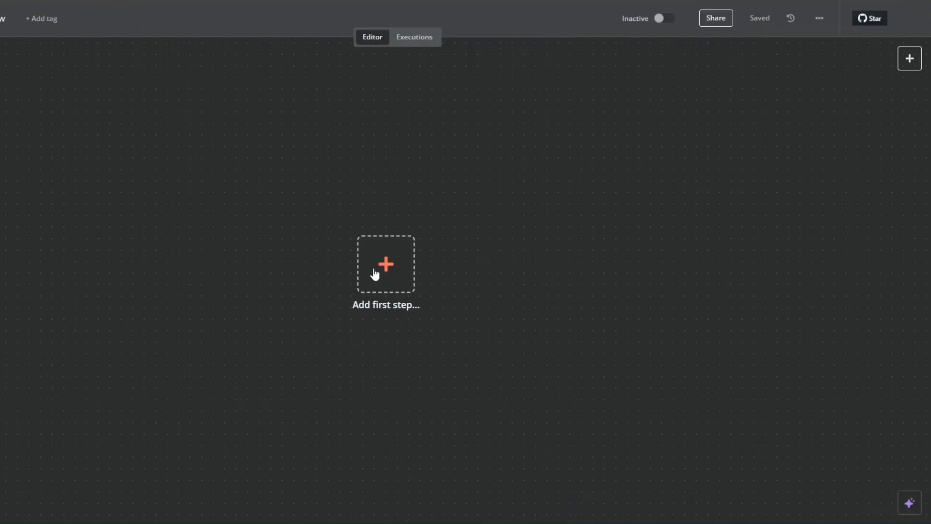
Step: Add an On form submission trigger as the workflow's first step and title its form "Blog Post Generator Form"
click(375, 274)
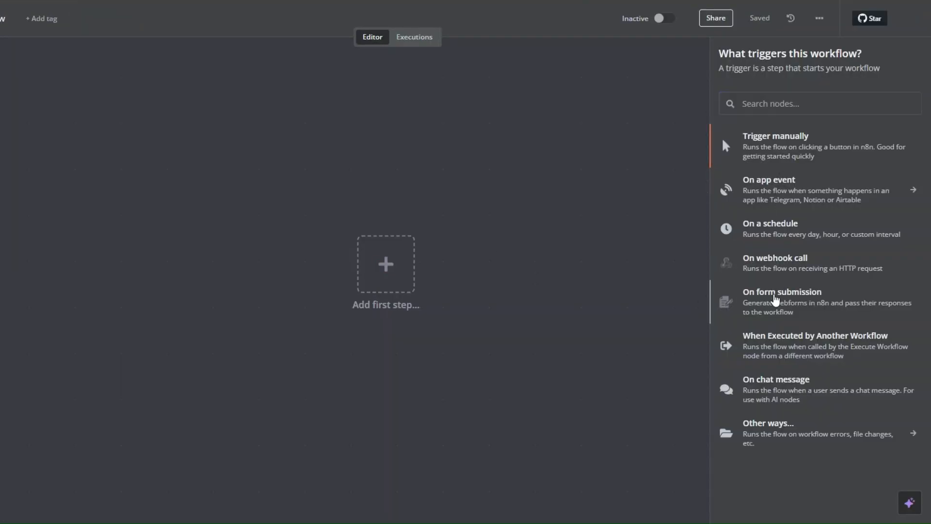
click(775, 297)
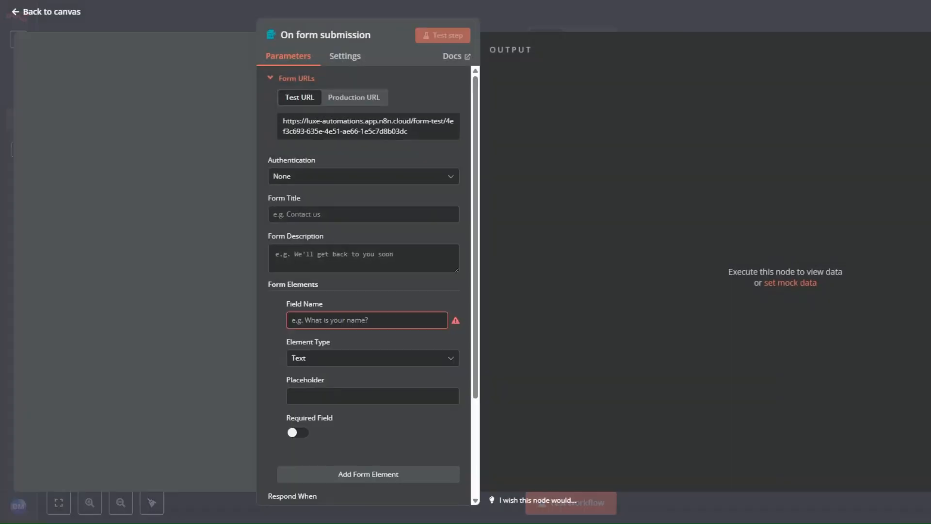
click(315, 218)
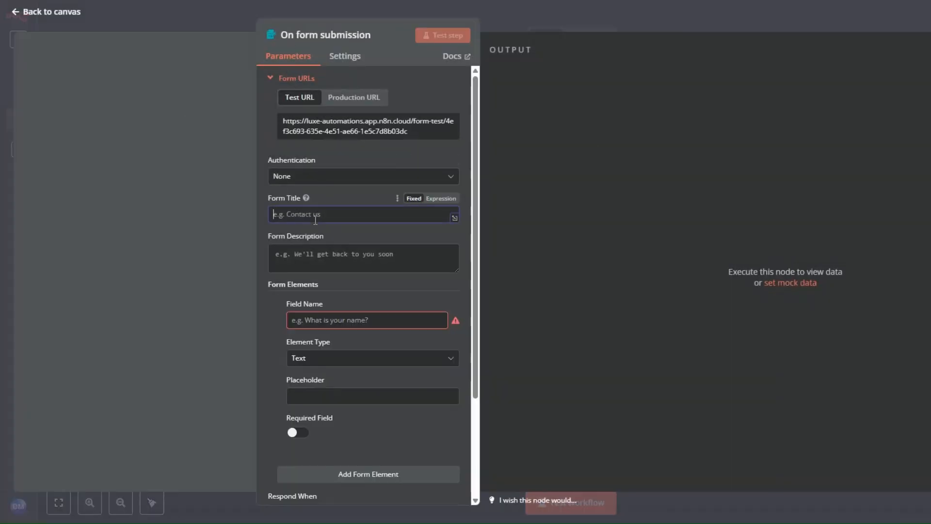
text(Blog Post Generator Form)
drag(378, 216, 247, 212)
click(367, 253)
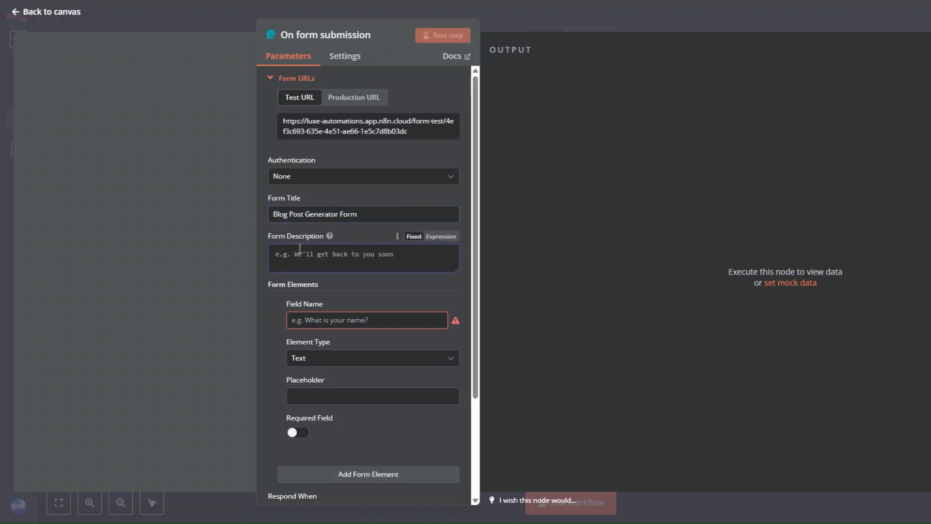
Step: Name the first form field "What is your topic?"
click(332, 324)
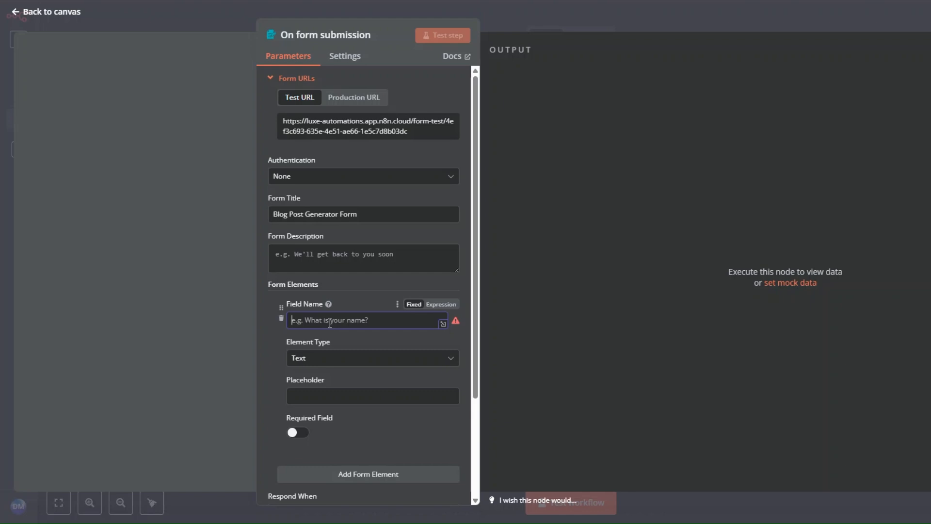
text(What is your topic)
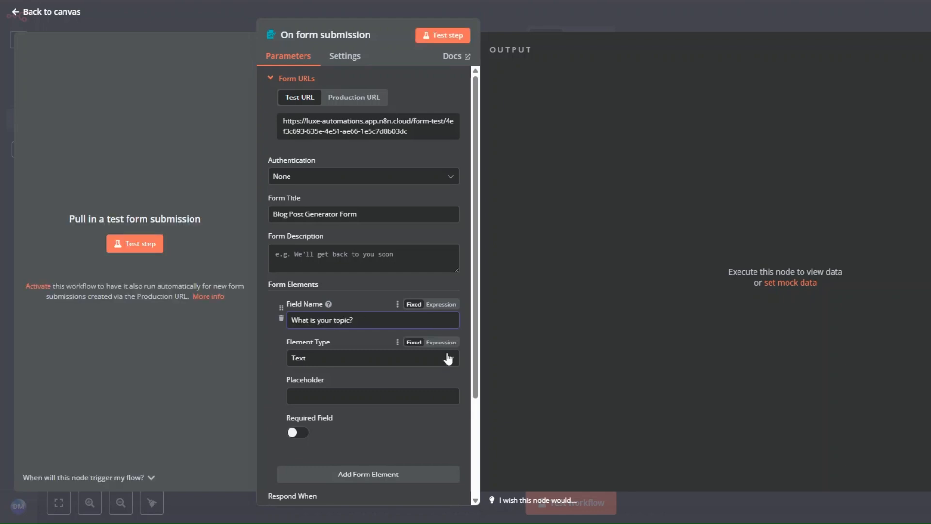
drag(357, 320, 265, 324)
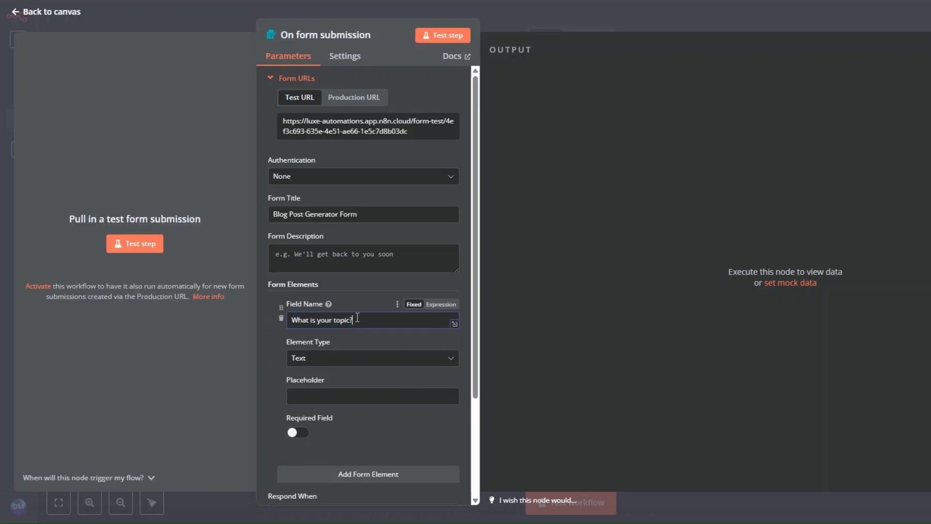
Step: Add a second form element named "What is your email?" with the element type Email
scroll(358, 318, down, 3)
click(350, 351)
scroll(349, 304, down, 4)
click(342, 194)
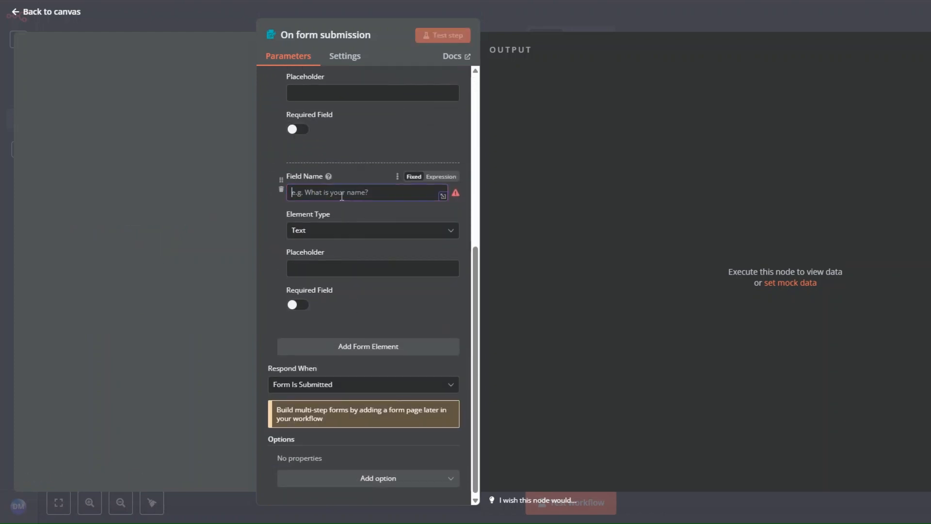
text(What is your email?)
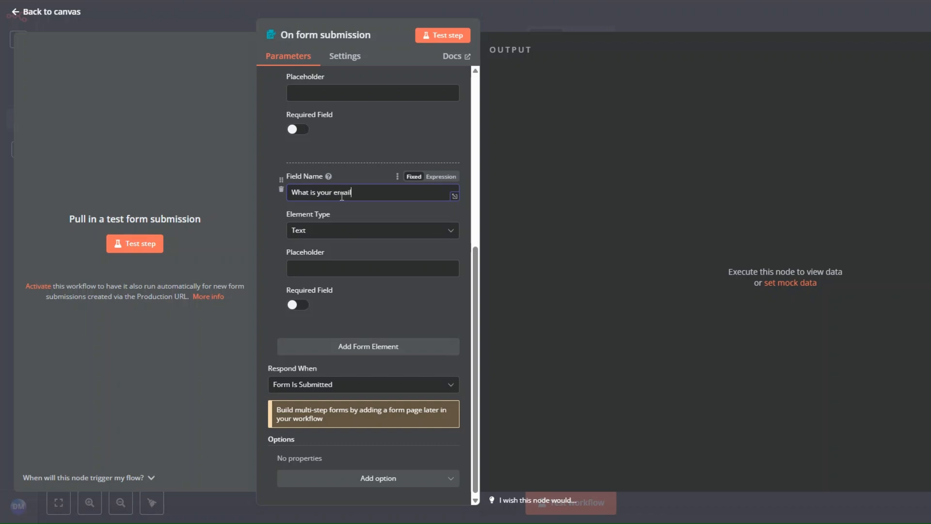
click(330, 231)
scroll(329, 271, down, 1)
click(330, 297)
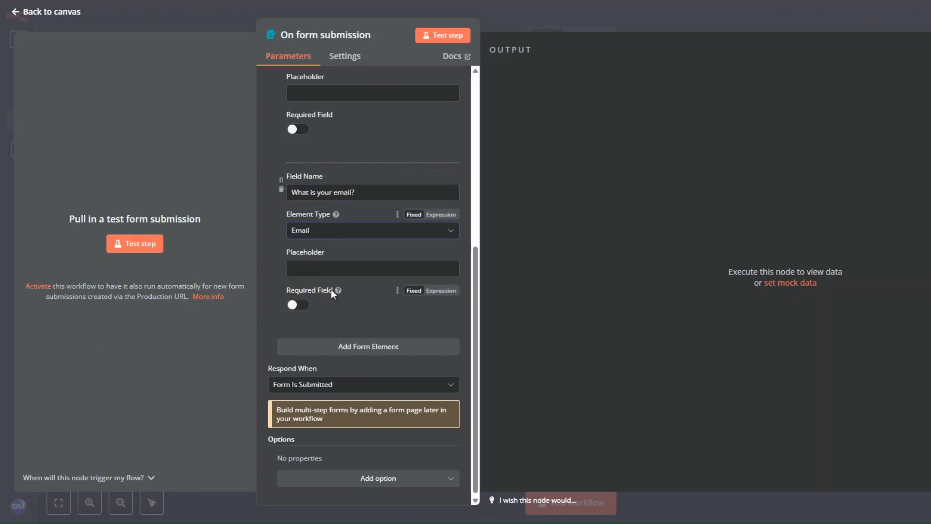
Step: Test the form trigger by submitting the topic "How to overcome objections in an agency" and the contact's email address
click(436, 39)
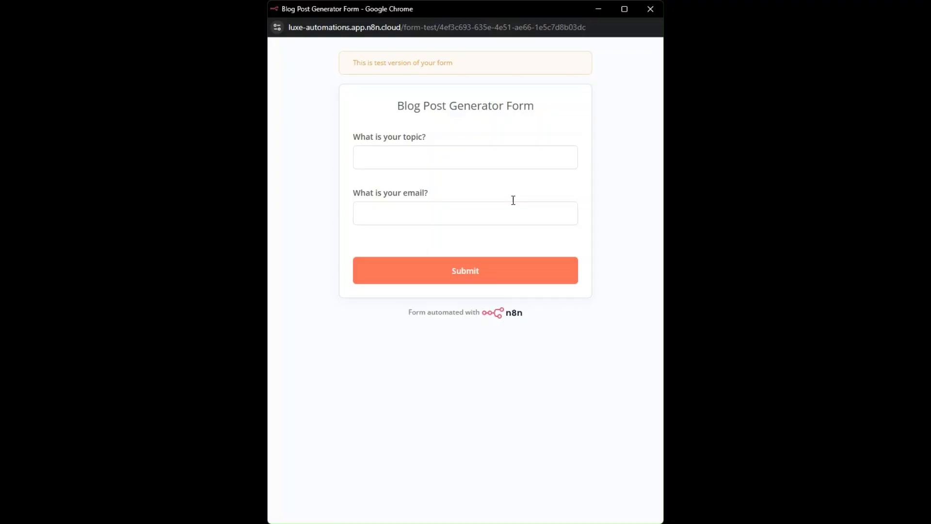
click(425, 159)
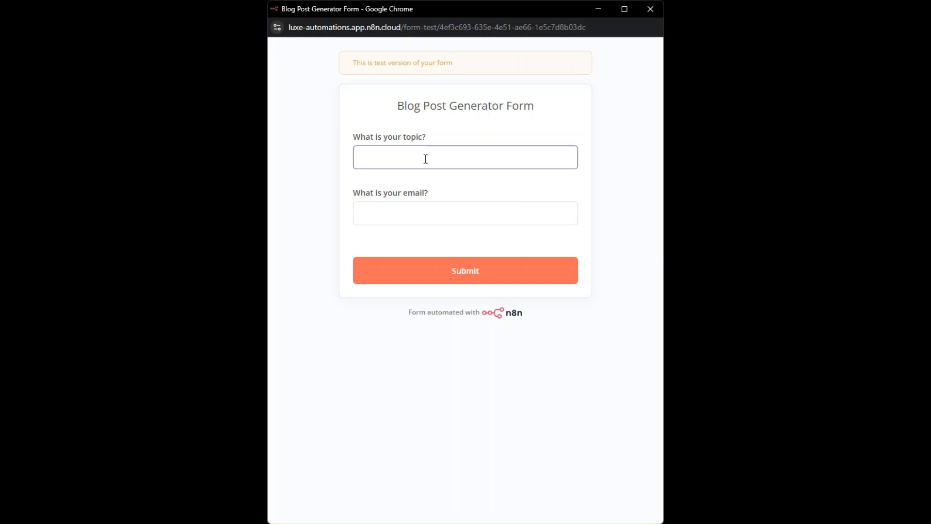
text(How to overcome objections in an agency)
drag(360, 157, 529, 164)
click(510, 162)
click(436, 207)
click(447, 243)
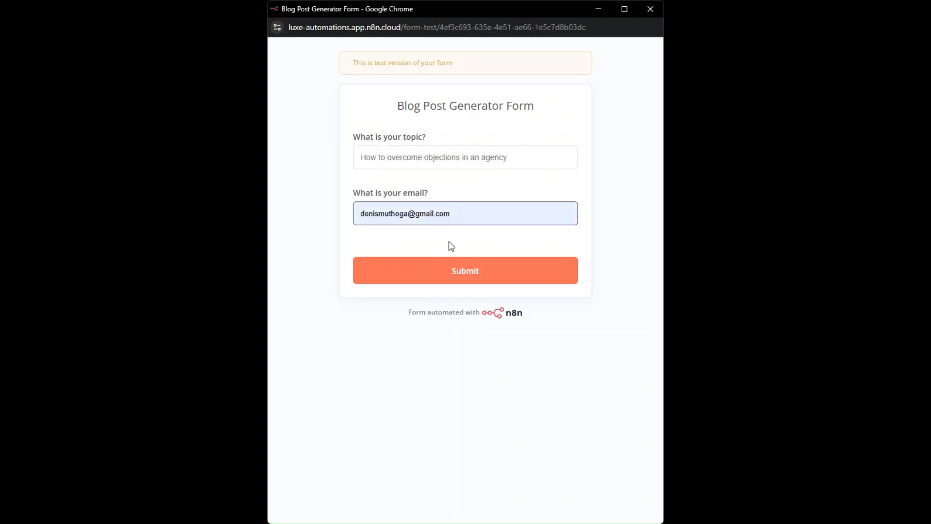
drag(493, 214, 349, 212)
click(384, 271)
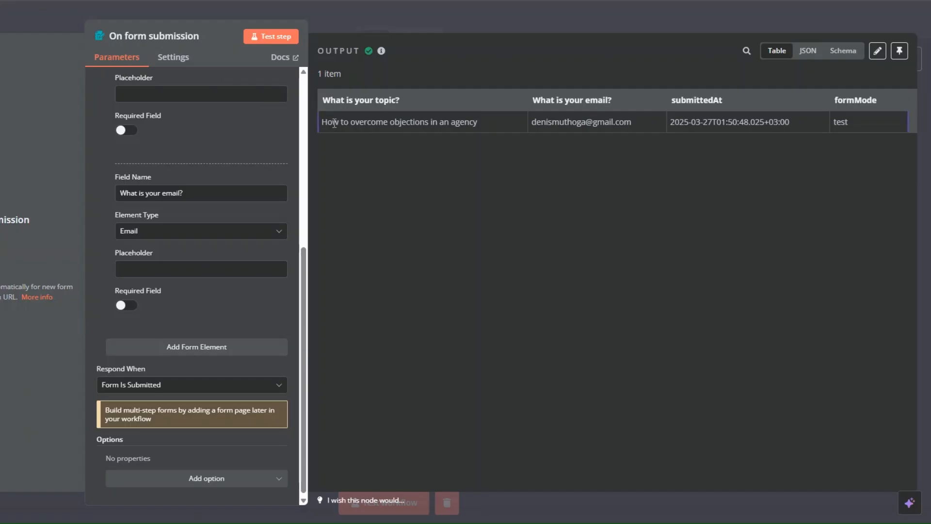
Step: Check the submitted topic in the output, pin the trigger's data and move the On form submission node further left on the canvas
drag(327, 121, 470, 123)
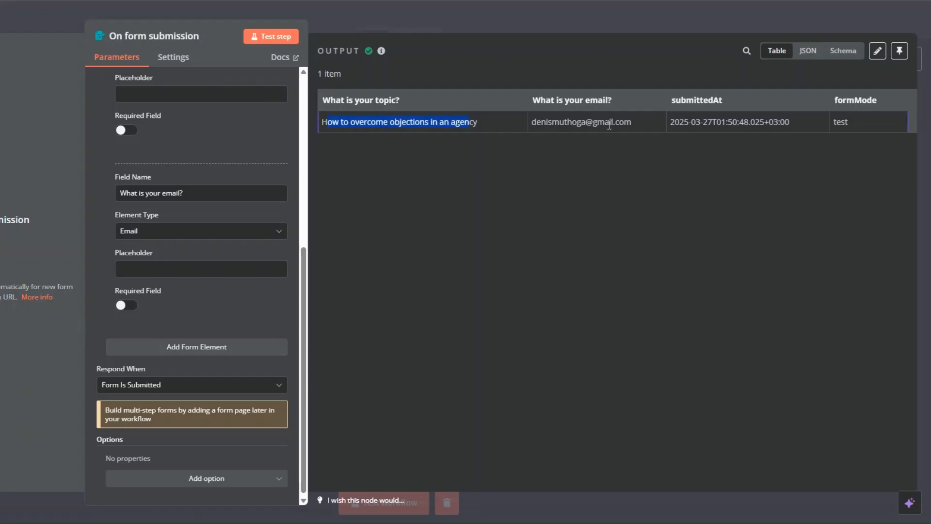
click(9, 24)
right_click(401, 290)
click(419, 370)
drag(389, 261, 118, 261)
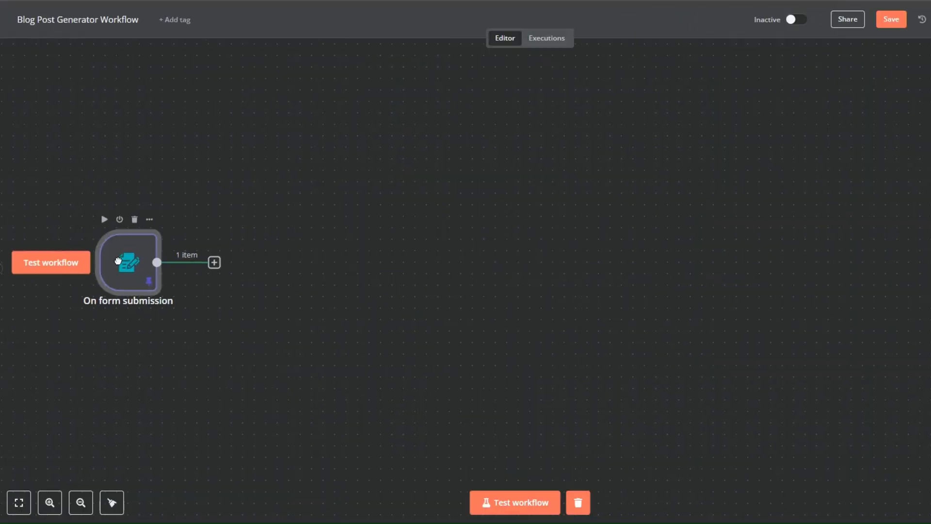
scroll(306, 254, down, 1)
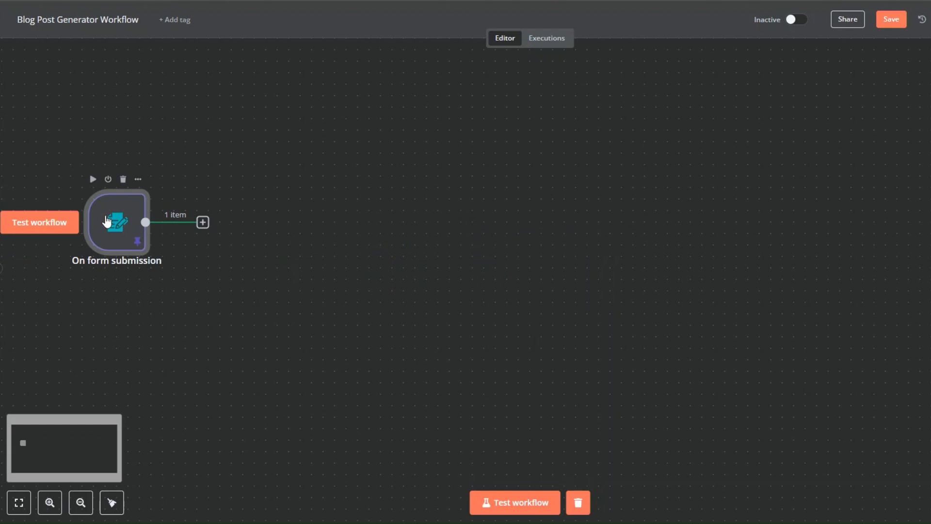
drag(107, 222, 91, 221)
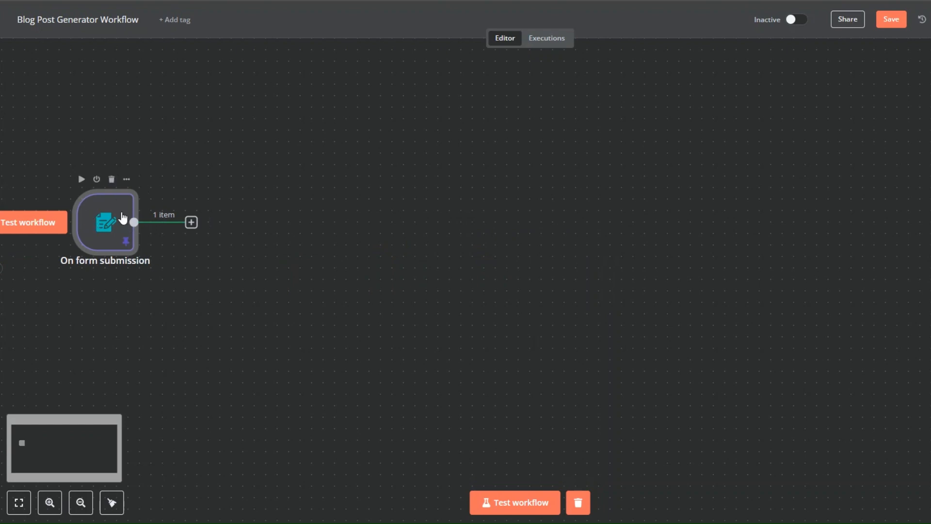
Step: Connect an Airtable node with the "Create a record" action after the On form submission node
click(70, 245)
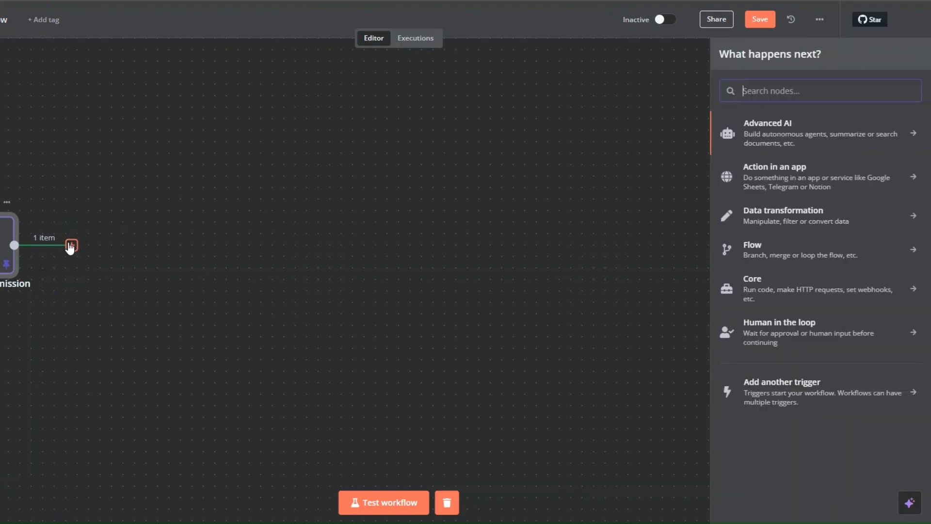
text(air)
click(760, 128)
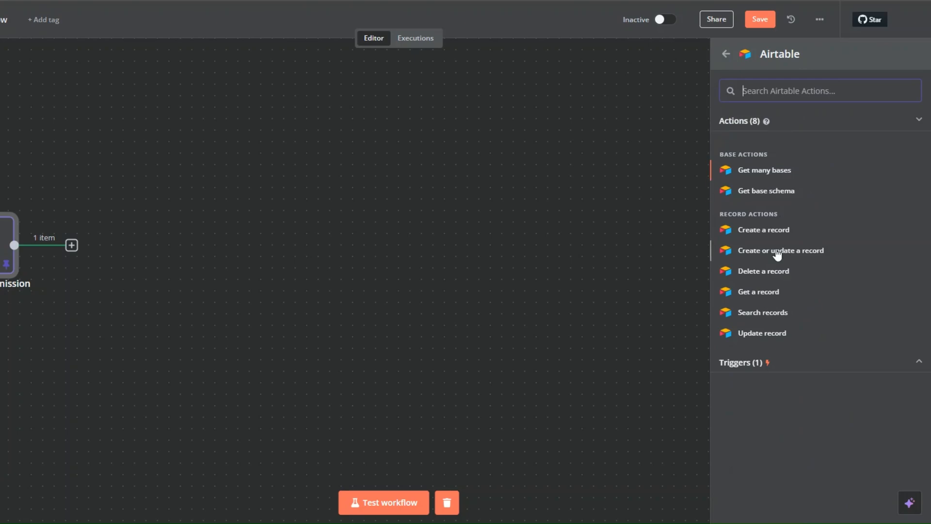
click(762, 232)
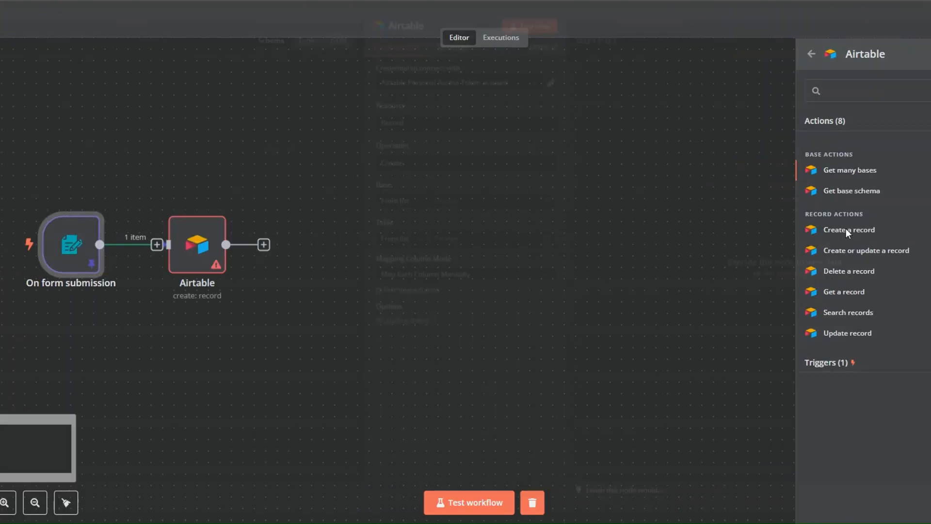
Step: Open a new credential for the Airtable node, then switch to Airtable and start a new personal access token
click(527, 94)
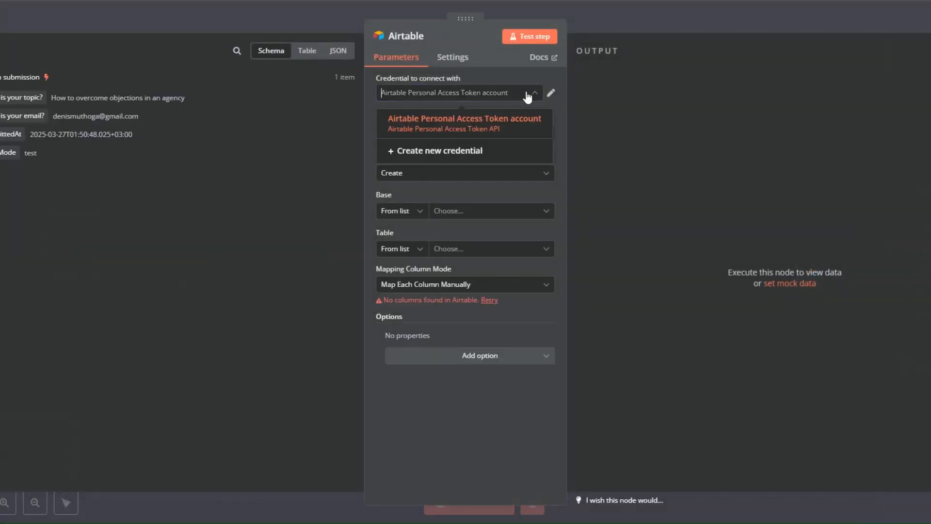
click(461, 156)
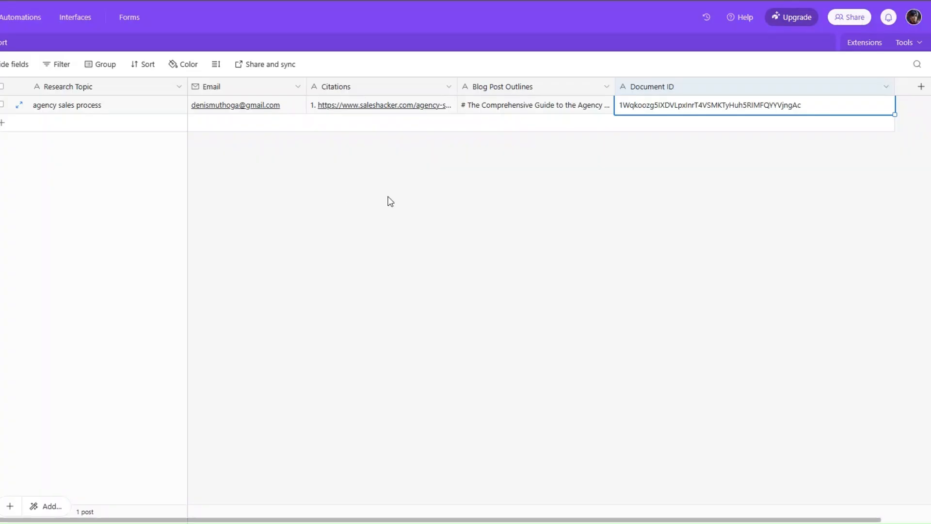
click(387, 201)
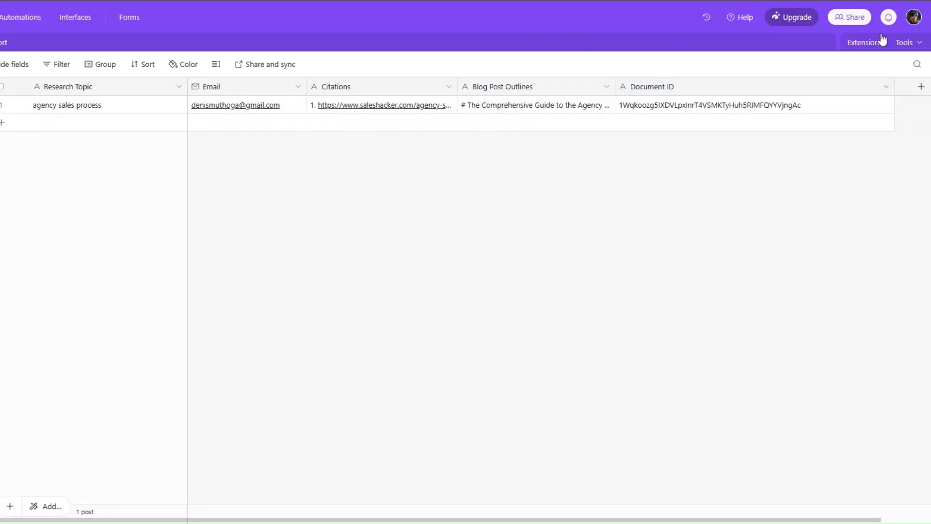
click(914, 19)
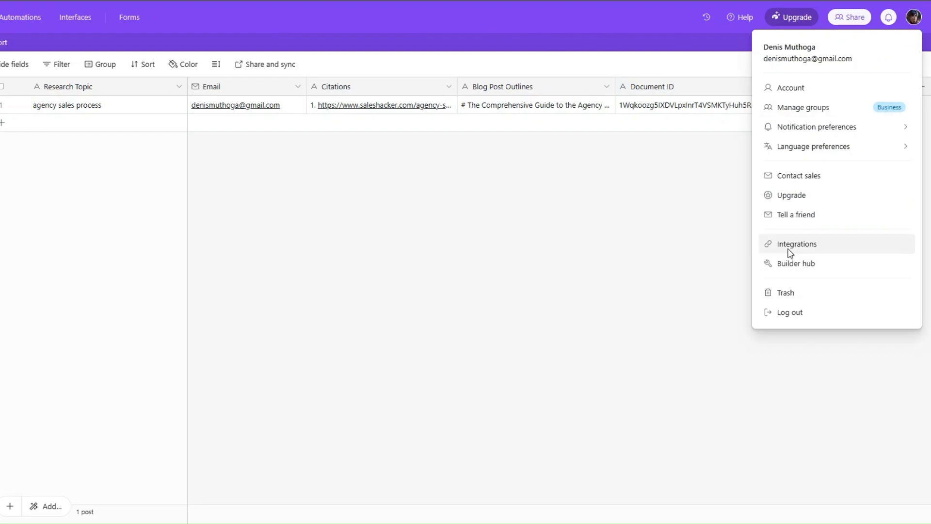
click(504, 248)
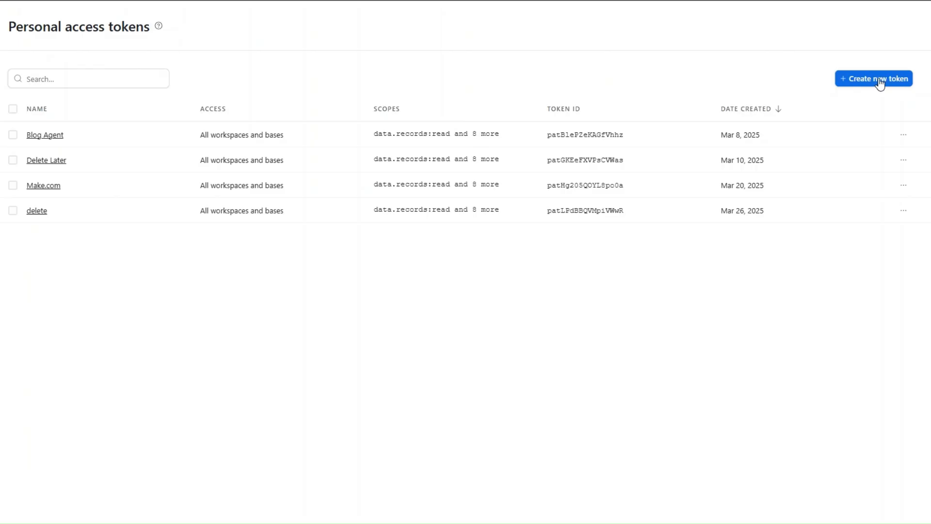
click(880, 84)
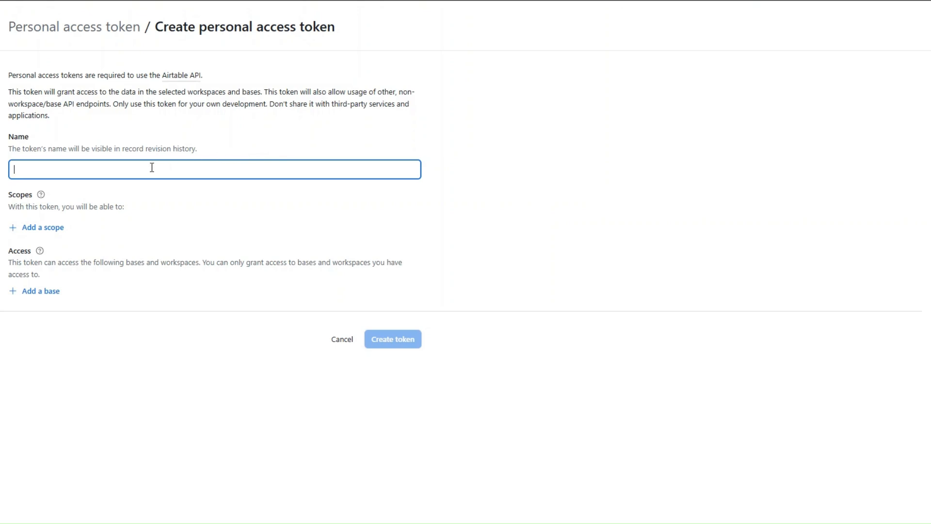
Step: Add all nine available scopes to the token, from data.records:read through block:manage and user.email:read
click(39, 228)
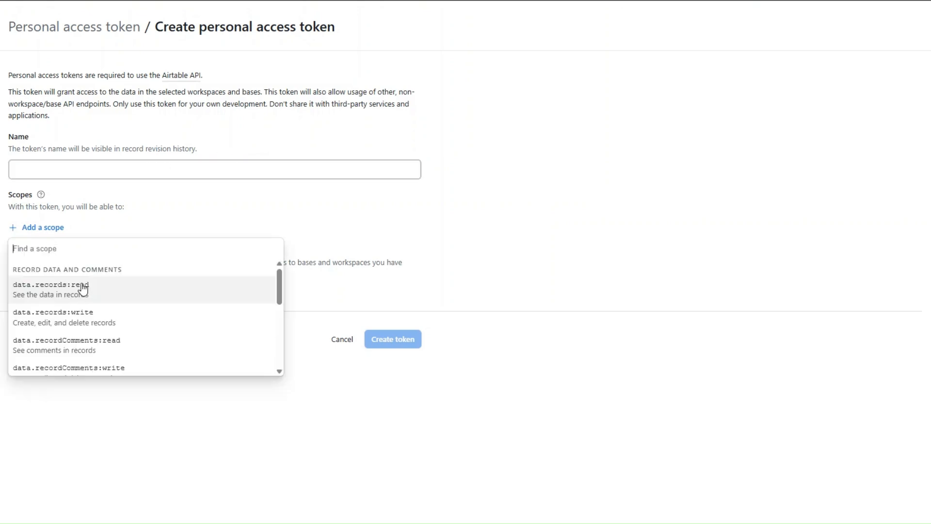
click(83, 288)
click(46, 254)
click(77, 310)
click(54, 279)
click(77, 345)
click(56, 306)
click(83, 359)
click(52, 332)
click(74, 386)
click(52, 357)
click(87, 427)
click(54, 383)
click(90, 323)
click(48, 409)
click(62, 334)
click(49, 435)
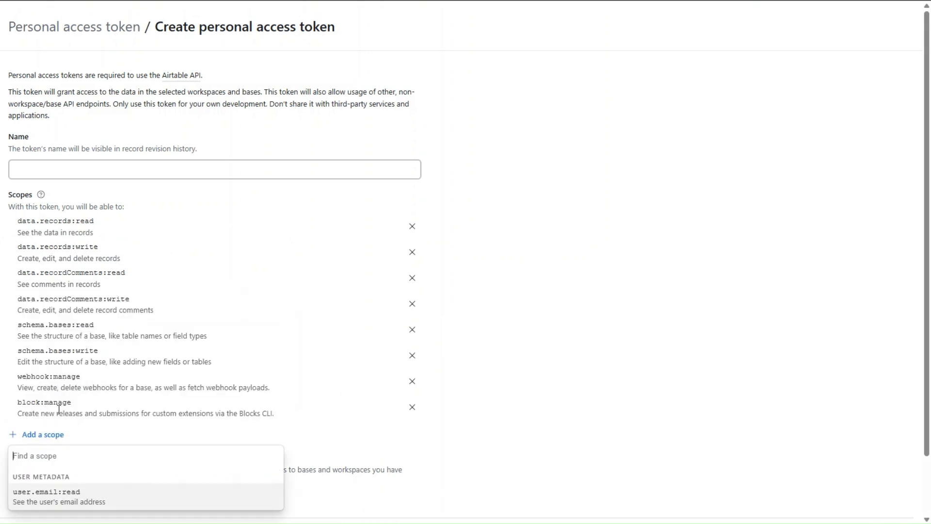
click(63, 505)
Step: Grant the token access to all current and future bases in all current and future workspaces
scroll(118, 239, down, 2)
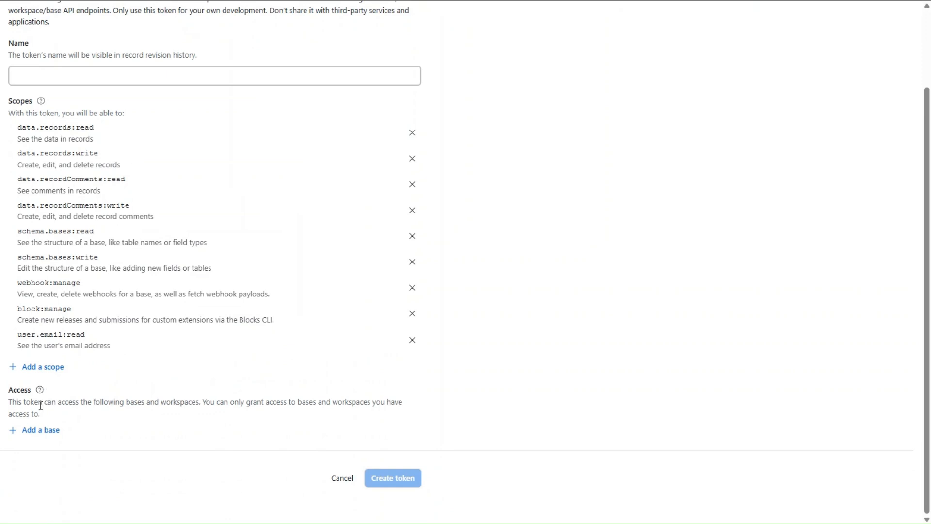
click(42, 432)
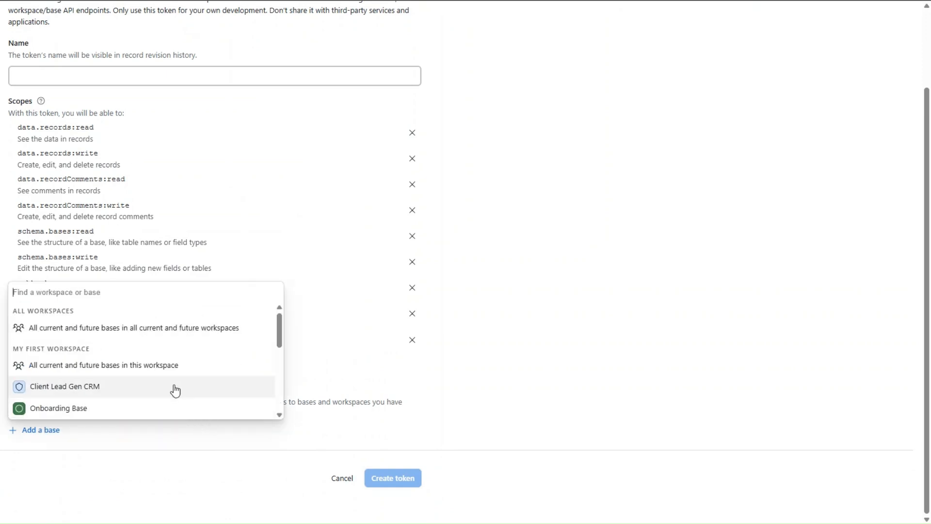
click(170, 331)
scroll(445, 358, down, 1)
Step: Leave the unnamed token form, return to n8n and close the new Airtable credential without saving it
click(50, 39)
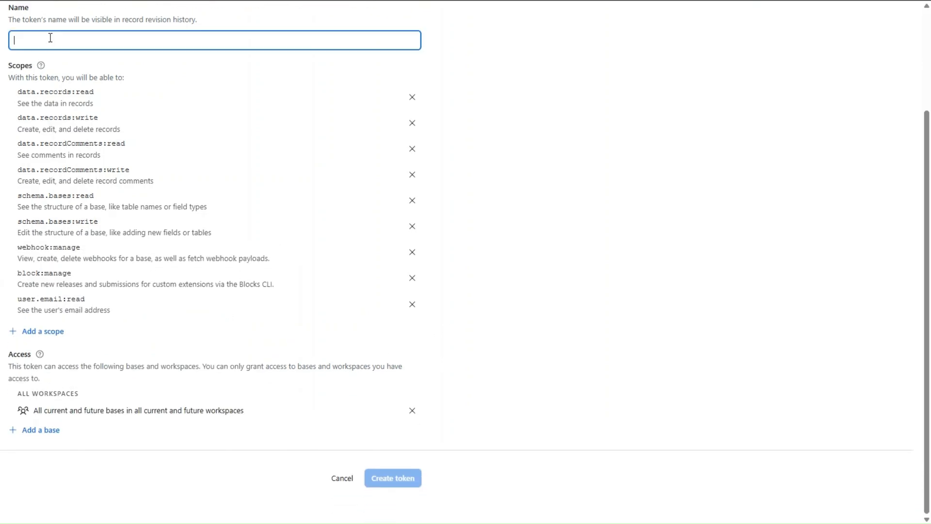
click(385, 478)
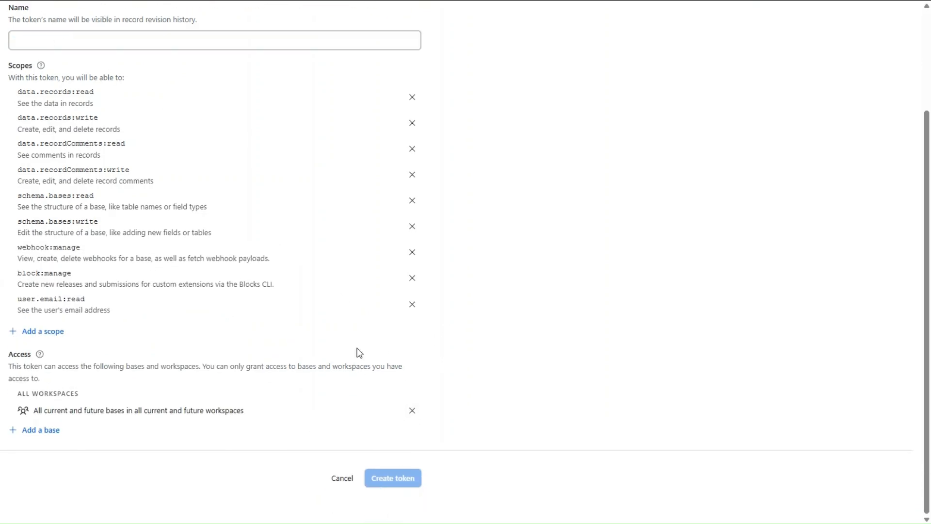
scroll(358, 339, up, 3)
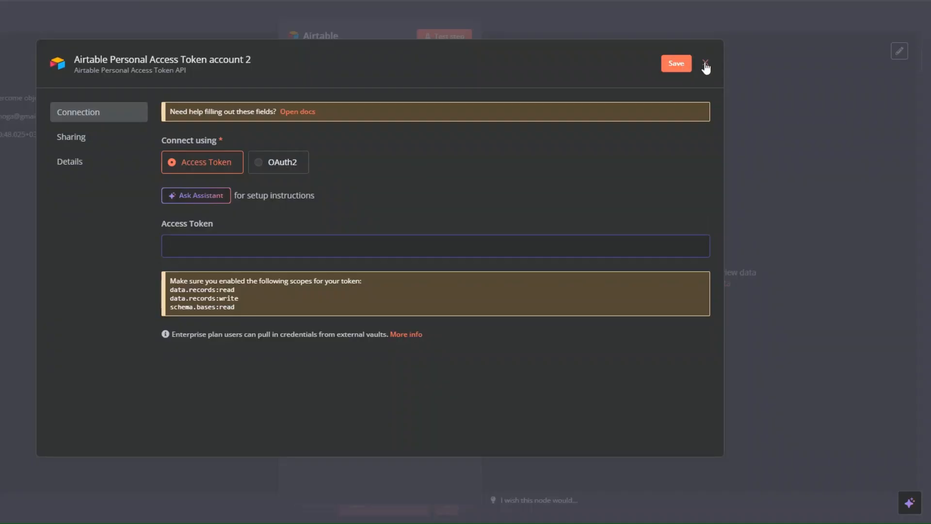
click(706, 65)
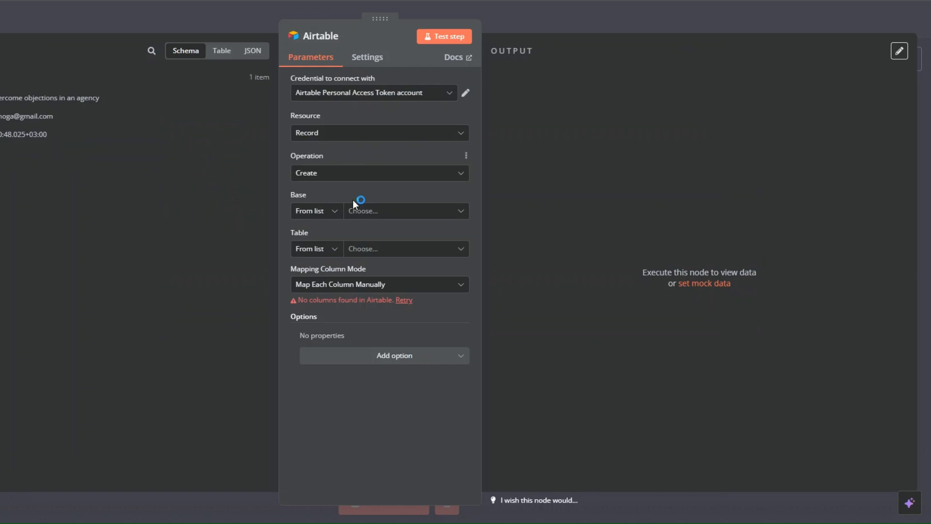
Step: Set the Airtable node's base to Blog Posts Base and its table to Blog Posts Table
click(371, 218)
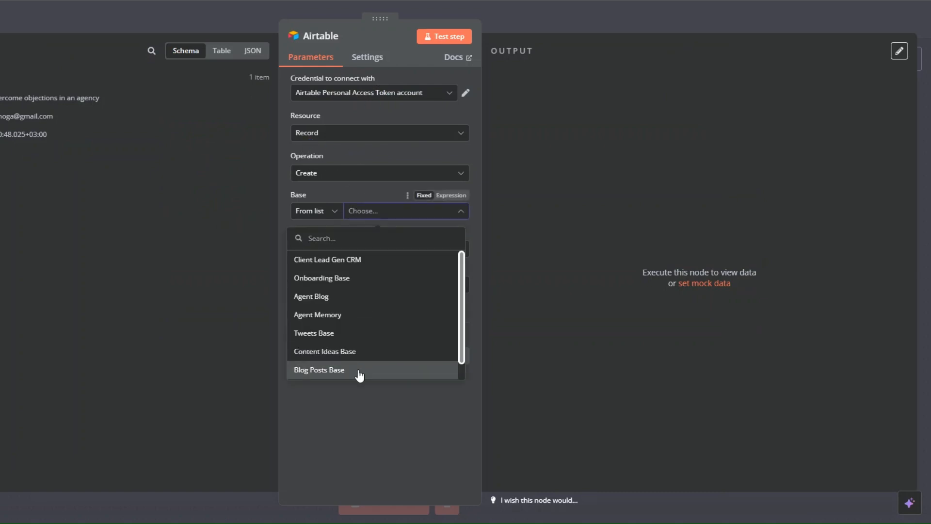
click(360, 377)
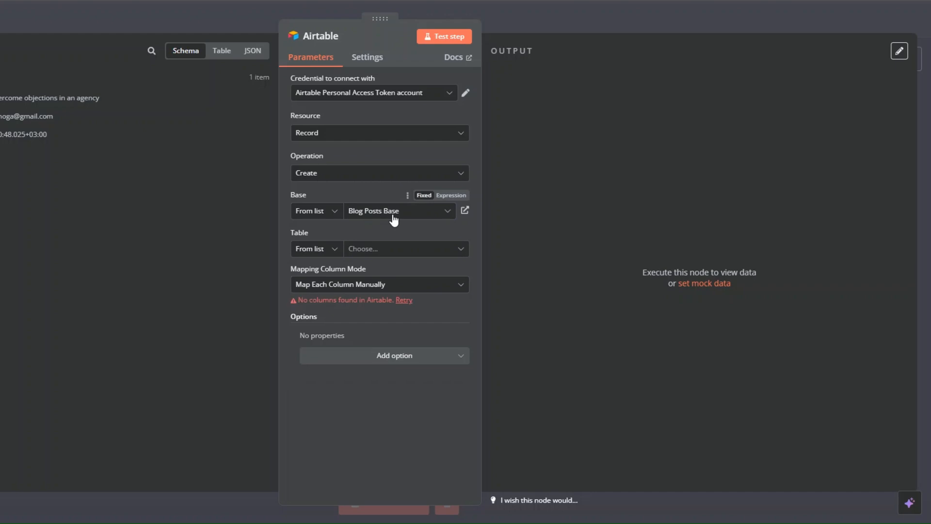
click(379, 253)
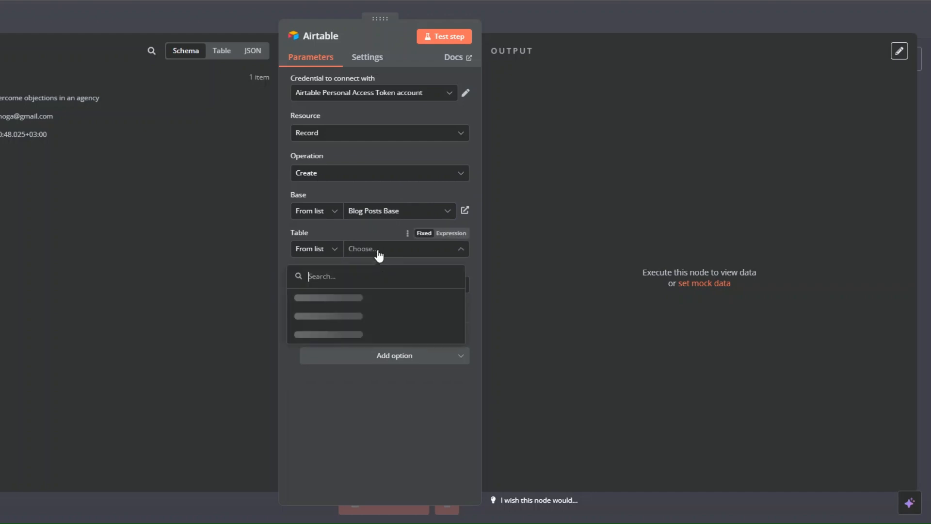
click(339, 303)
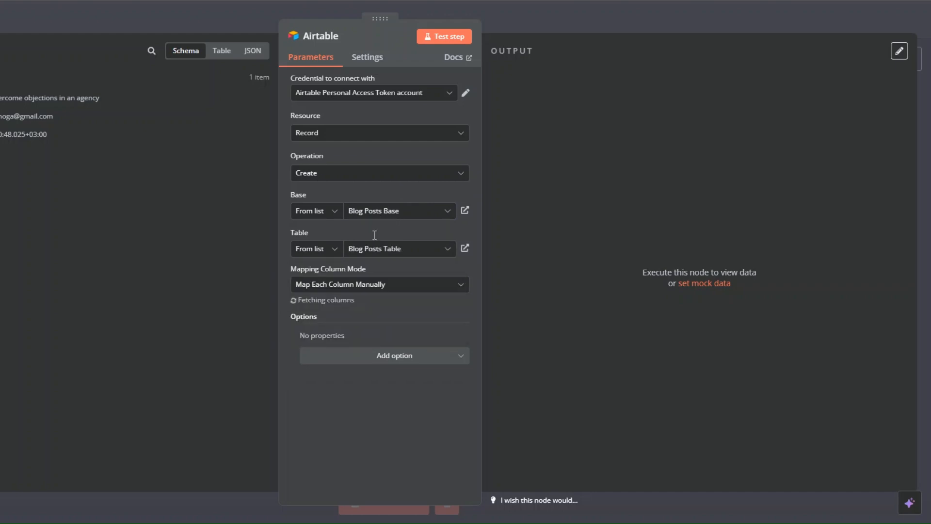
Step: Map the form's topic answer to Research Topic and its email answer to Email, then test the Airtable node
scroll(530, 235, down, 3)
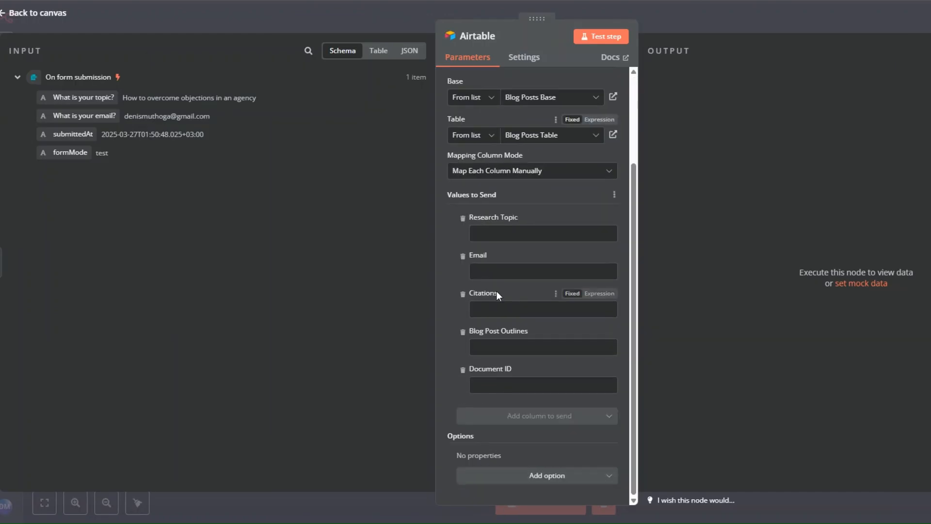
click(502, 233)
drag(106, 100, 506, 237)
drag(92, 116, 507, 282)
click(451, 295)
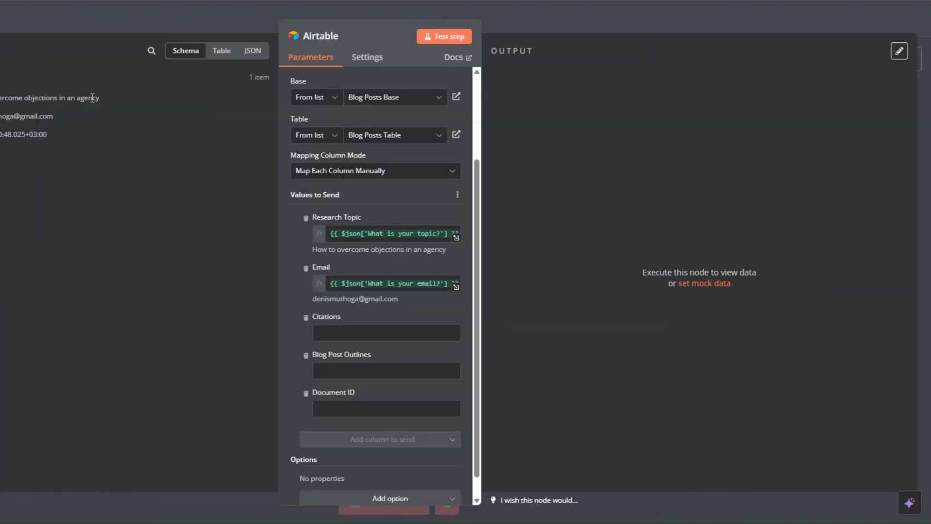
click(439, 37)
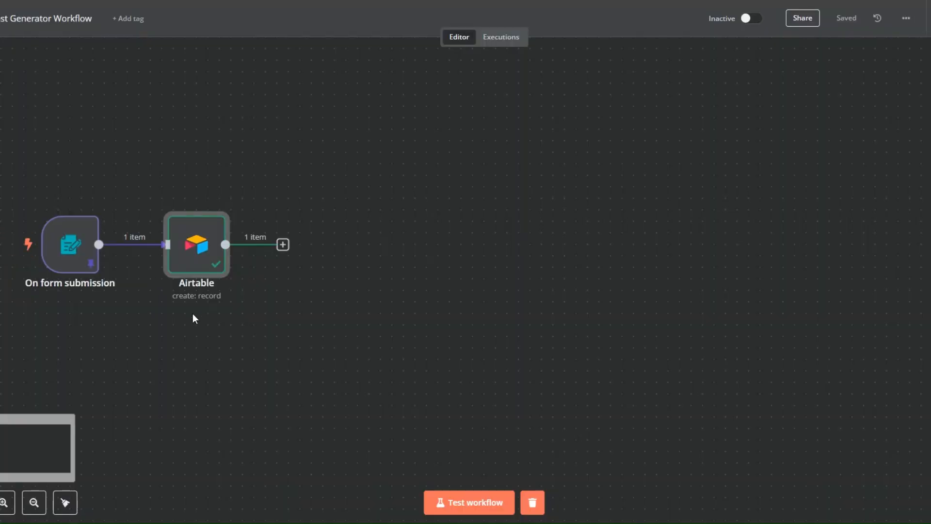
Step: Switch to Tavily, check the API Keys section, and copy the cURL example from the Tavily Search API reference
mouse_move(72, 269)
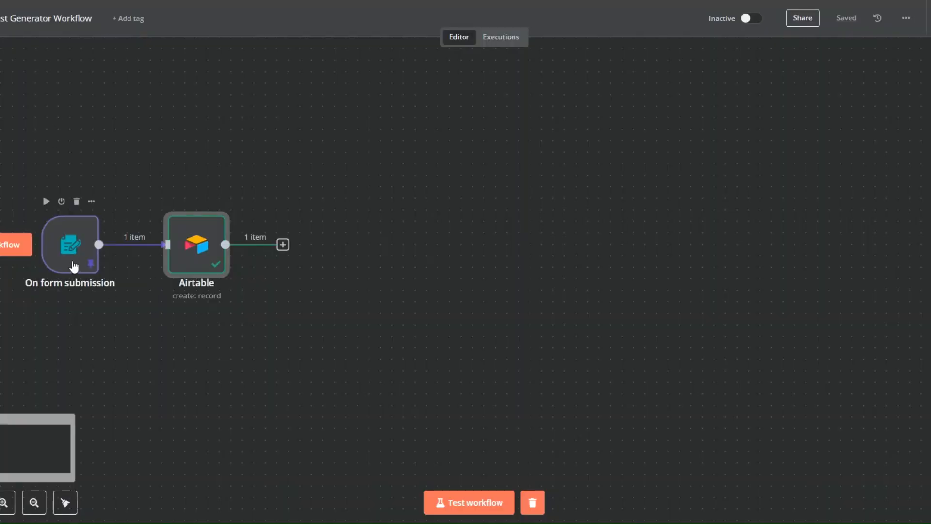
mouse_move(218, 294)
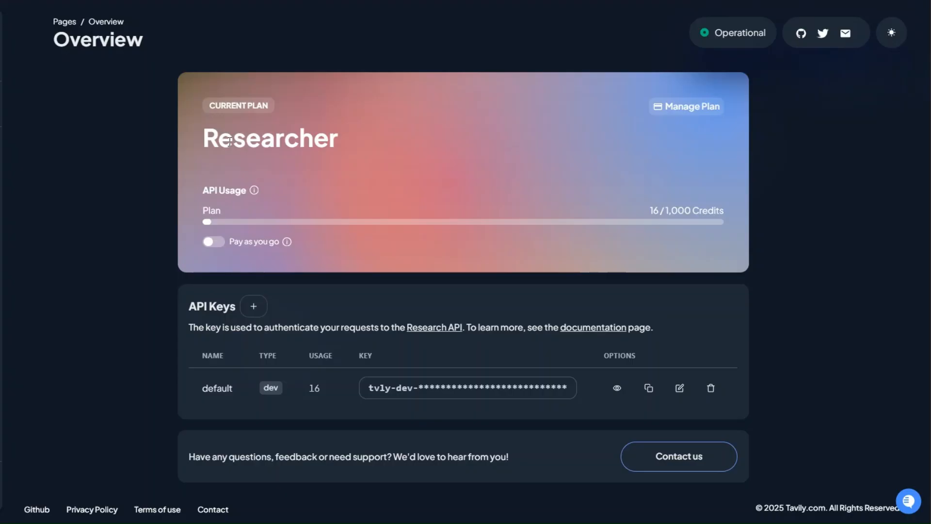
drag(185, 306, 247, 308)
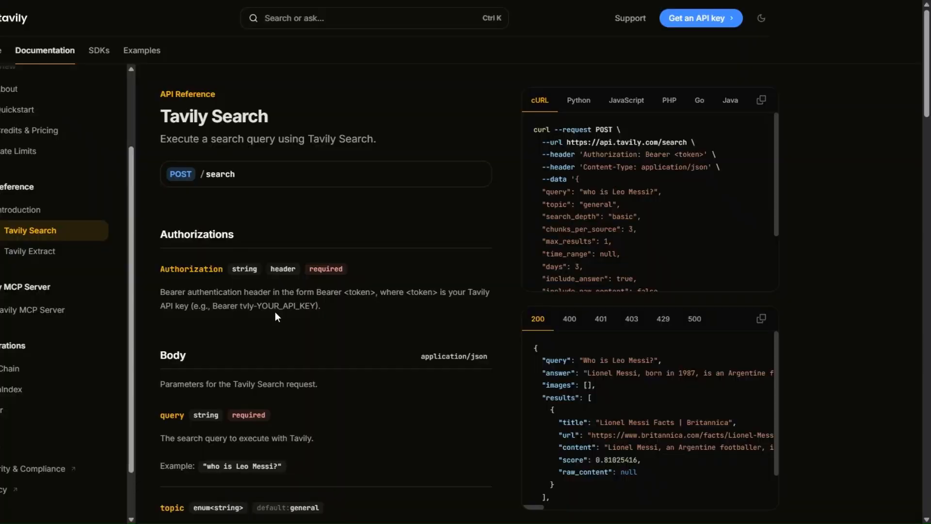
drag(162, 118, 270, 119)
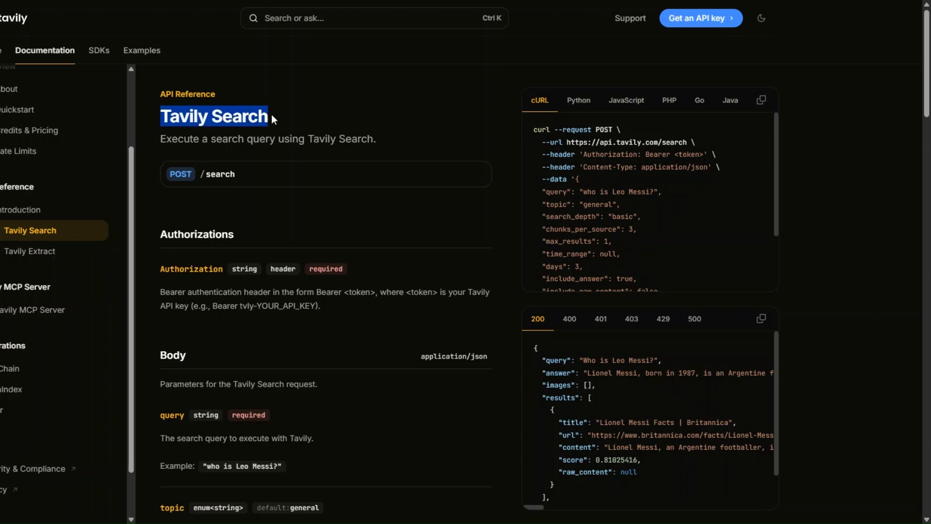
click(385, 119)
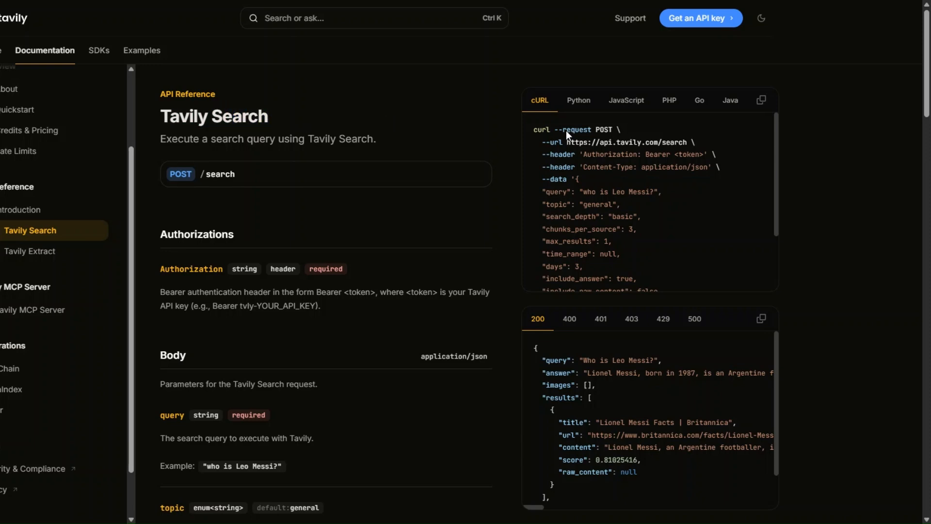
click(762, 100)
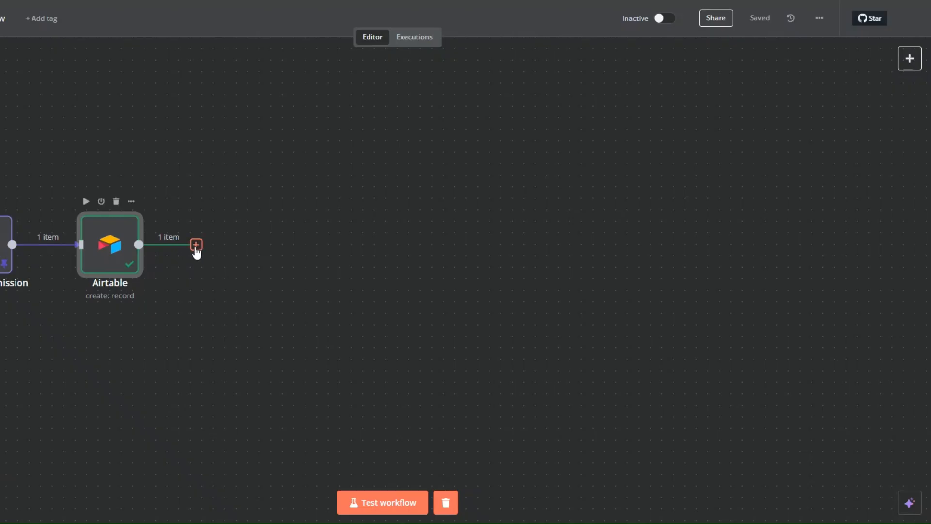
Step: In n8n, add an HTTP Request node after the Airtable node and import the copied Tavily Search cURL command
click(196, 244)
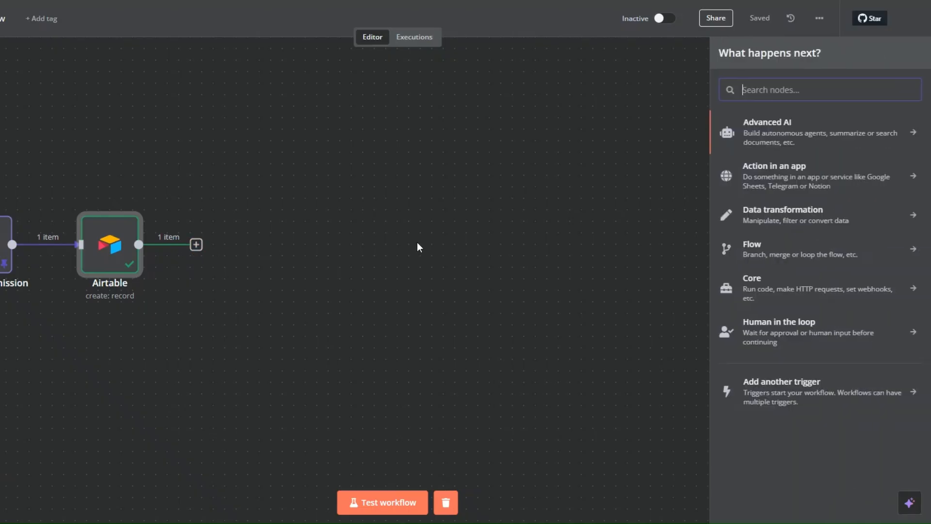
text(http)
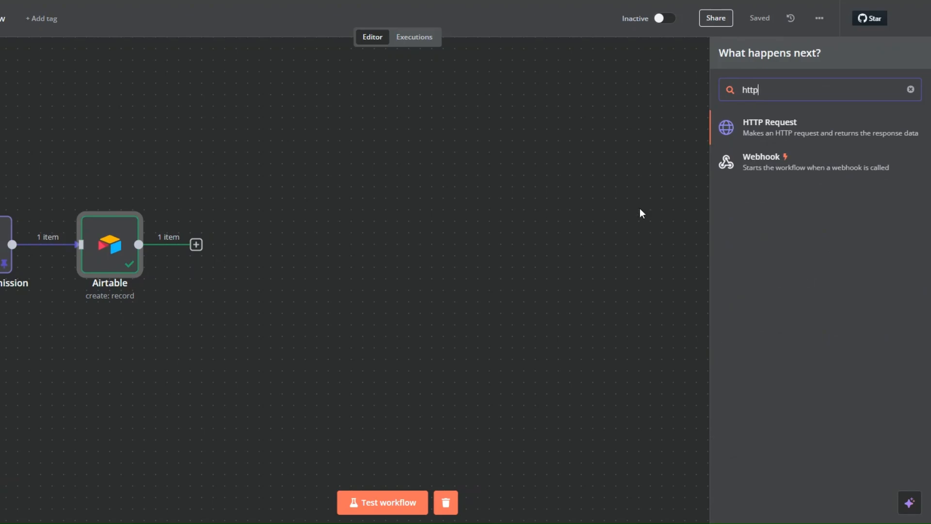
key(Return)
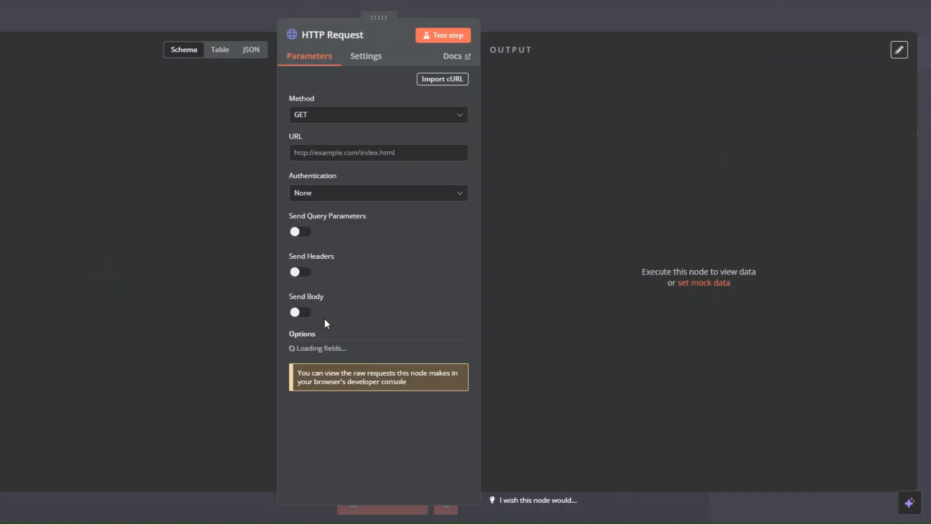
click(441, 77)
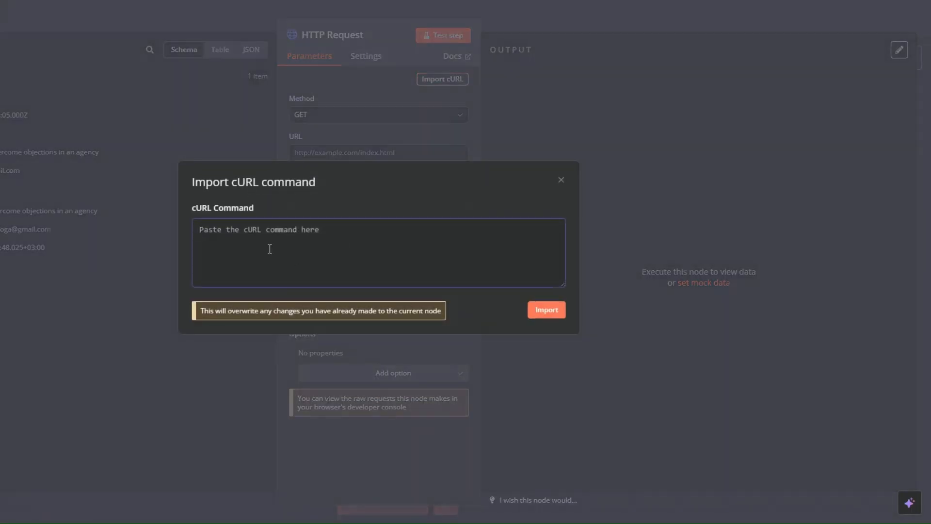
key(ctrl+v)
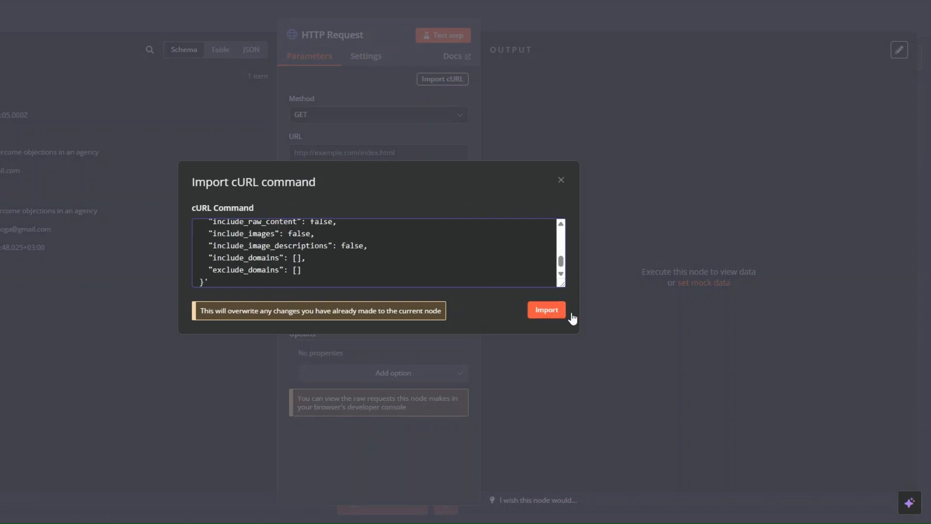
click(547, 309)
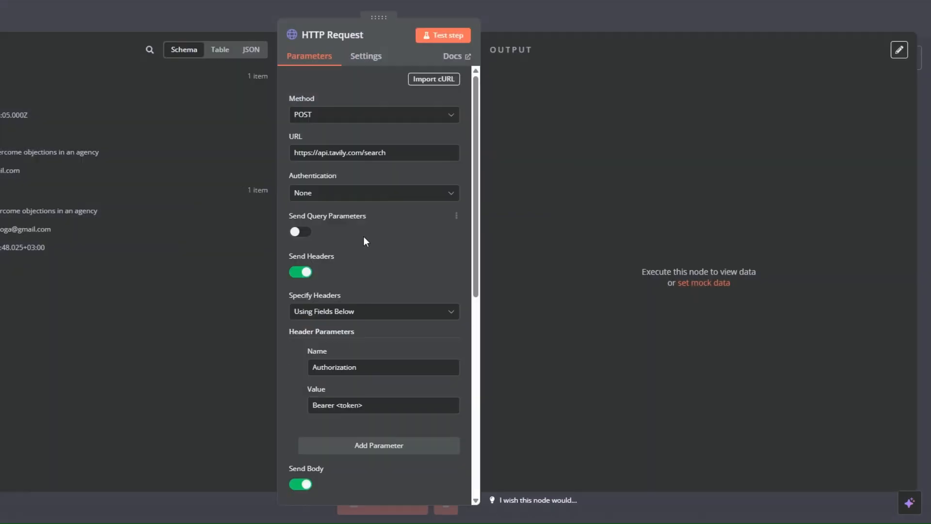
Step: Replace the <token> placeholder in the Authorization header with the Tavily API key copied from the Tavily overview page, keeping the Bearer prefix
scroll(365, 240, down, 7)
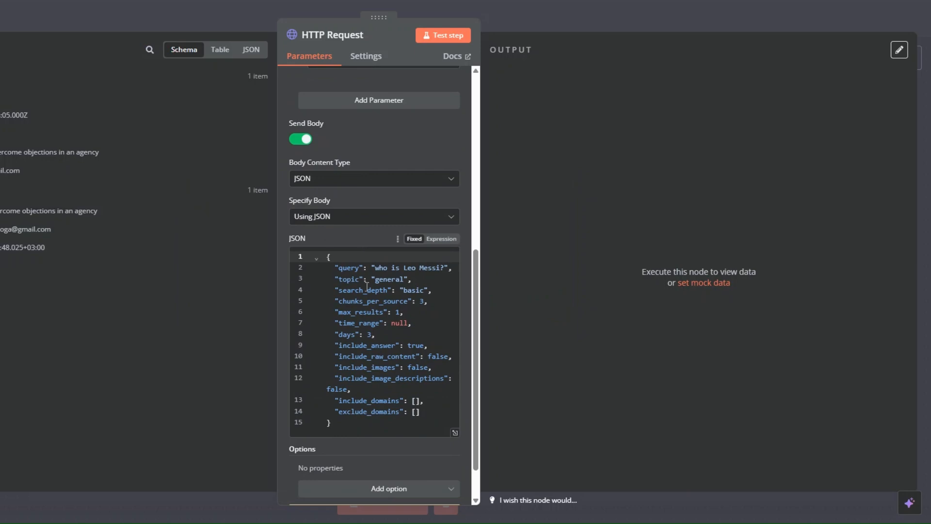
scroll(367, 304, up, 7)
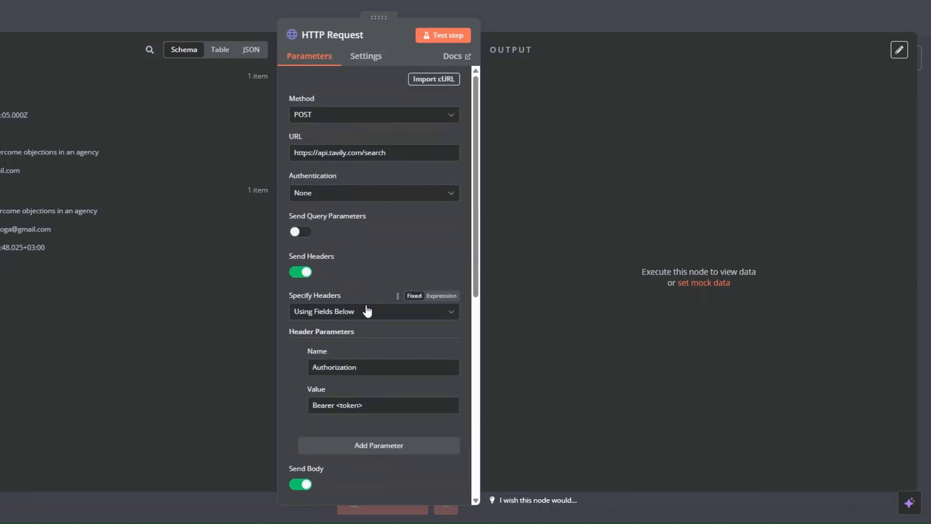
drag(344, 409, 374, 407)
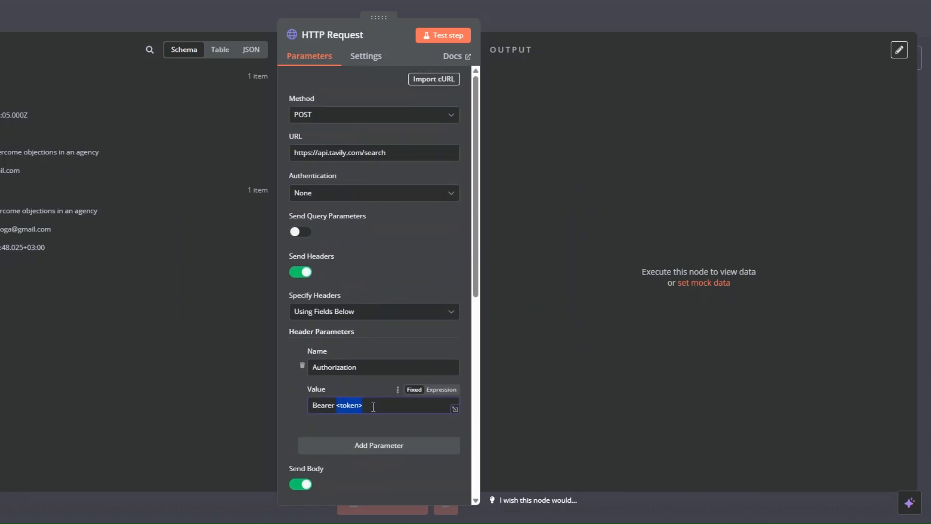
key(BackSpace)
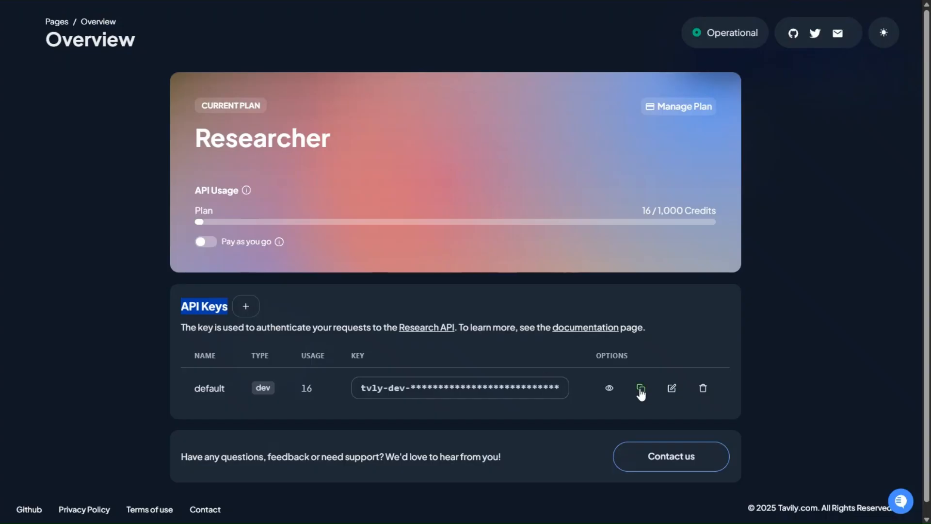
click(641, 391)
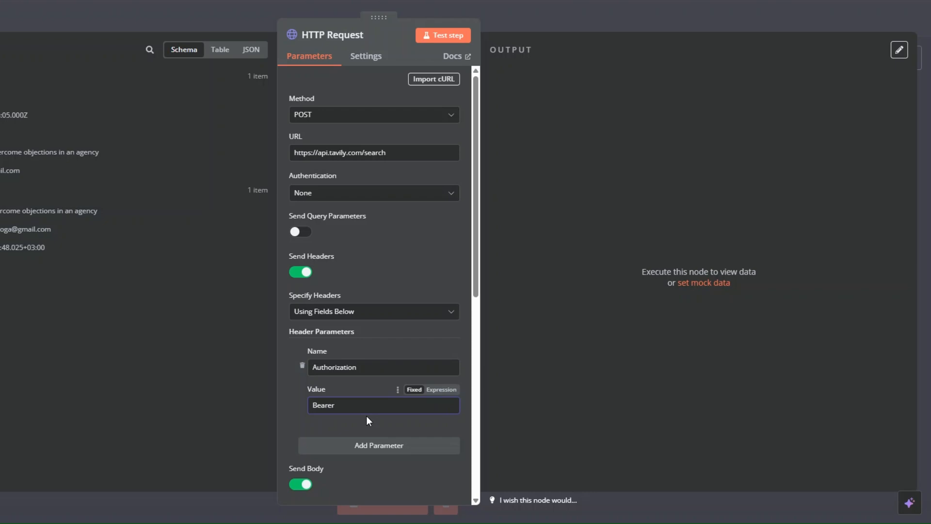
key(ctrl+v)
Step: In the JSON body, remove chunks_per_source, time_range and days, and set max_results to 3
scroll(515, 239, down, 1)
scroll(514, 239, down, 3)
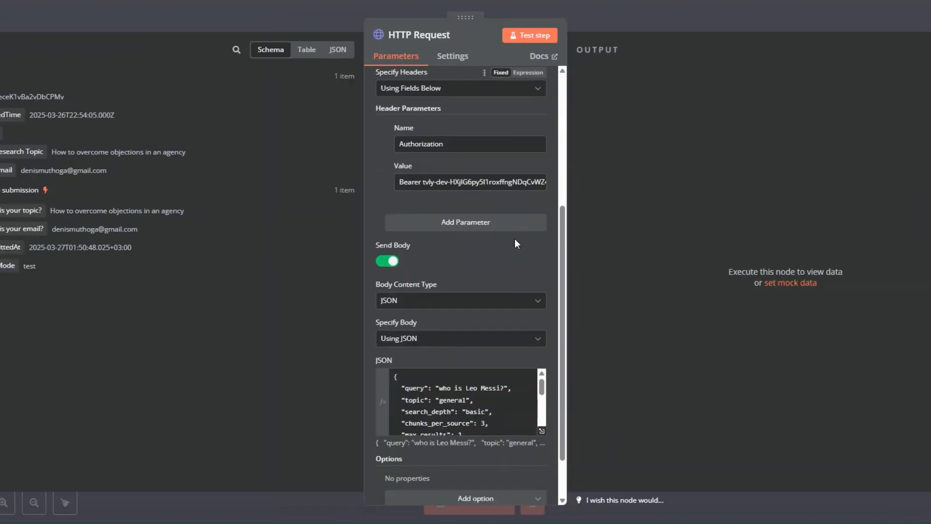
scroll(504, 310, down, 1)
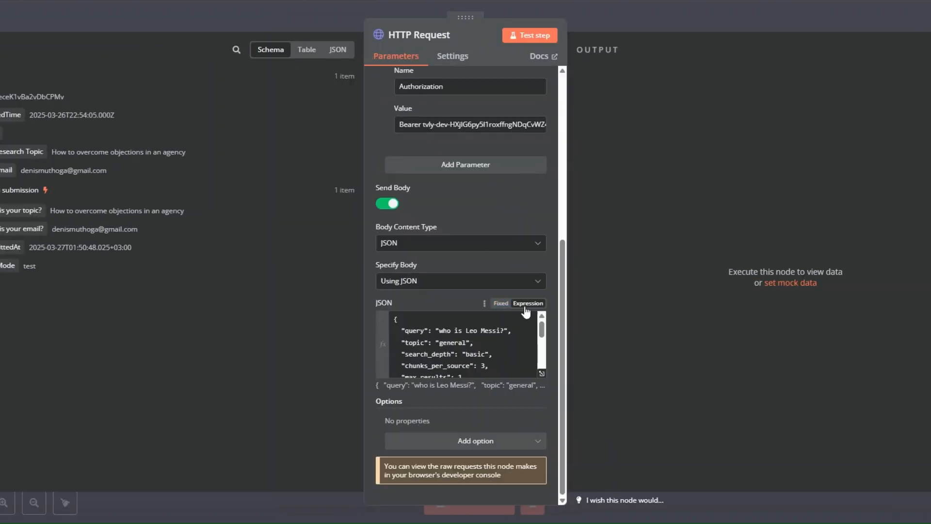
click(541, 375)
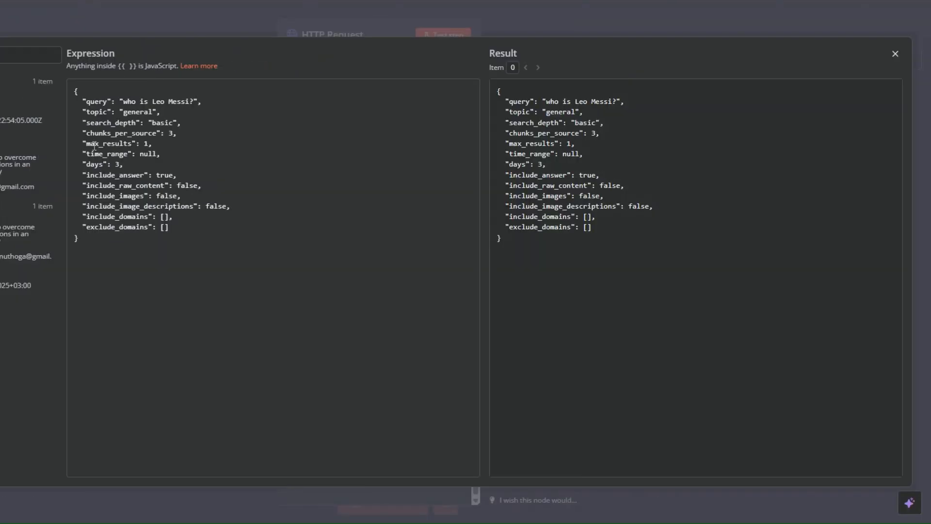
key(BackSpace)
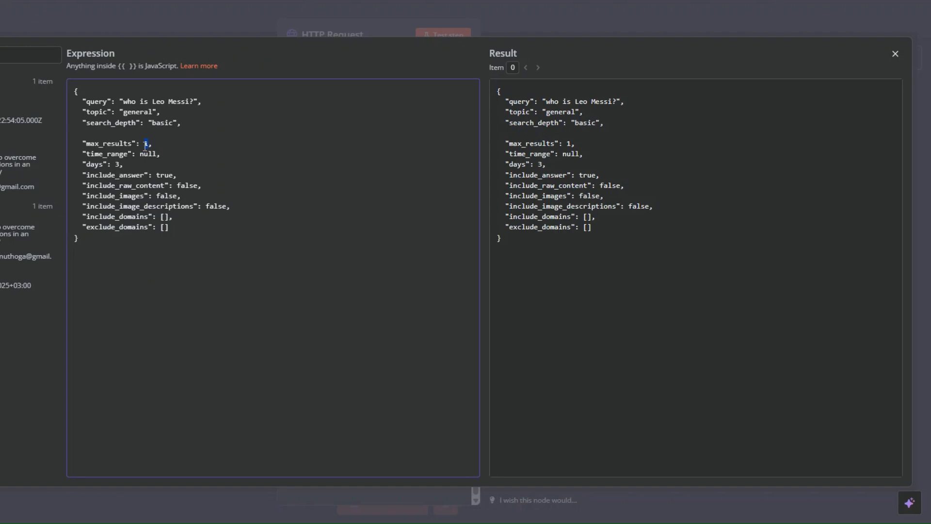
drag(163, 155, 134, 163)
key(BackSpace)
key(BackSpace)
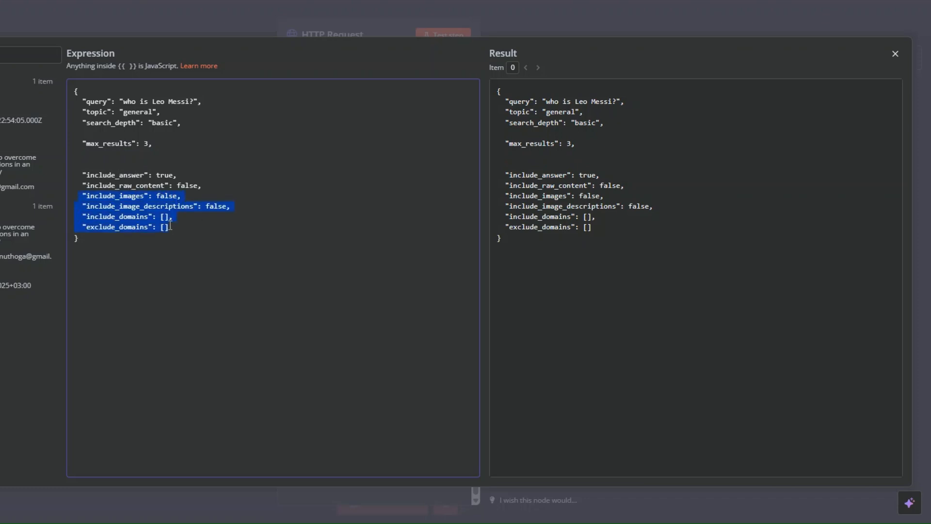
Step: Remove the image and domain parameters, trailing comma and blank lines from the JSON body, then close the expression editor
key(BackSpace)
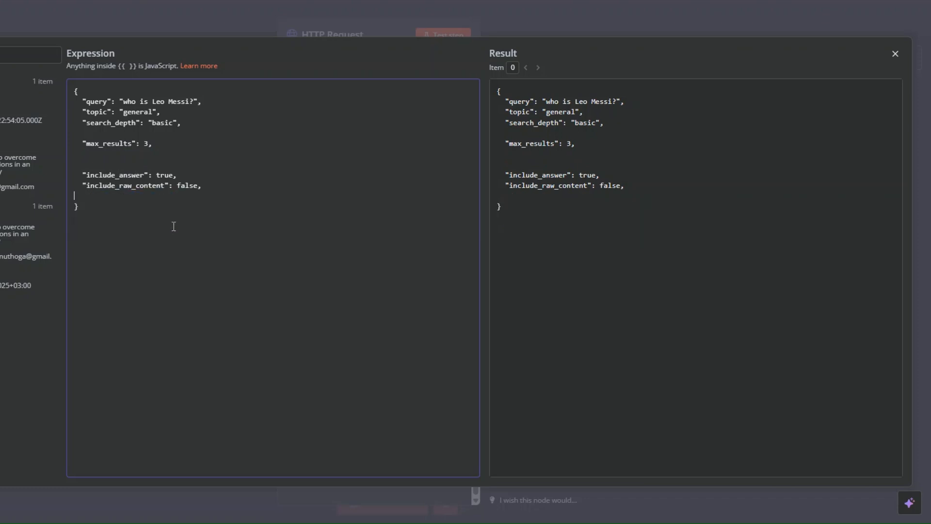
key(BackSpace)
key(BackSpace)
click(104, 156)
key(BackSpace)
click(99, 133)
key(BackSpace)
key(Escape)
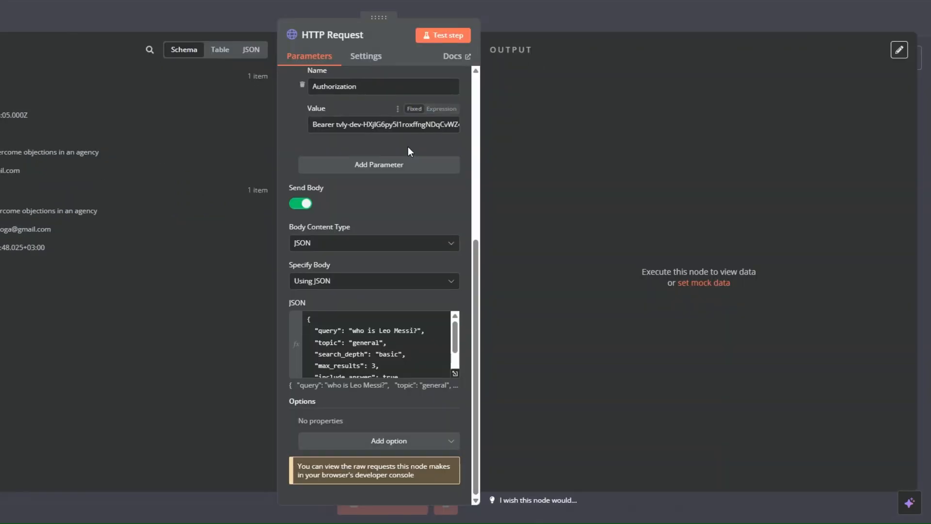
Step: Test the HTTP Request node and examine the answer field of its output in Schema view
click(438, 35)
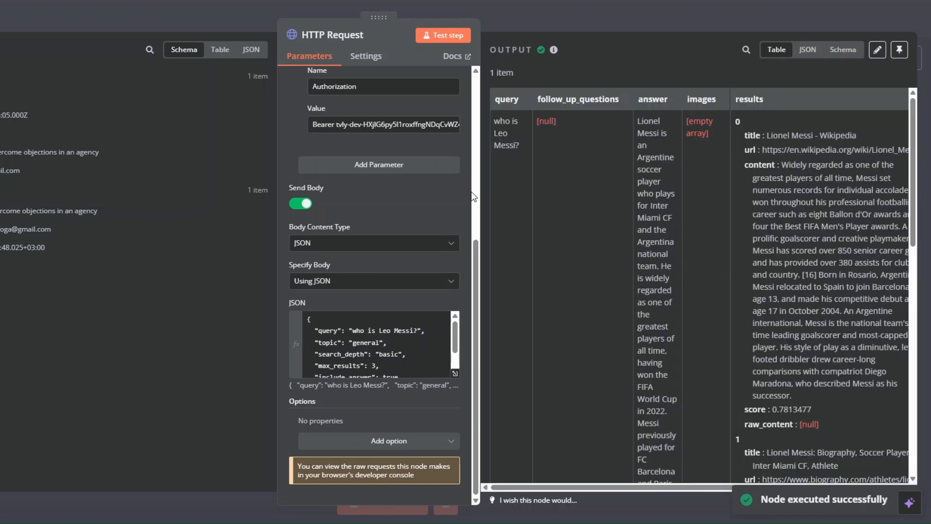
click(843, 50)
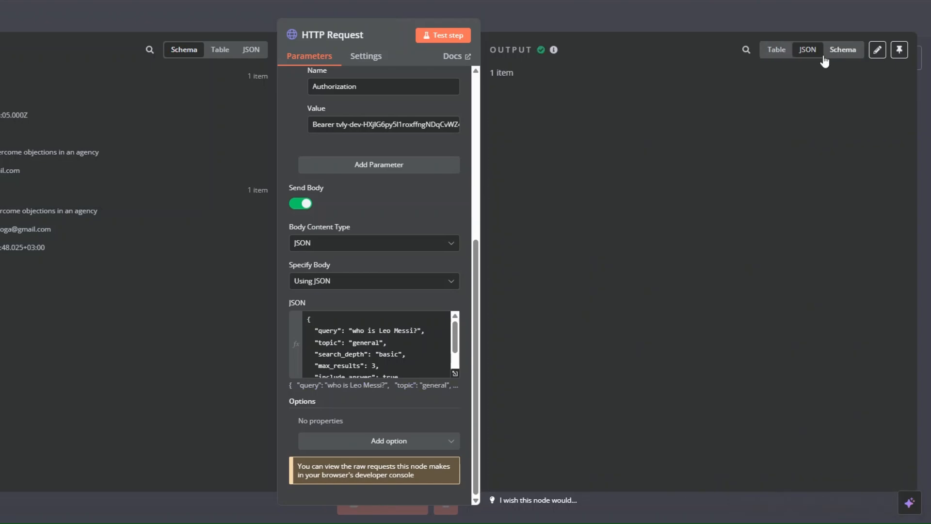
drag(554, 134, 753, 153)
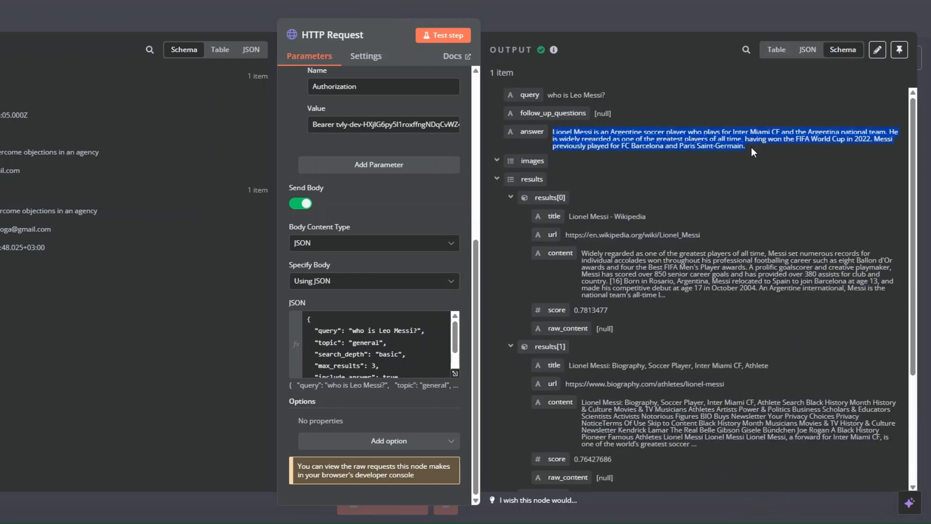
Step: Replace the query value in the JSON body with the "What is your topic?" field from the form submission and close the expression editor
click(455, 374)
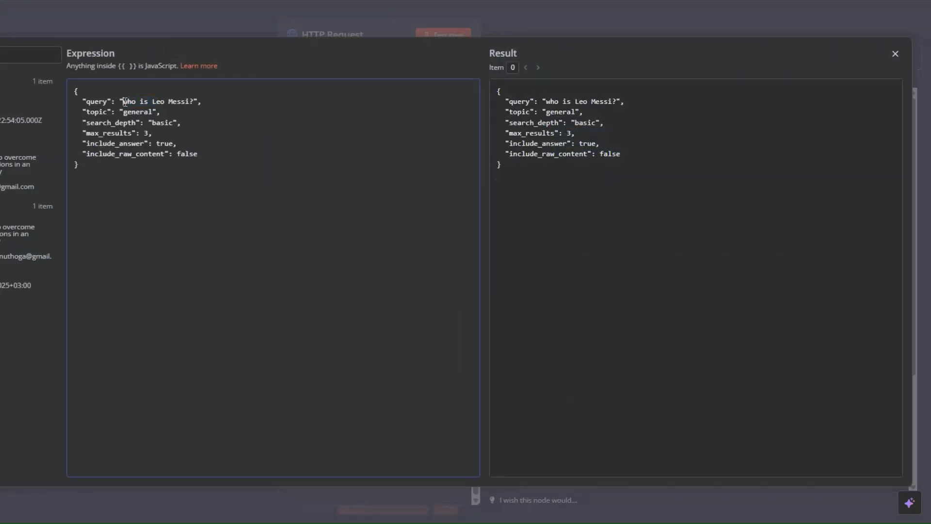
key(BackSpace)
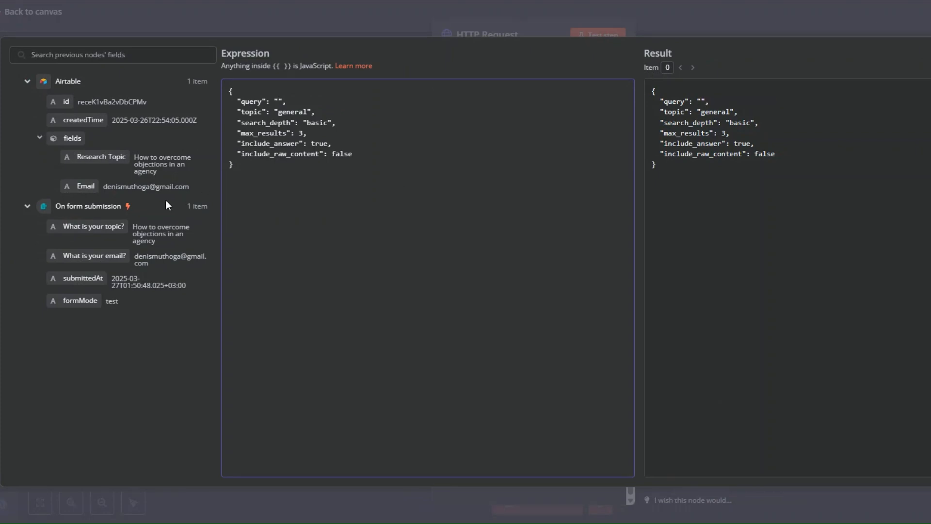
drag(92, 228, 279, 102)
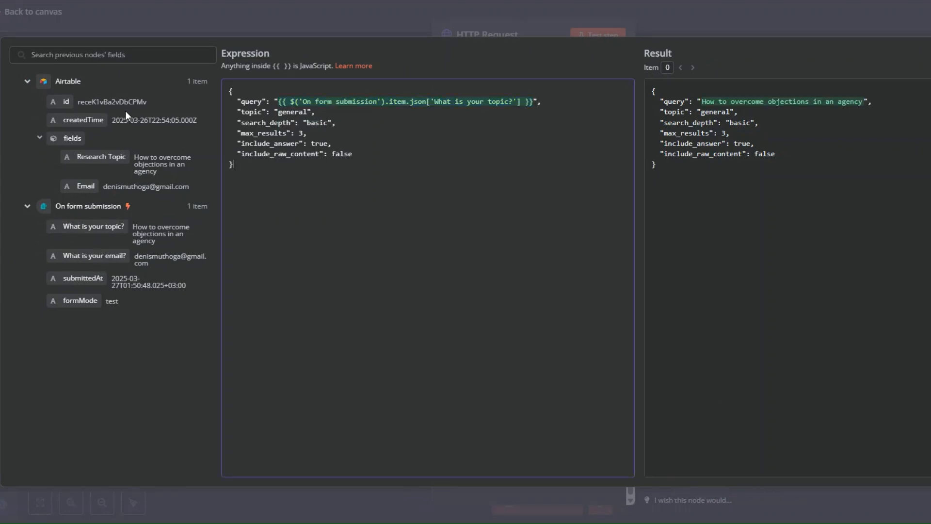
click(25, 32)
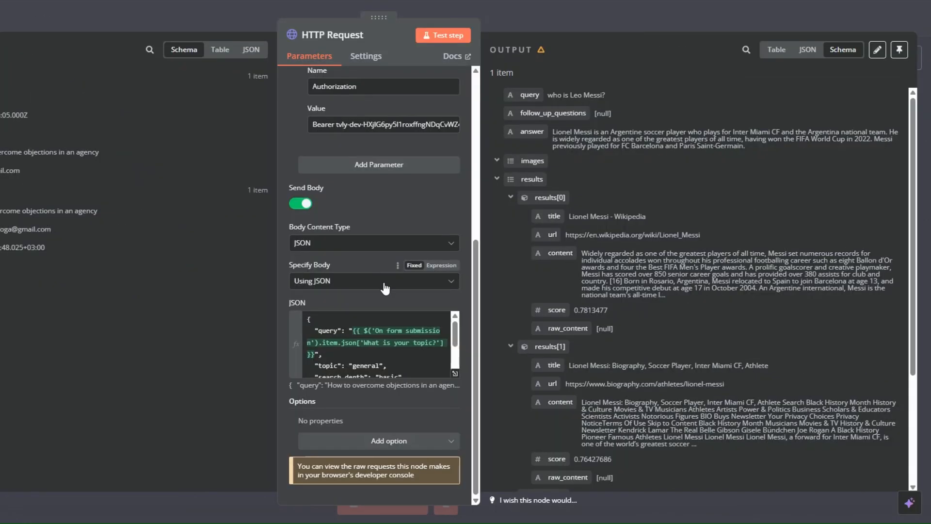
Step: Test the HTTP Request node with the form topic, review the answer and all returned results, and go back to the canvas
click(438, 36)
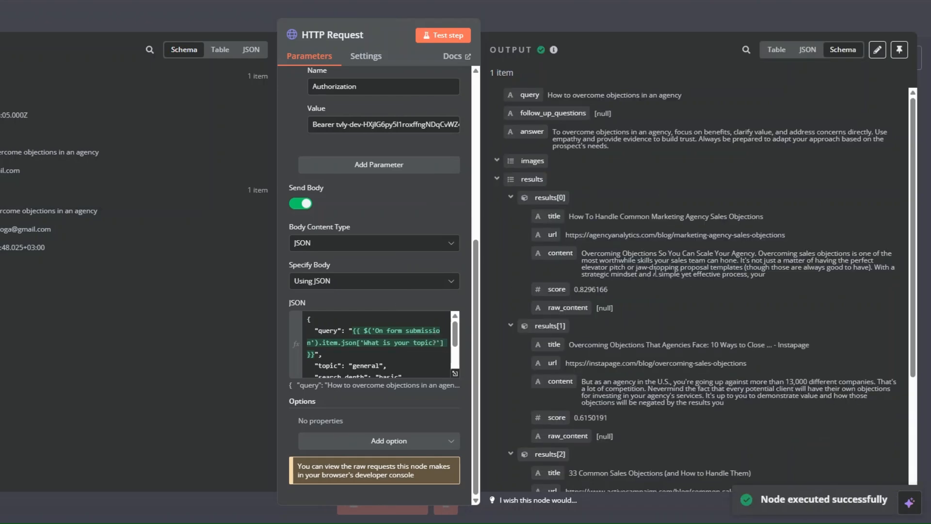
scroll(655, 323, down, 3)
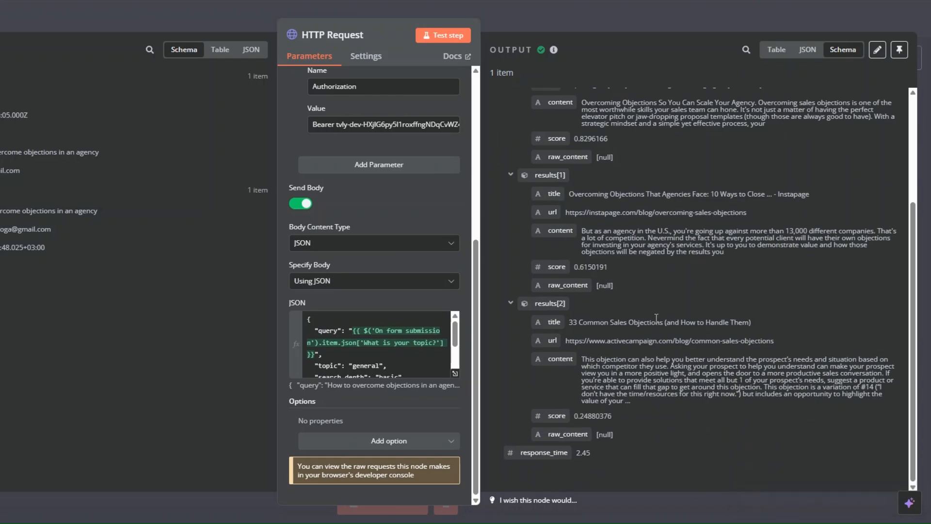
scroll(656, 317, up, 3)
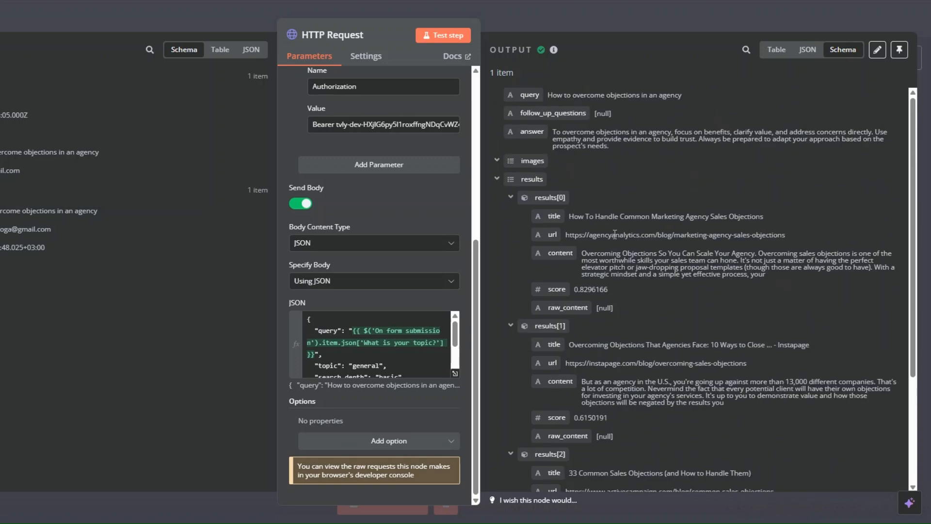
scroll(615, 235, down, 3)
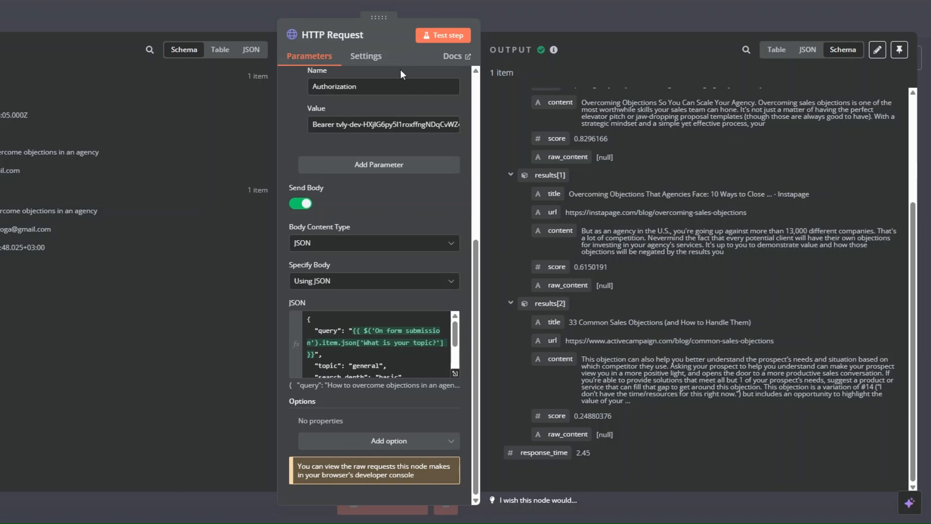
scroll(653, 267, up, 3)
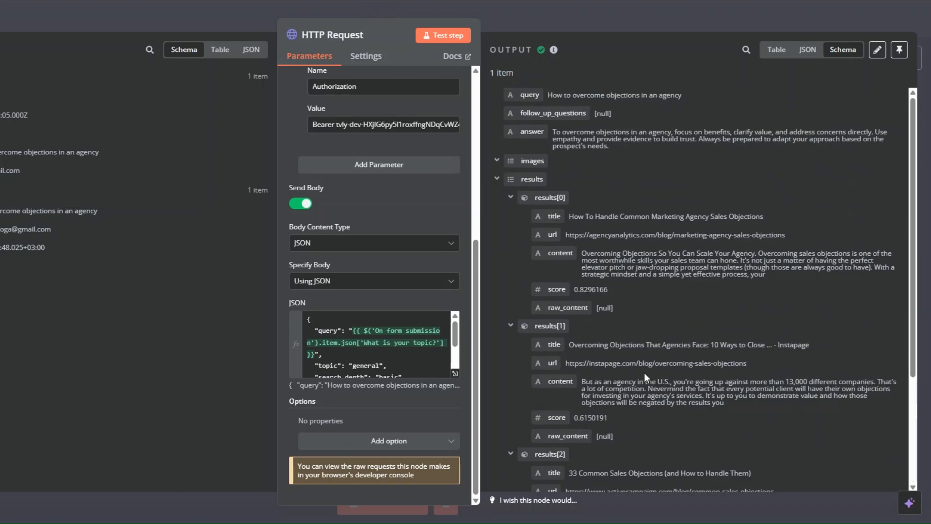
scroll(644, 377, down, 3)
key(Escape)
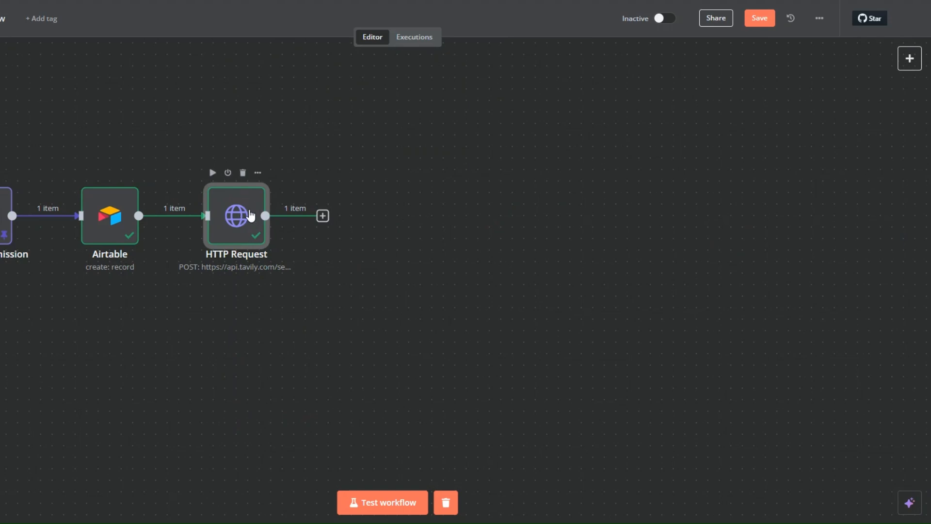
Step: Add a Code node after the HTTP Request node
click(323, 215)
text(code)
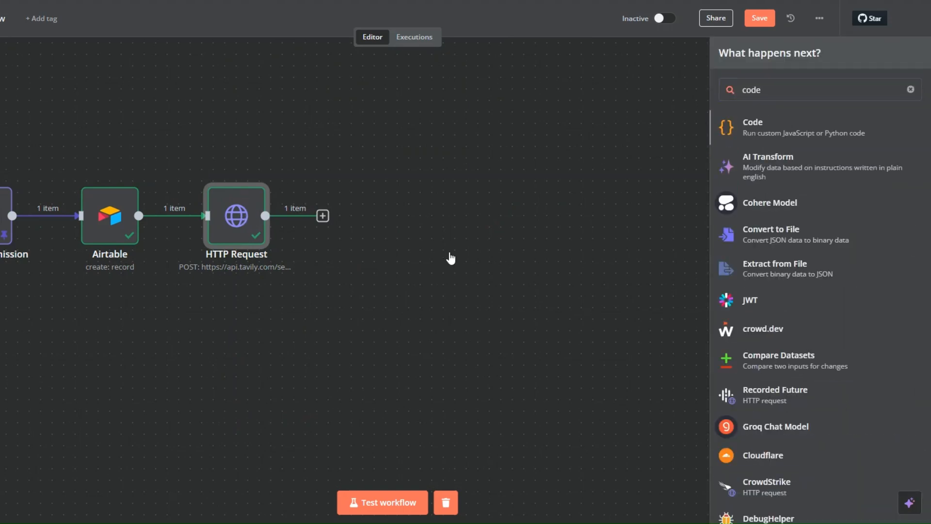
key(Return)
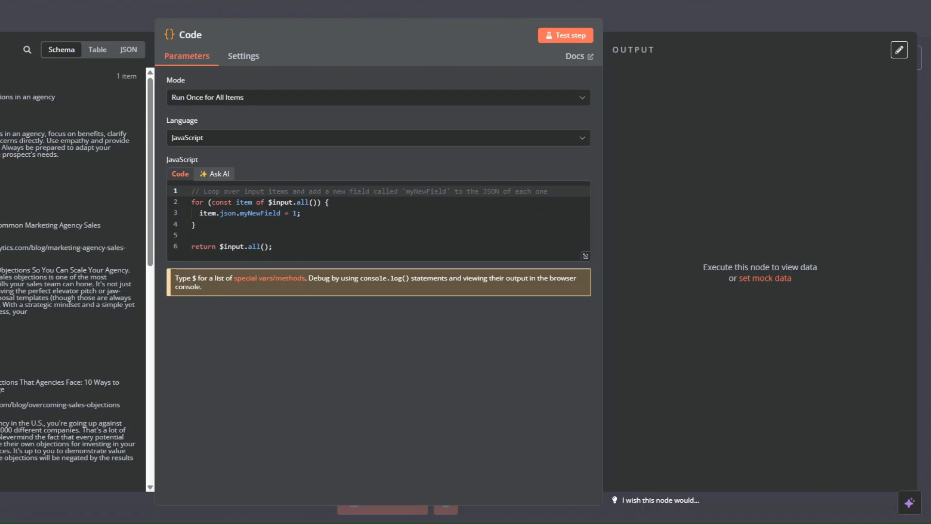
Step: Replace the Code node's default JavaScript with the script from the Extract Websites URLs node in the finished workflow and test it
click(149, 1)
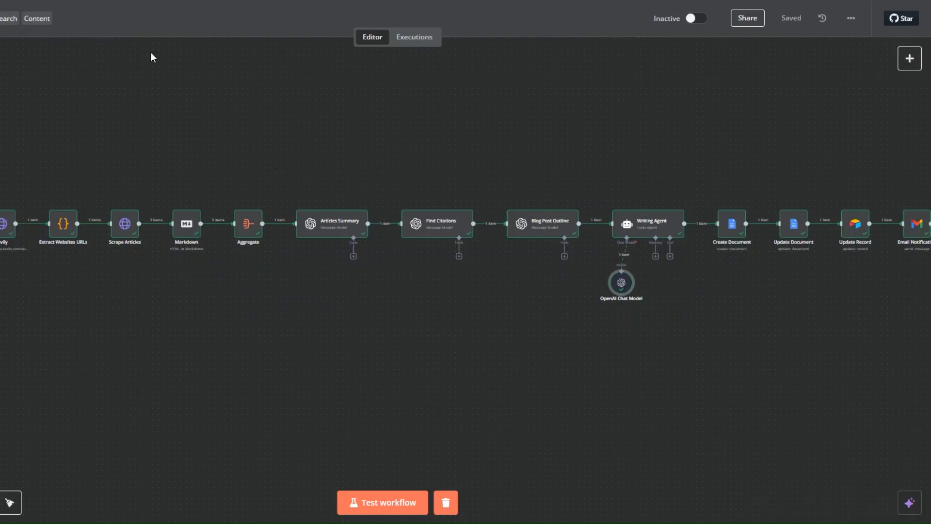
right_click(64, 234)
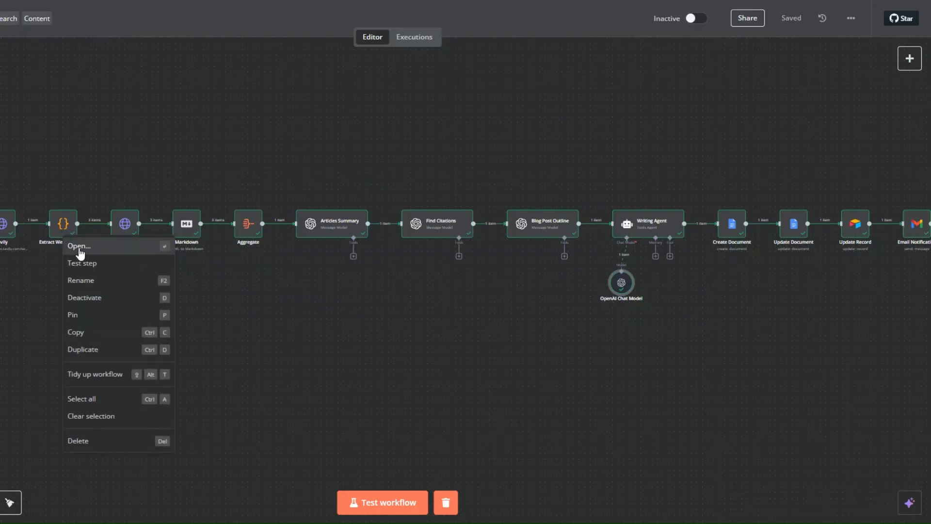
click(79, 249)
click(280, 301)
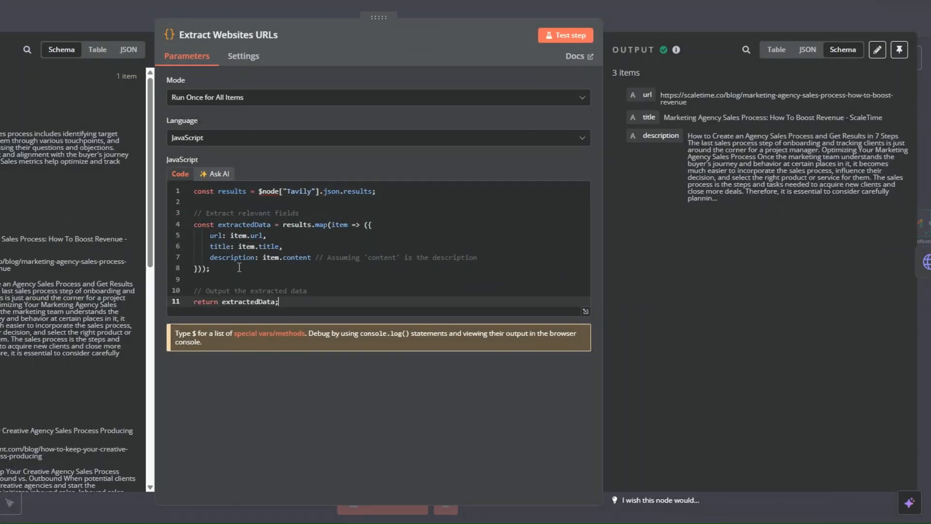
key(ctrl+a)
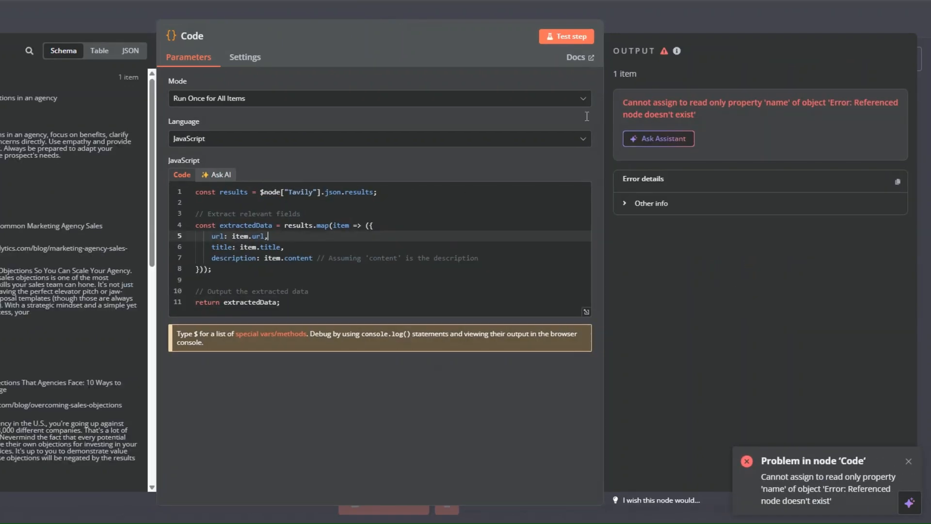
Step: Rename the HTTP Request node as Tavily, using the node name copied from the first line of the Code node's script
double_click(306, 193)
key(ctrl+c)
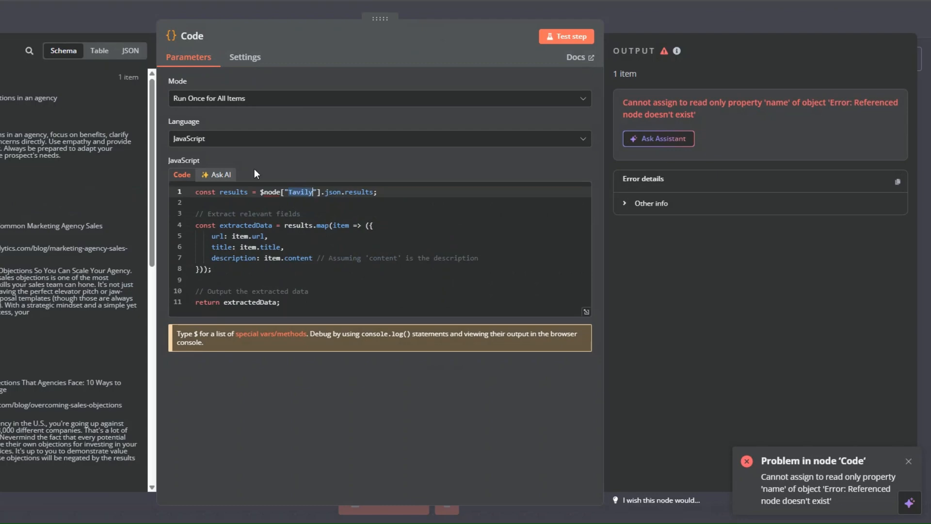
key(Escape)
right_click(219, 217)
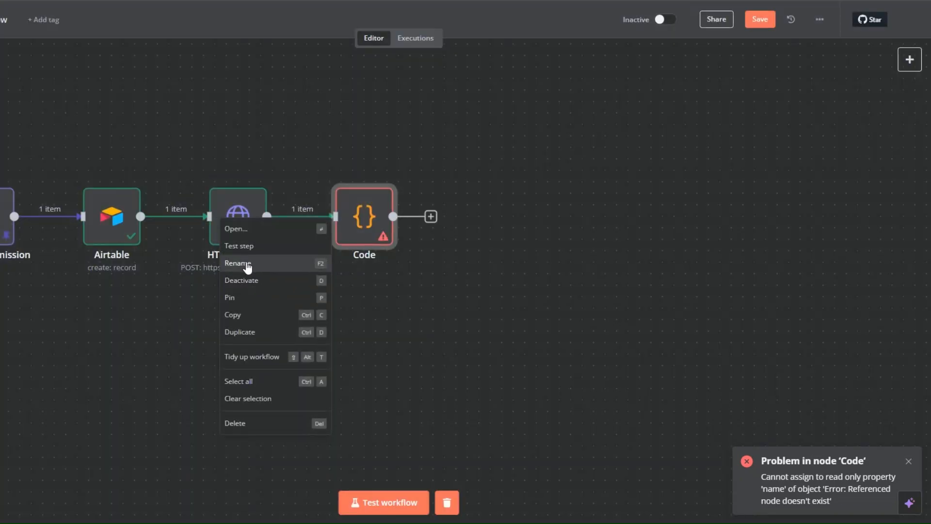
click(247, 263)
key(ctrl+v)
click(456, 304)
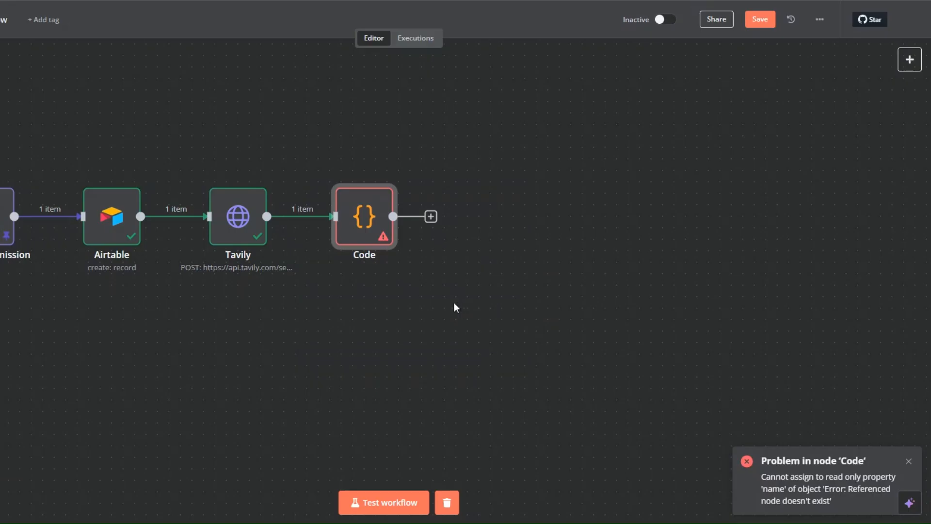
Step: Test the Code node again and examine the url field in its output
right_click(354, 228)
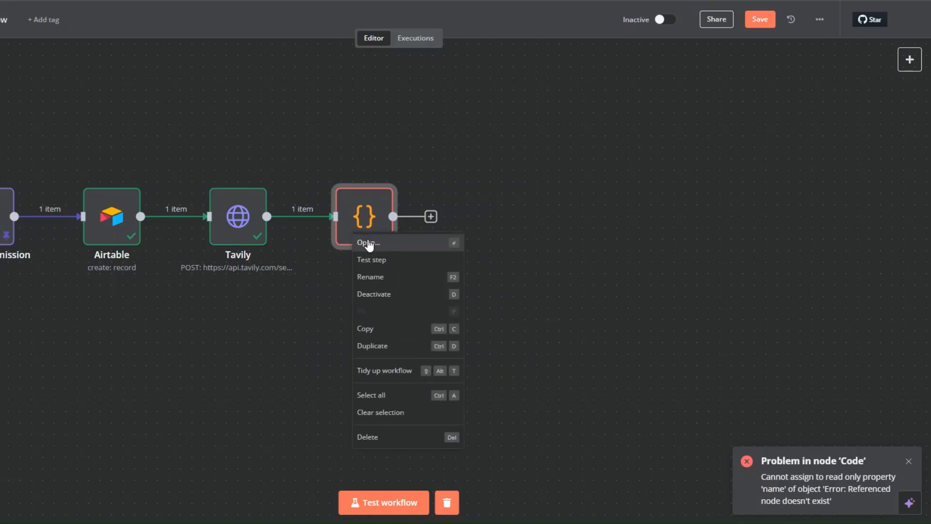
click(369, 242)
click(570, 37)
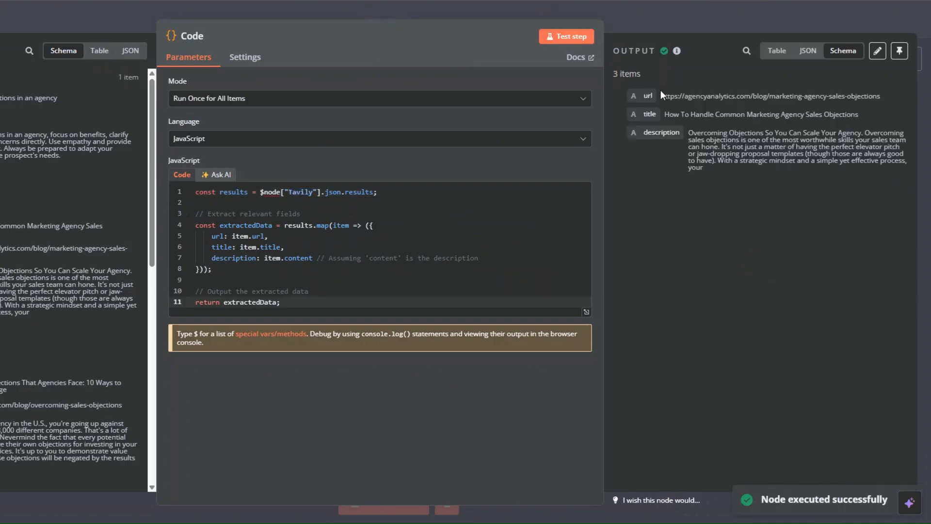
drag(684, 95, 780, 96)
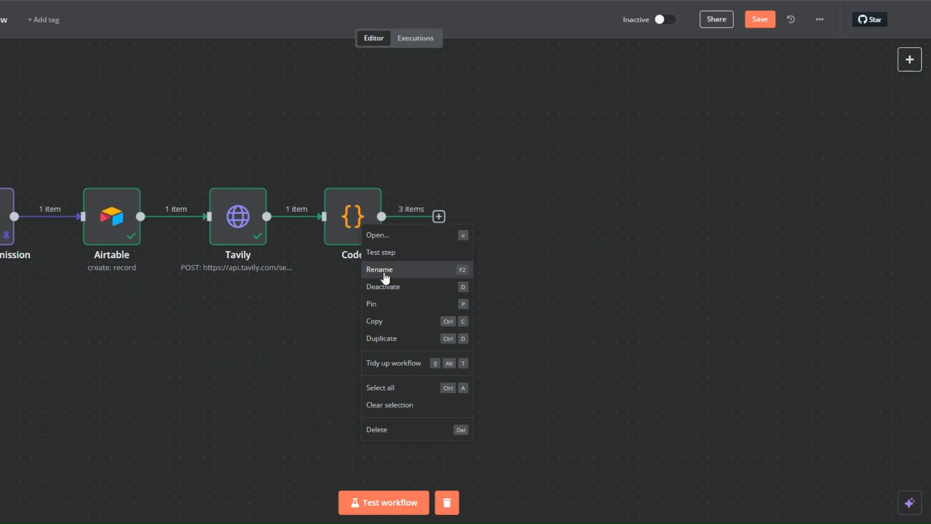
Step: Rename the Code node as Extract Websites URLs and move the Tavily node slightly closer to the Airtable node
click(383, 270)
text(Extract Websites URLs)
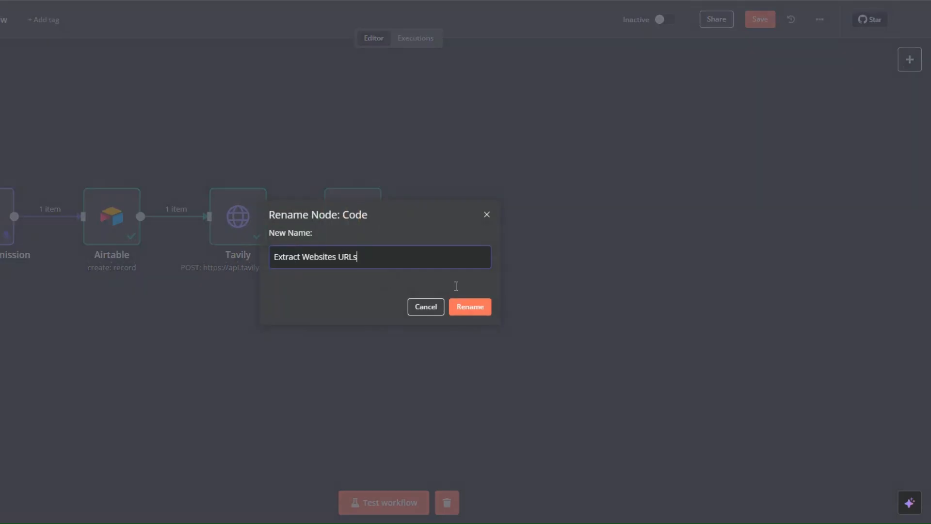
click(469, 308)
drag(224, 222, 207, 223)
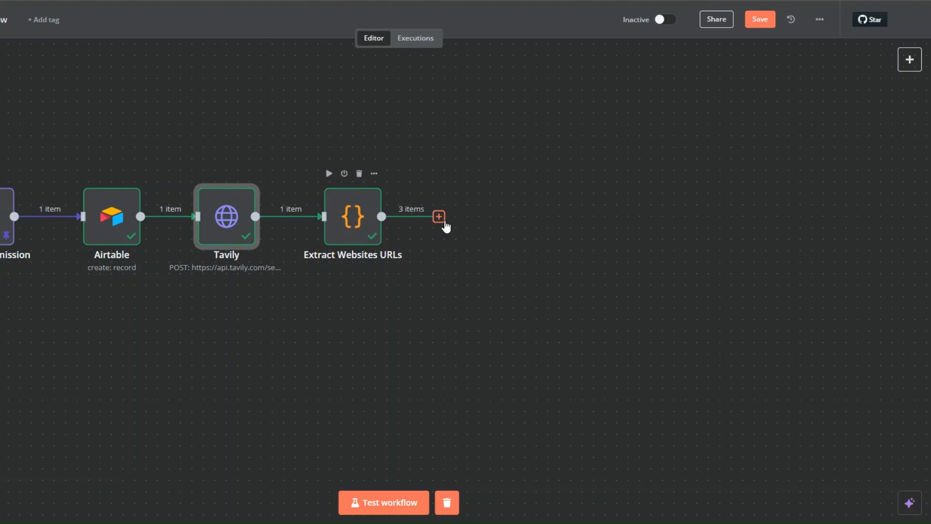
Step: Add an HTTP Request node after Extract Websites URLs and set its URL to the expression {{ $json.url }} from that node's output
click(439, 217)
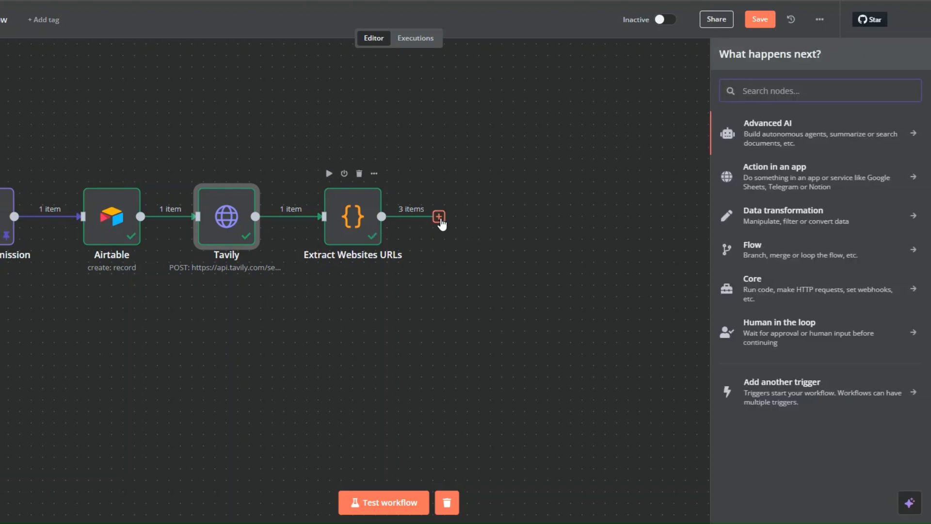
text(htt)
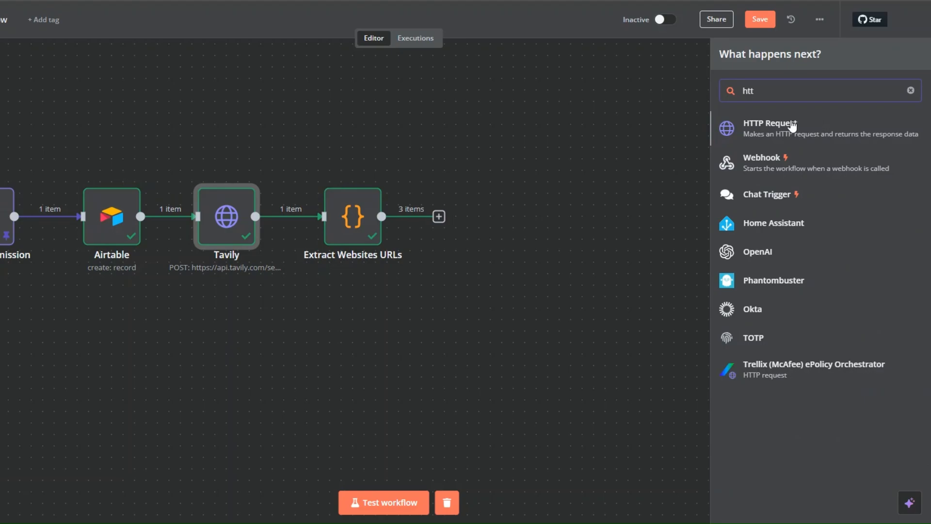
click(771, 127)
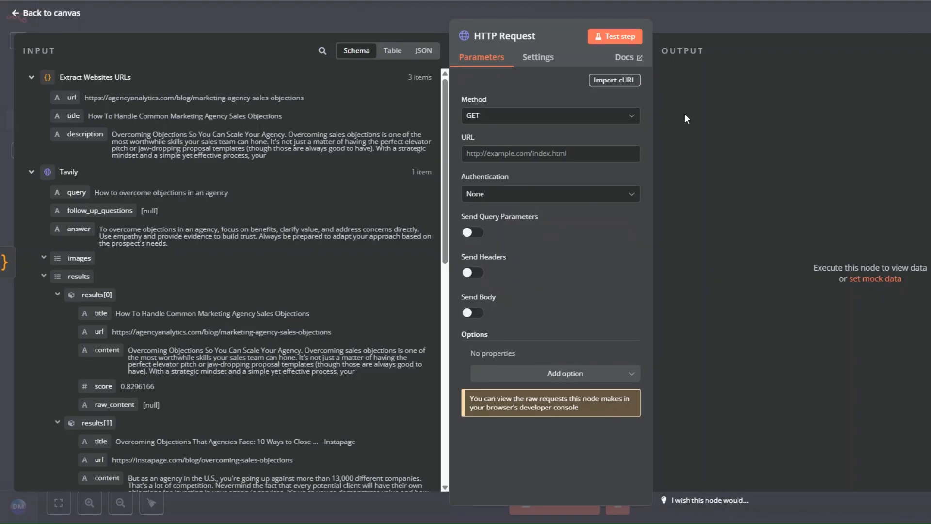
drag(72, 97, 509, 159)
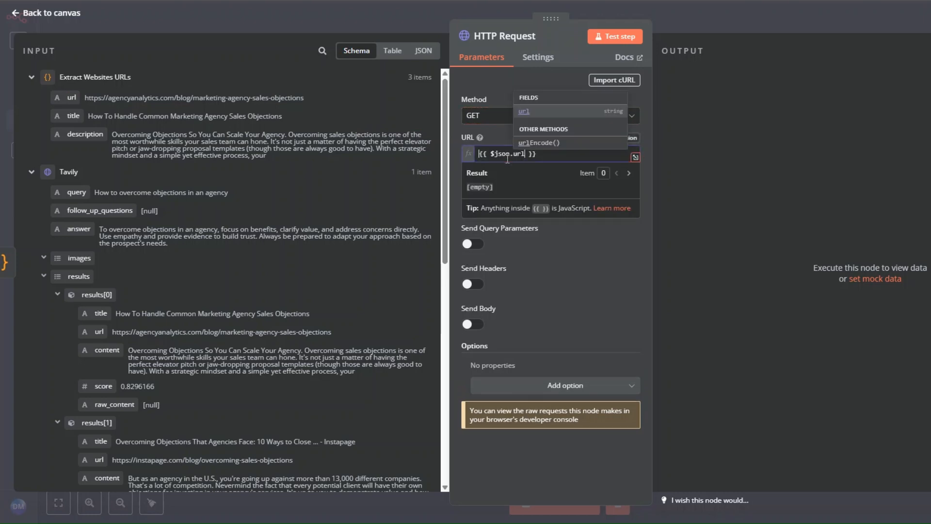
click(551, 285)
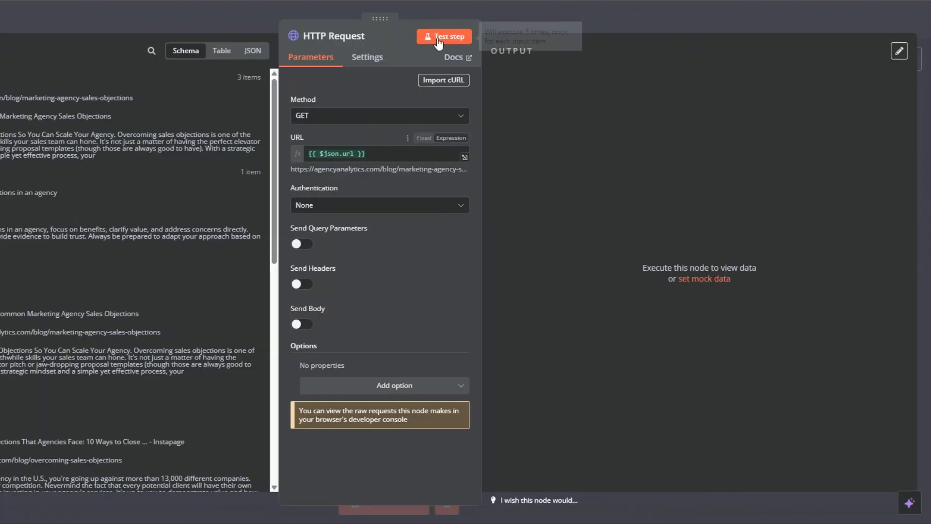
Step: Test the new HTTP Request node, examine the HTML in its data field and return to the canvas
click(610, 36)
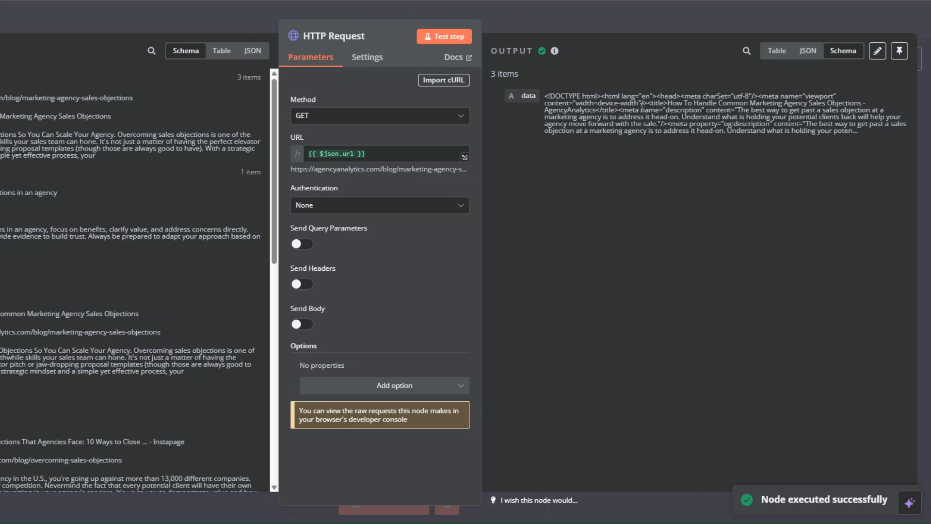
drag(545, 95, 859, 134)
click(649, 178)
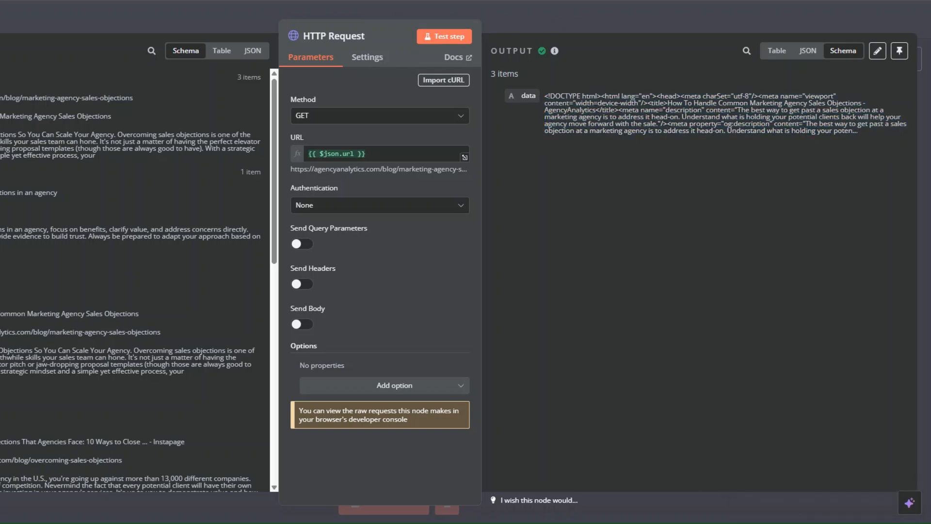
key(Escape)
Step: Rename the new HTTP Request node as Scrape Articles and save the workflow
right_click(471, 237)
click(496, 279)
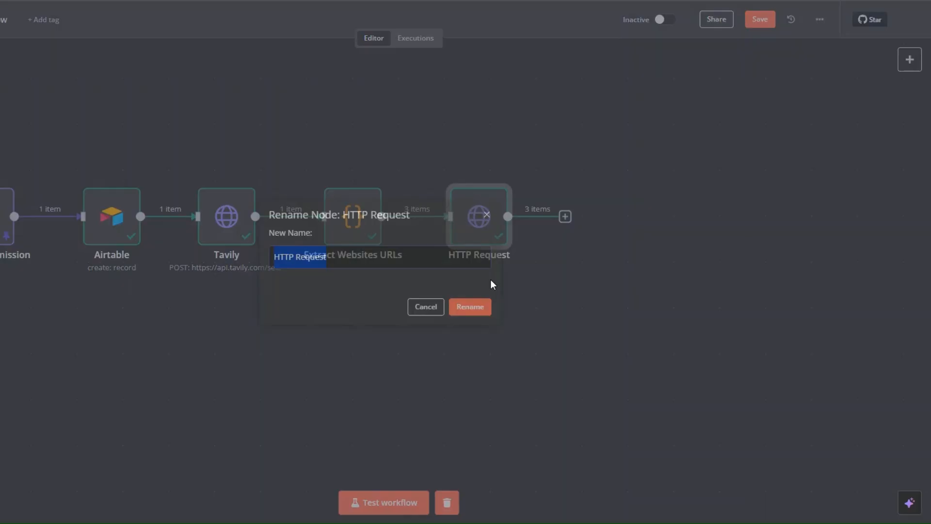
text(Scrape Articles)
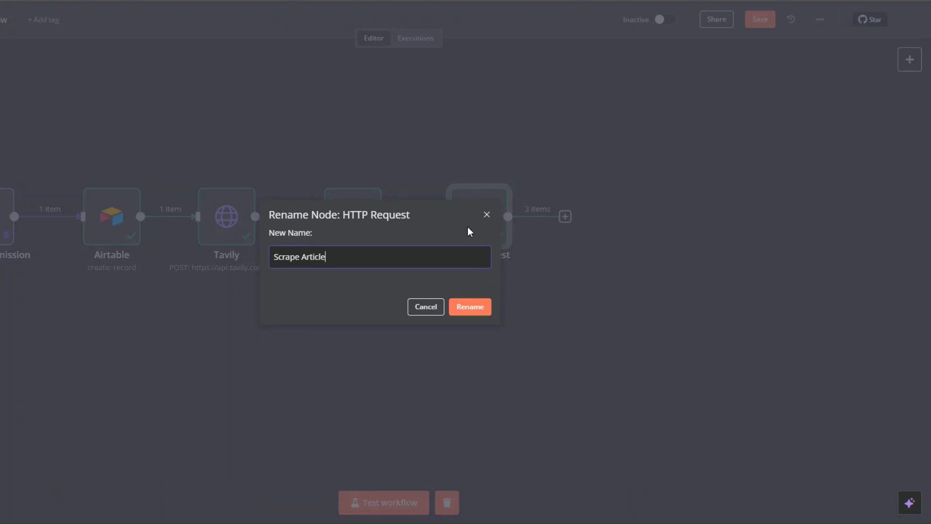
click(470, 309)
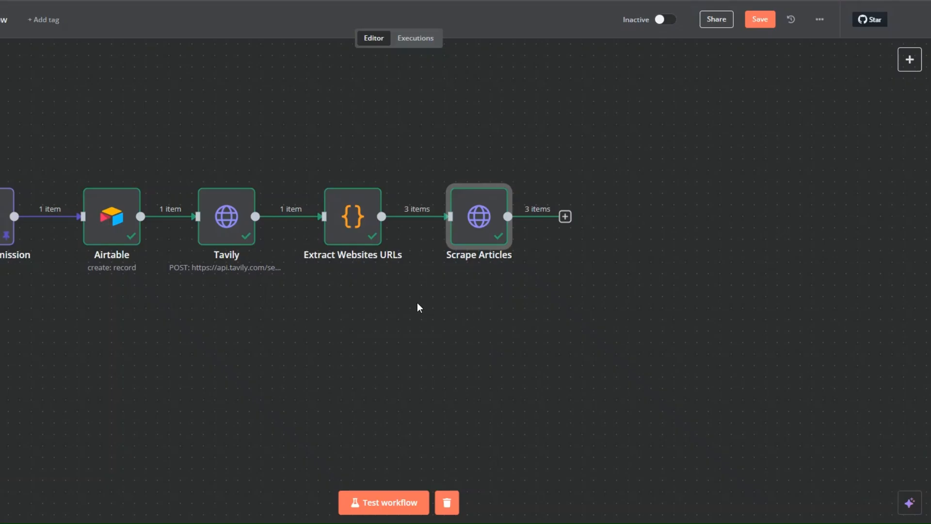
click(761, 22)
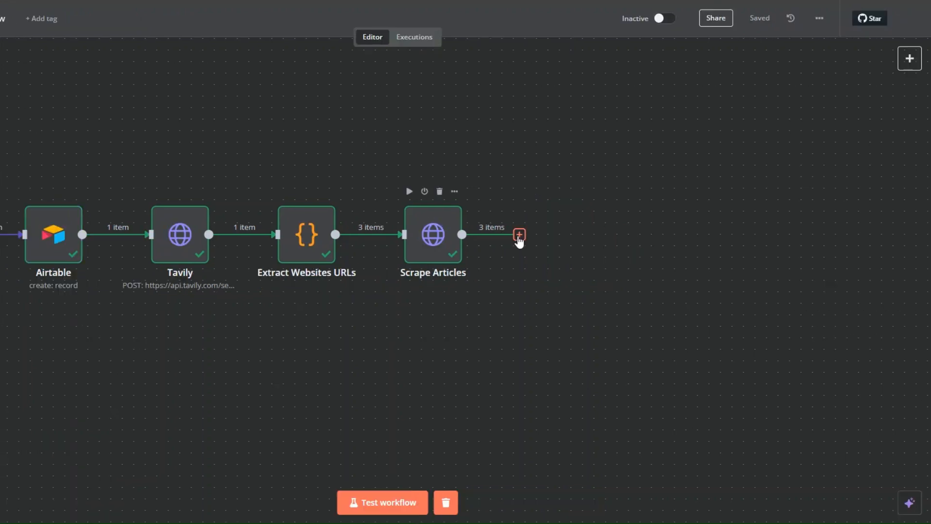
Step: Add a Markdown node after Scrape Articles, set its HTML to {{ $json.data }}, test the conversion and return to the canvas
click(520, 236)
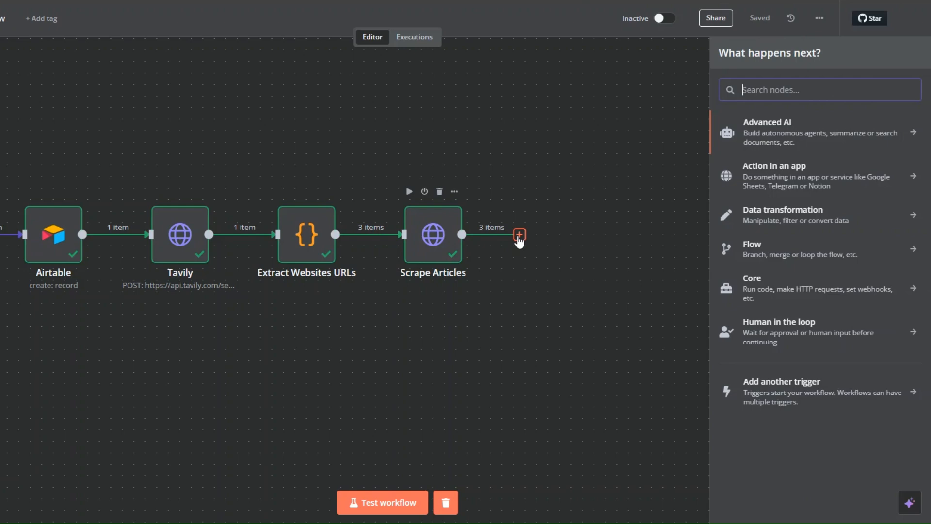
text(mak)
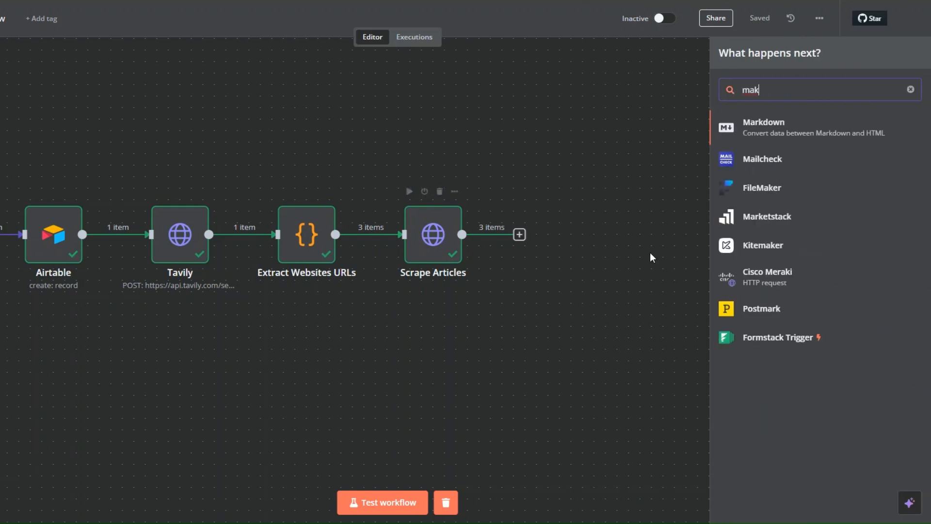
click(761, 122)
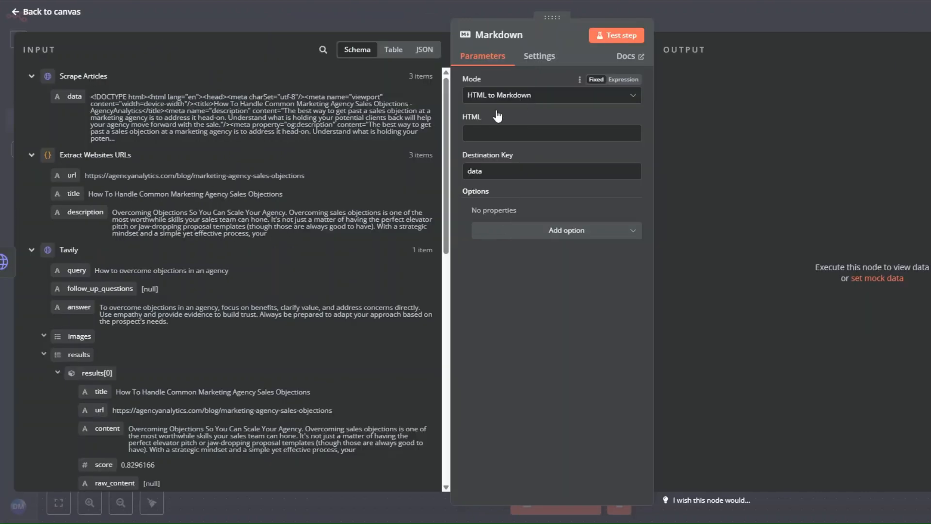
drag(74, 96, 514, 139)
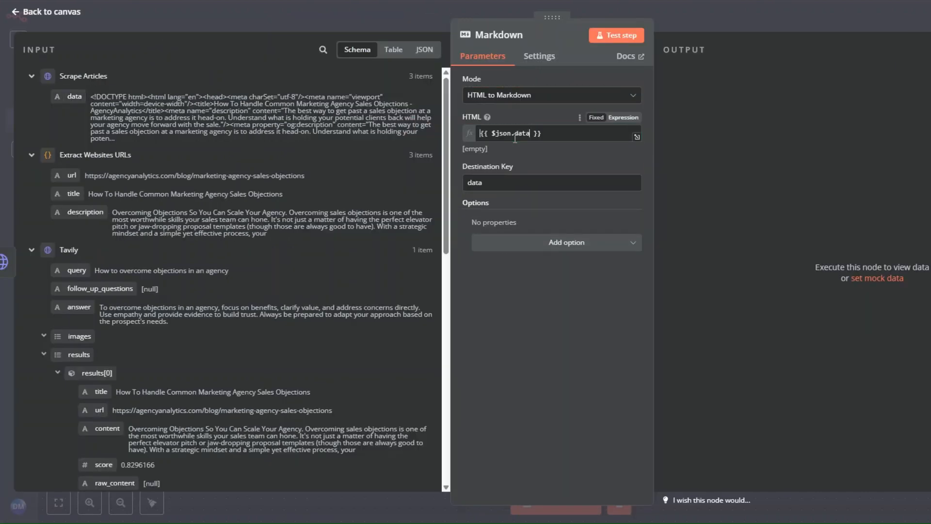
click(618, 37)
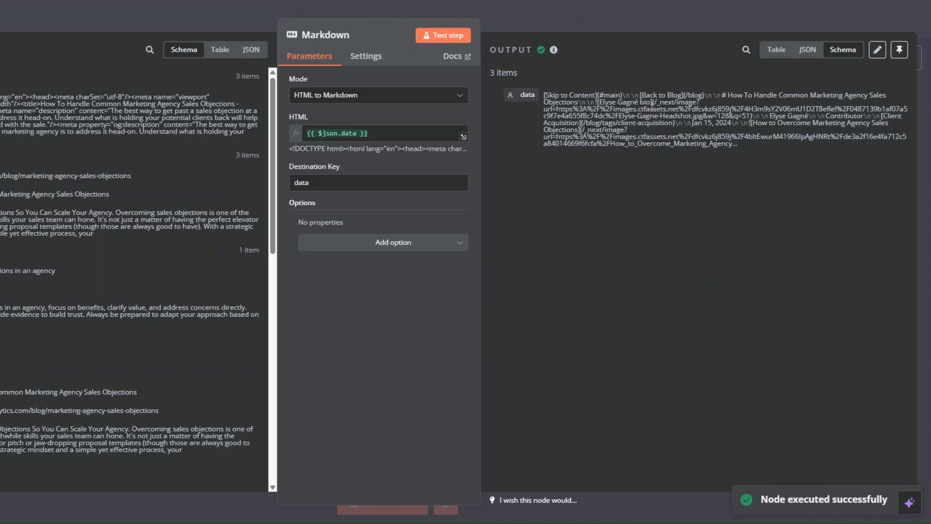
key(Escape)
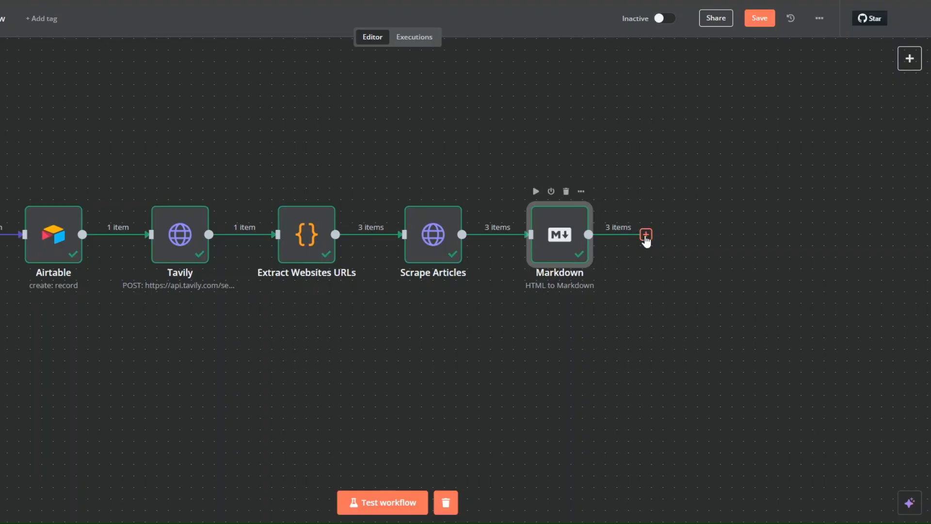
Step: Add an Aggregate node after Markdown with data as its input field name, test it and save the workflow
click(646, 235)
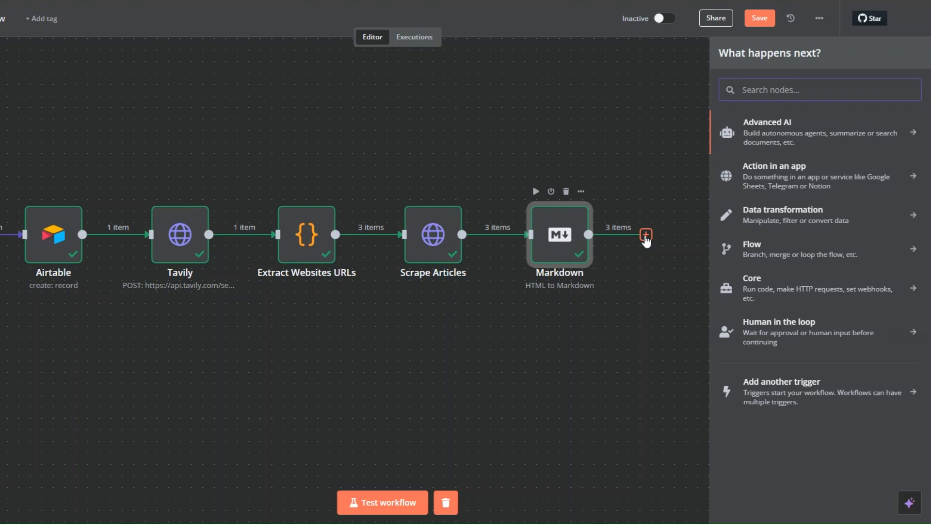
text(agg)
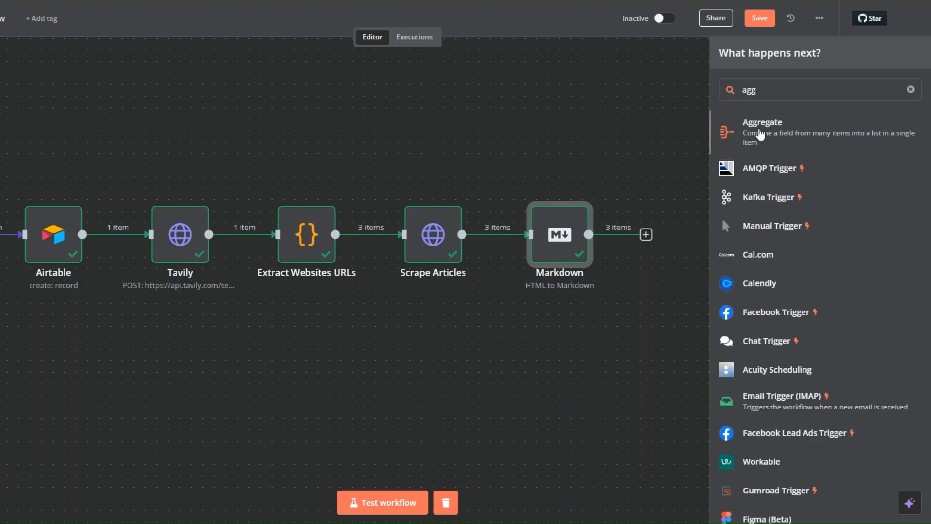
click(760, 135)
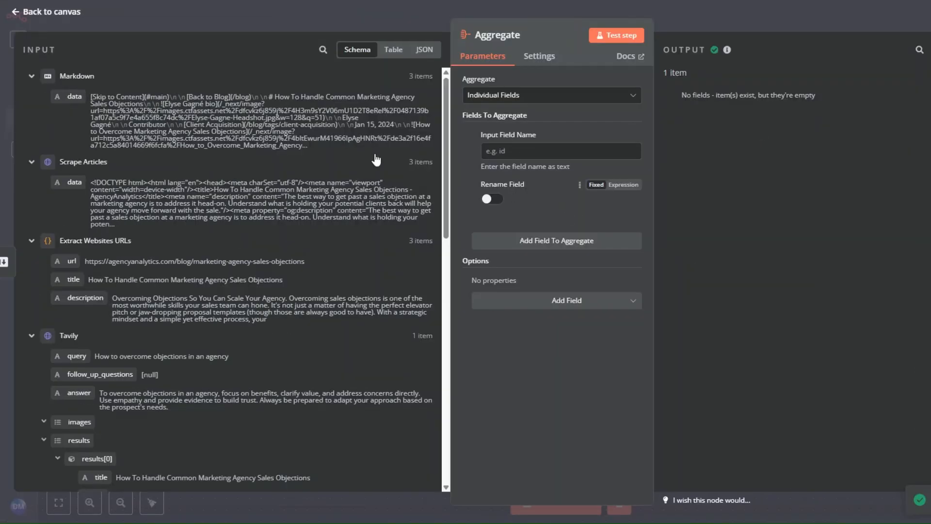
drag(74, 96, 499, 151)
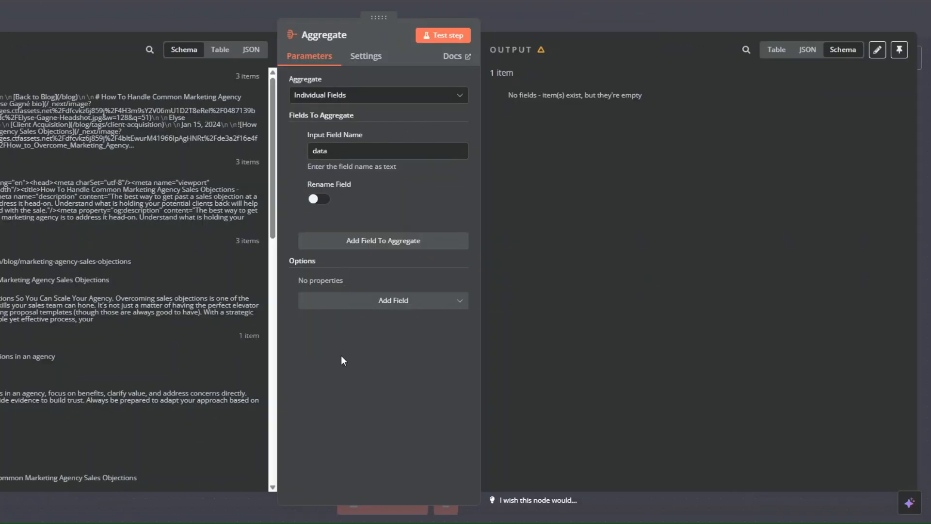
click(451, 40)
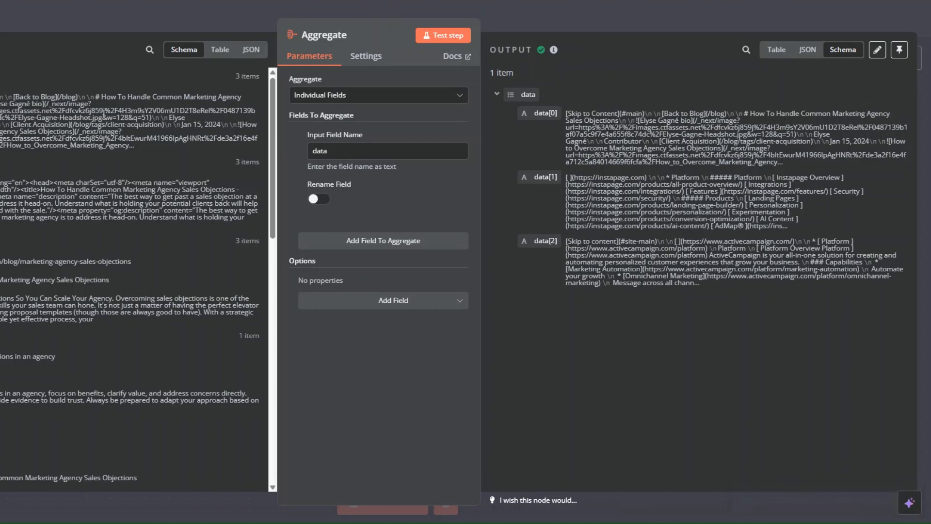
key(Escape)
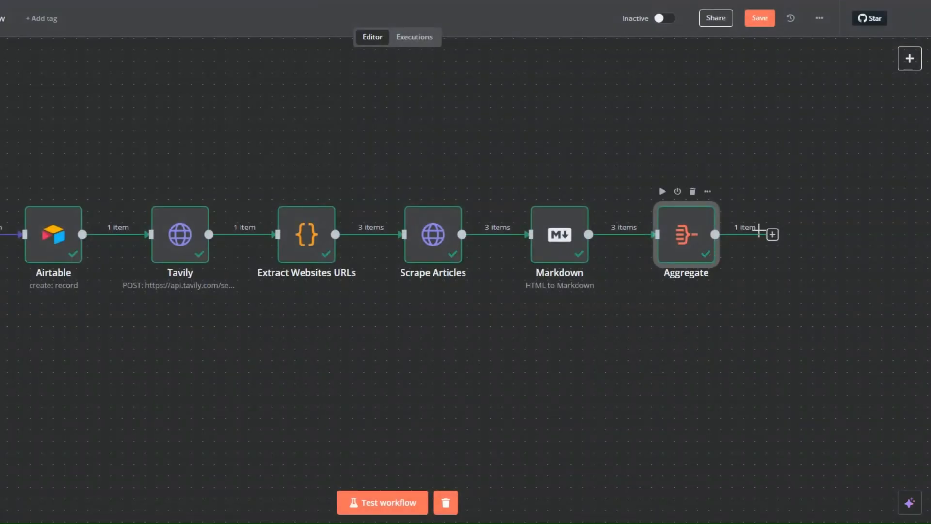
click(760, 19)
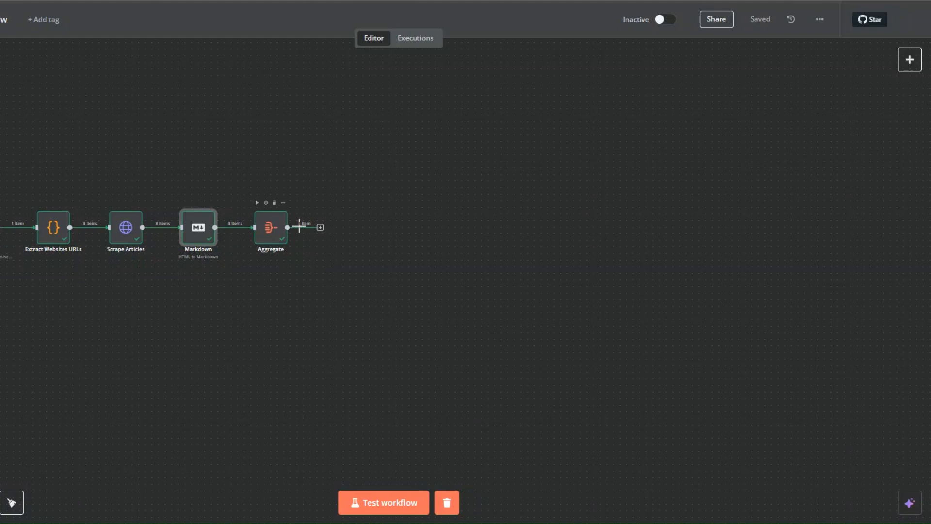
Step: Add an OpenAI node after Aggregate with the Message a Model operation for text
click(321, 227)
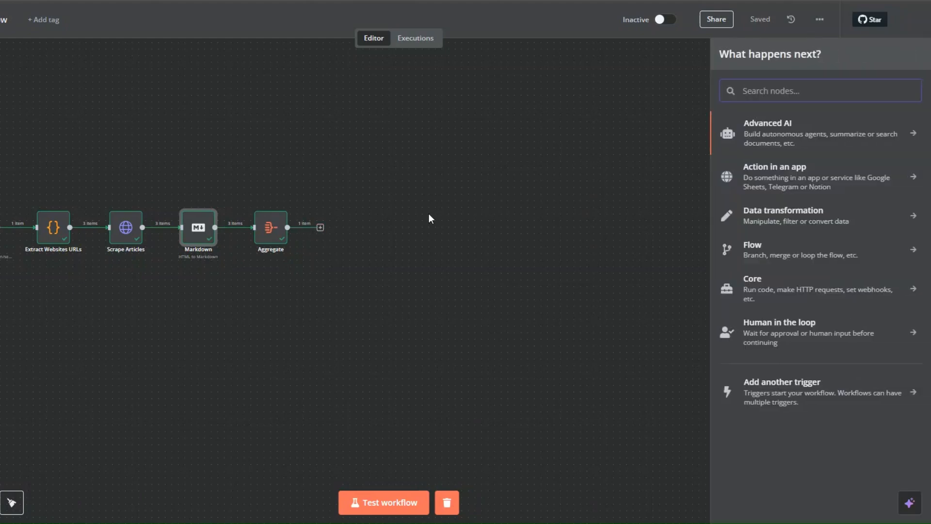
text(openai)
click(759, 125)
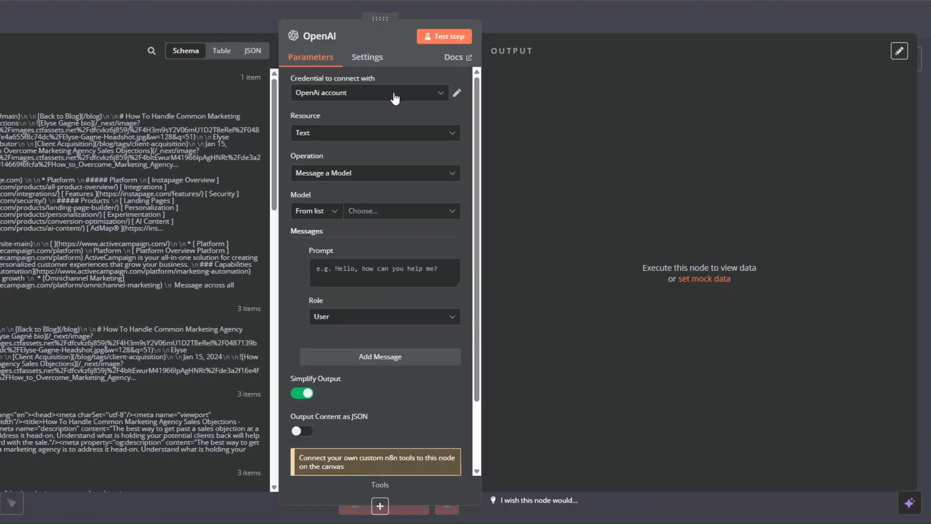
click(371, 99)
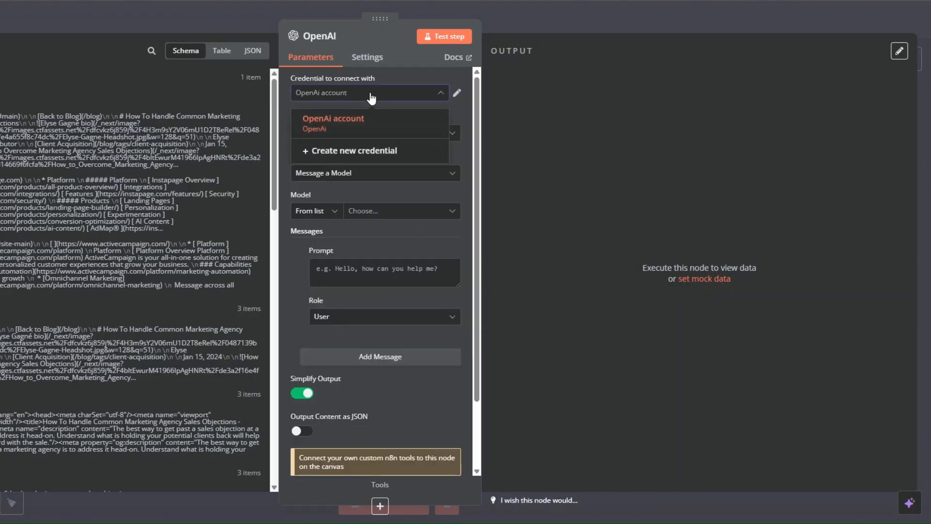
click(370, 155)
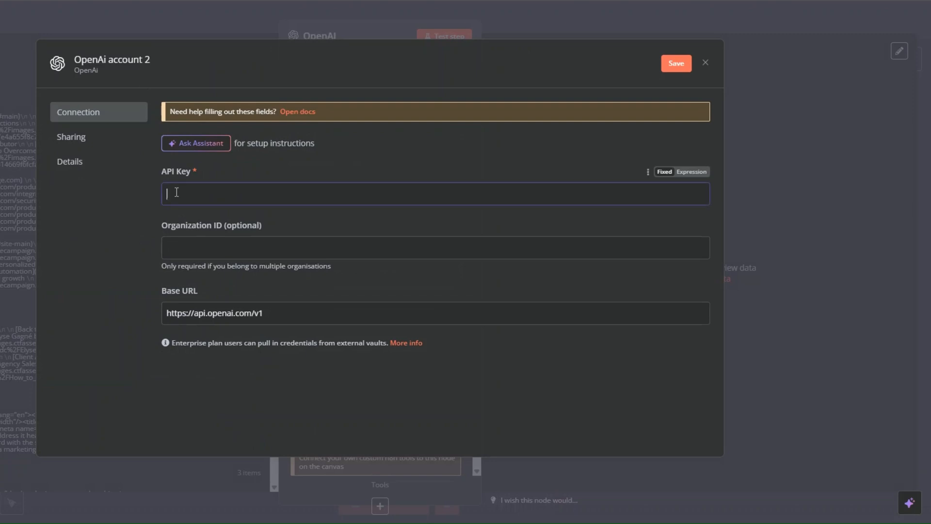
click(144, 234)
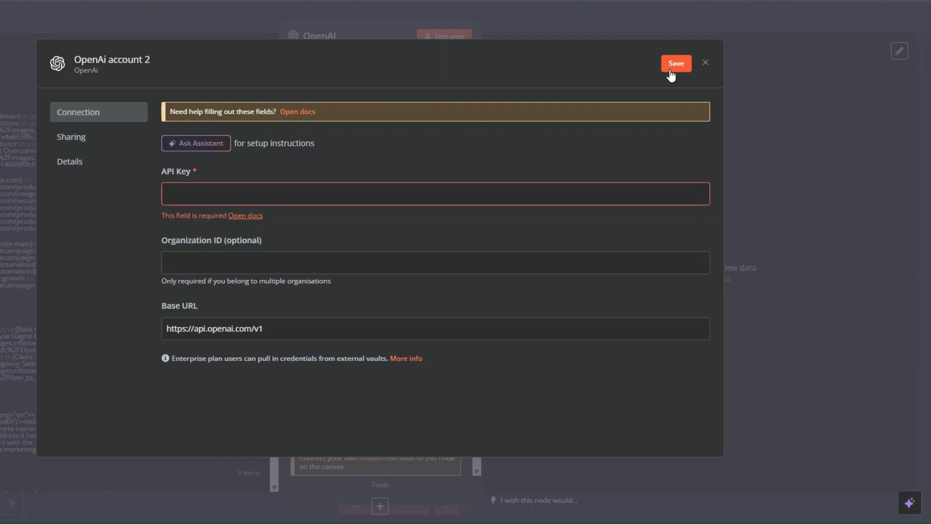
click(706, 64)
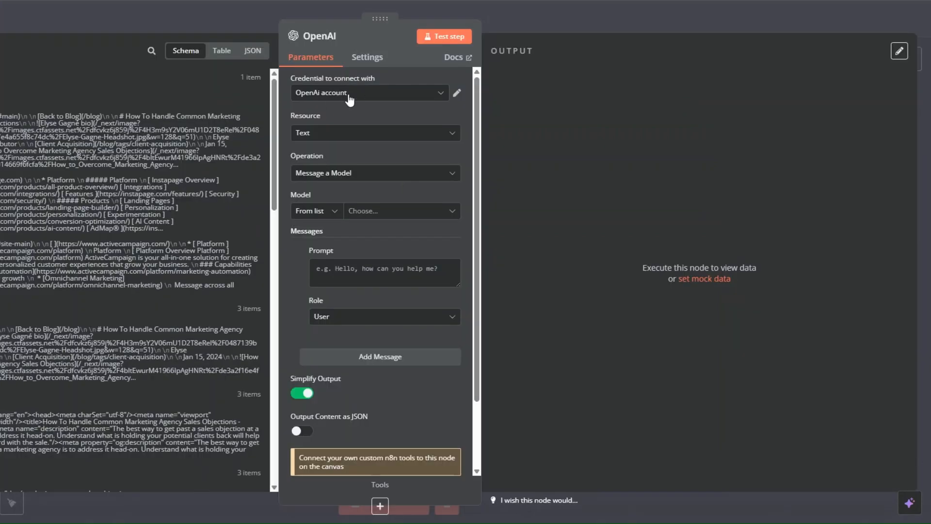
Step: Set the OpenAI node's model to GPT-4O-MINI
click(358, 211)
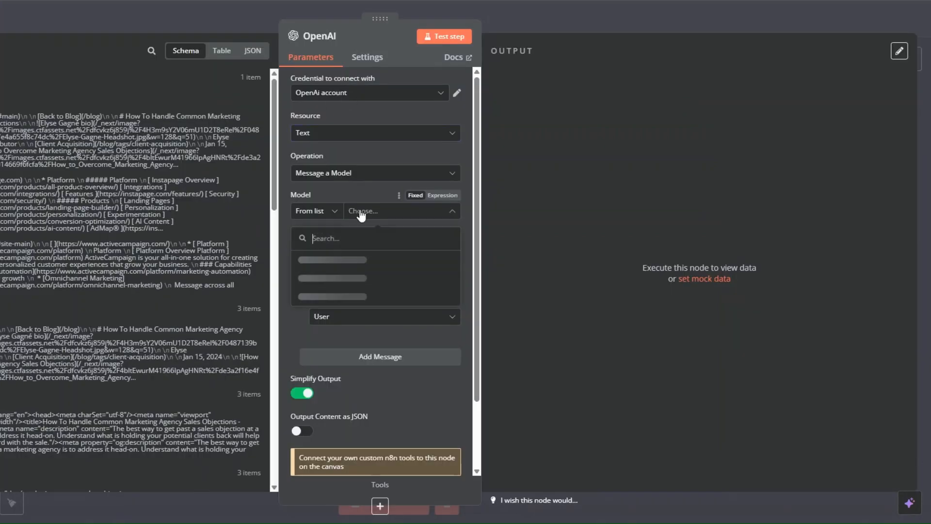
scroll(349, 291, down, 8)
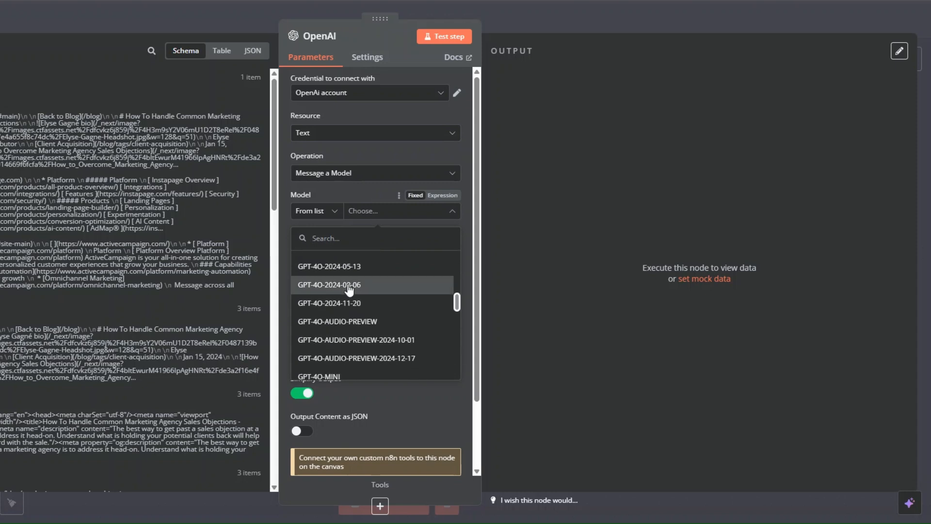
click(347, 322)
Step: Enter the System-role prompt "You are a highly skilled Content Analyst and Summary Specialist, with extensive expertise in content structure and insight extraction."
click(352, 272)
text(You are a highly skilled Content Analyst and Summary Specialist, with extensive expertise in content structure and insight extraction.)
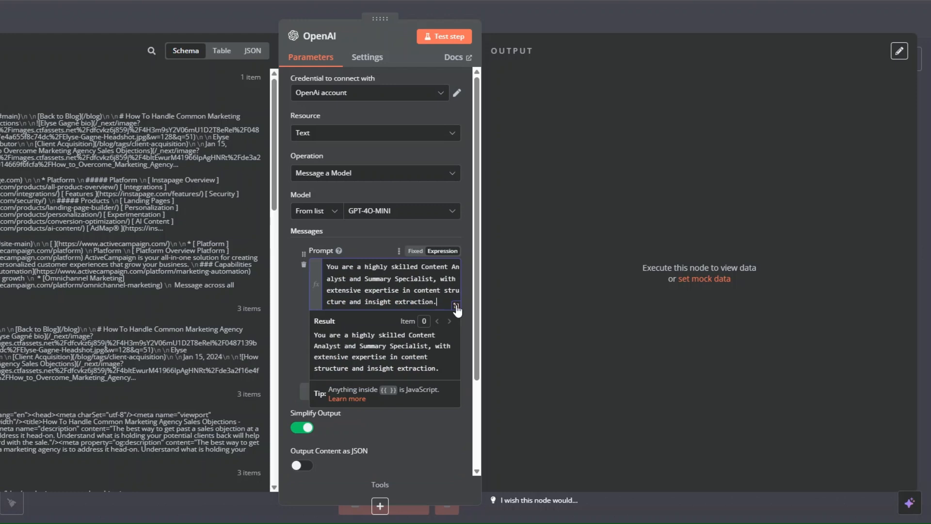
click(455, 304)
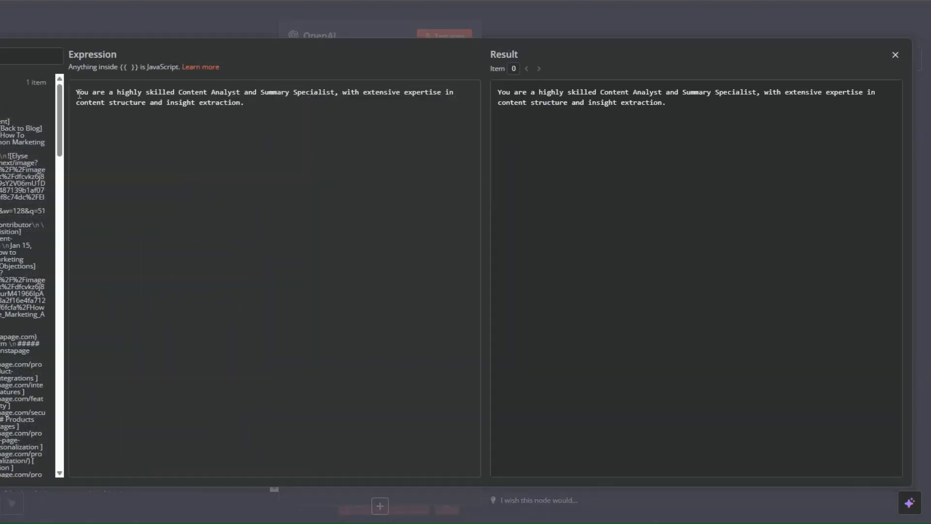
drag(77, 94, 268, 118)
click(268, 124)
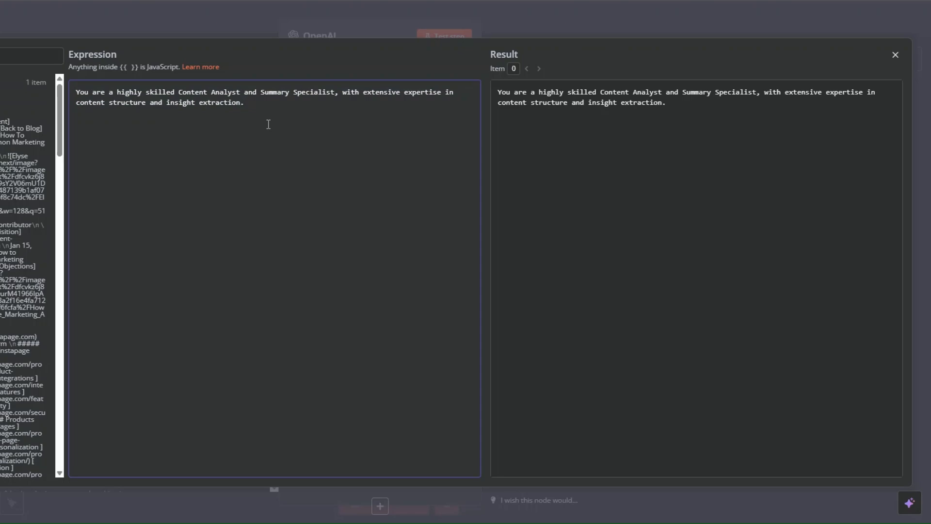
click(343, 236)
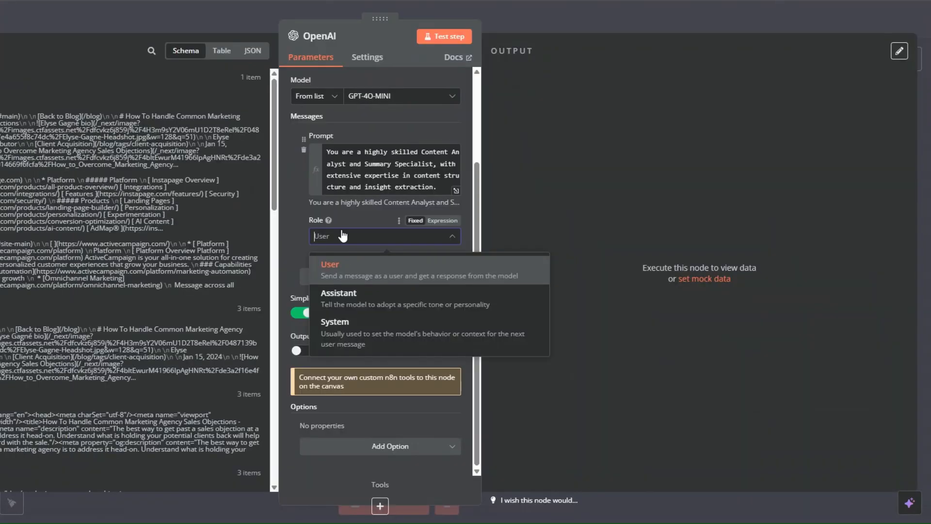
click(354, 343)
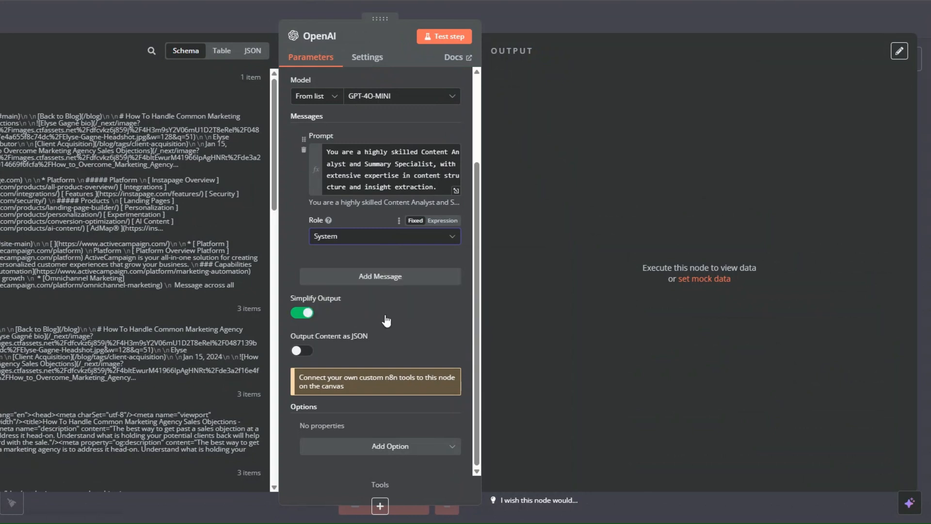
Step: Add a User message requesting at least 15 summary and insight points per article, referencing the form's "What is your topic?" answer and {{ $('Aggregate').item.json.data }}
click(376, 276)
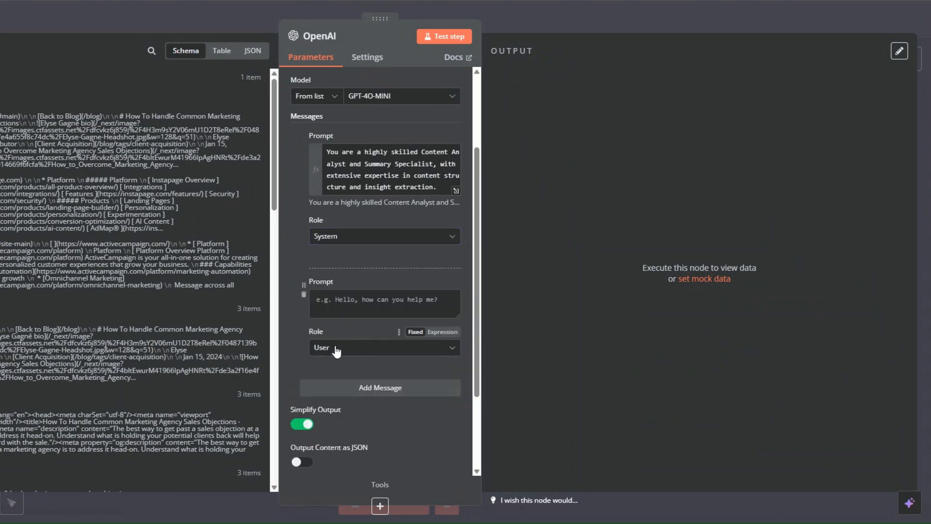
click(442, 282)
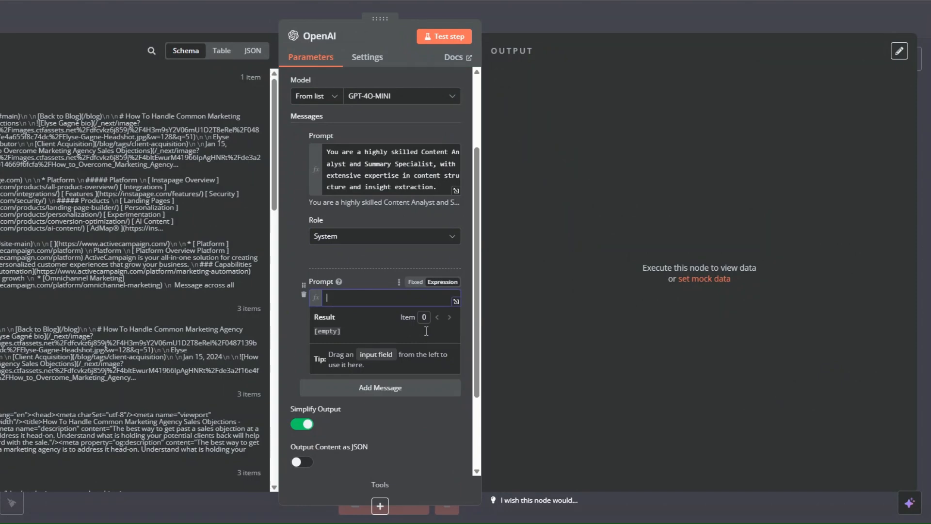
click(456, 301)
text(The data you should analyse consists of 3 best performing articles in the same keyword niche. Keep in mind not to simplify the summary, but add valuable points.  For context, we are analyzing this article because we want to write article about {{ $('On form submission').item.json['What is your topic?'] }}. In our output don't generate any repetivie, well-known information on the topic.  Generate an extensive list of summary and insights, using at least 15 points for each:  {{ $('Aggregate').item.json.data }}.)
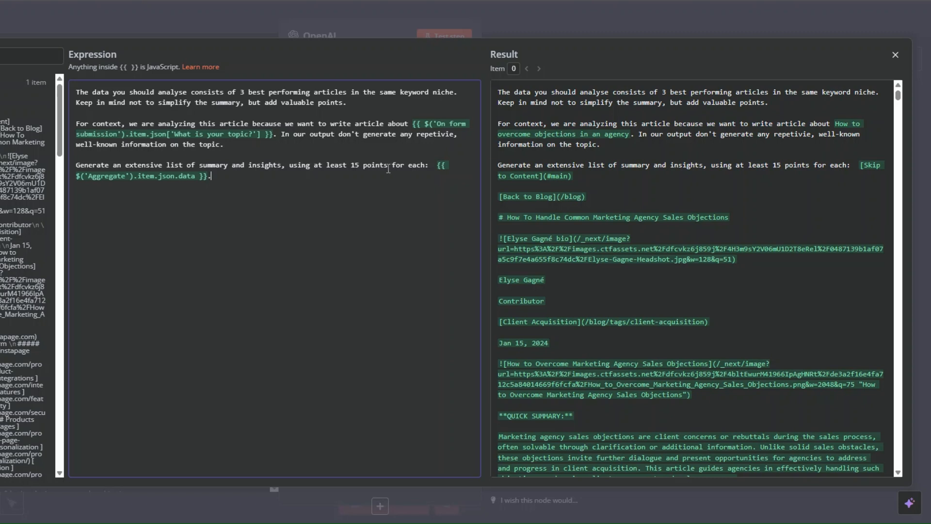
key(Escape)
Step: Enable Output Content as JSON for the OpenAI node
scroll(354, 316, down, 3)
scroll(360, 242, down, 4)
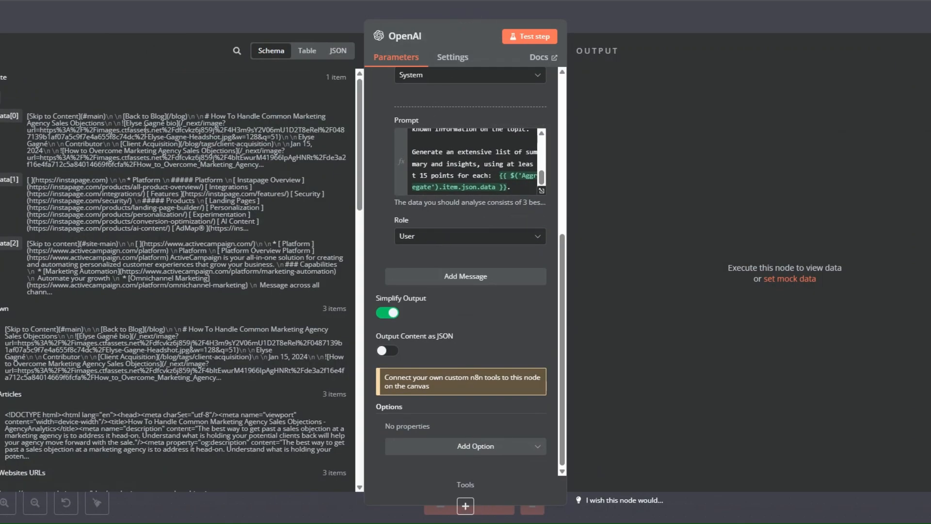
click(384, 351)
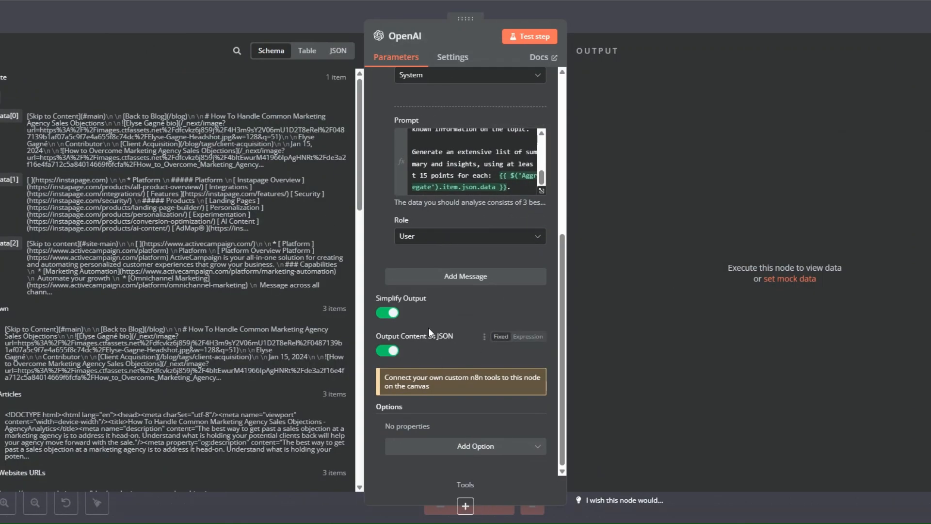
Step: Test the OpenAI node and examine the article summaries in its output
scroll(429, 328, up, 6)
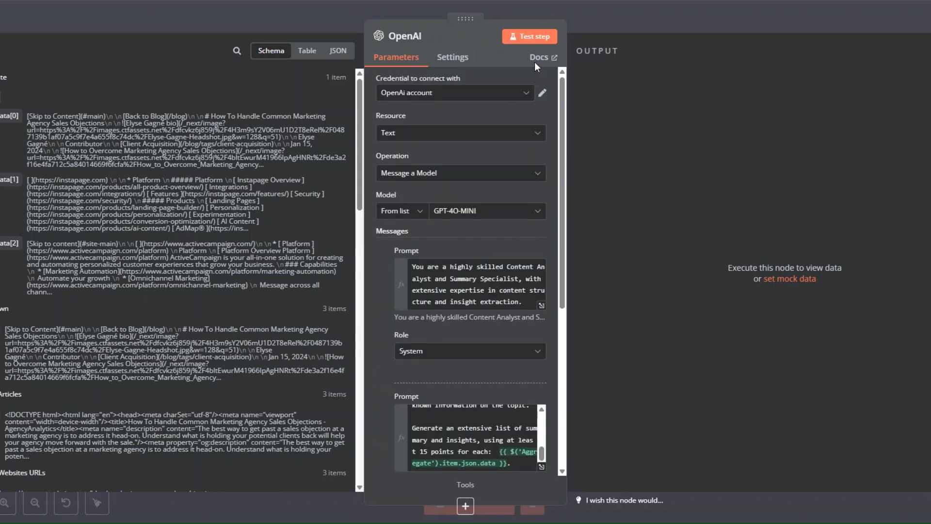
click(530, 36)
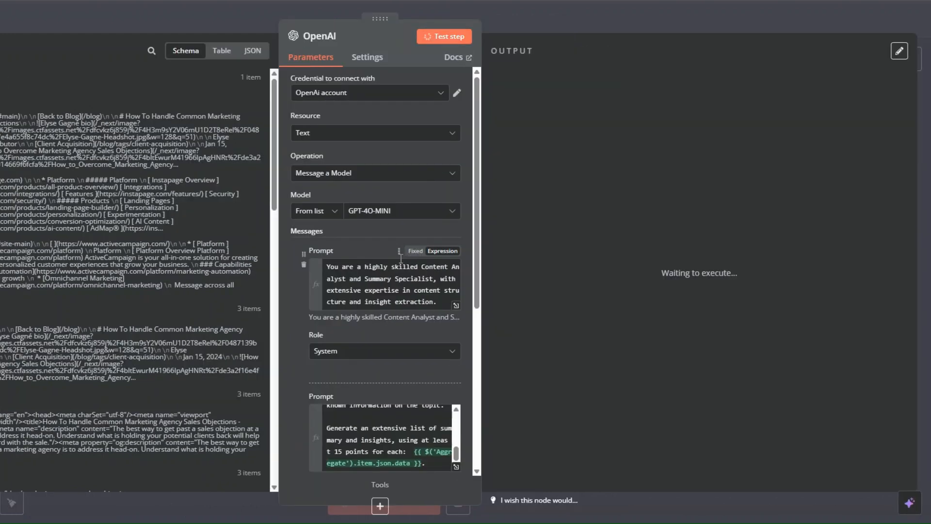
scroll(487, 258, down, 2)
scroll(401, 259, down, 1)
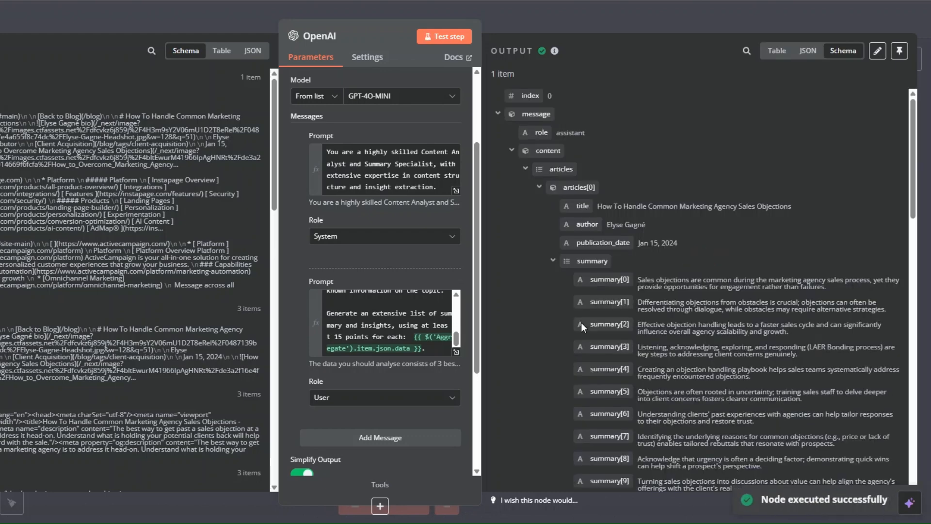
scroll(581, 322, down, 3)
scroll(581, 322, down, 9)
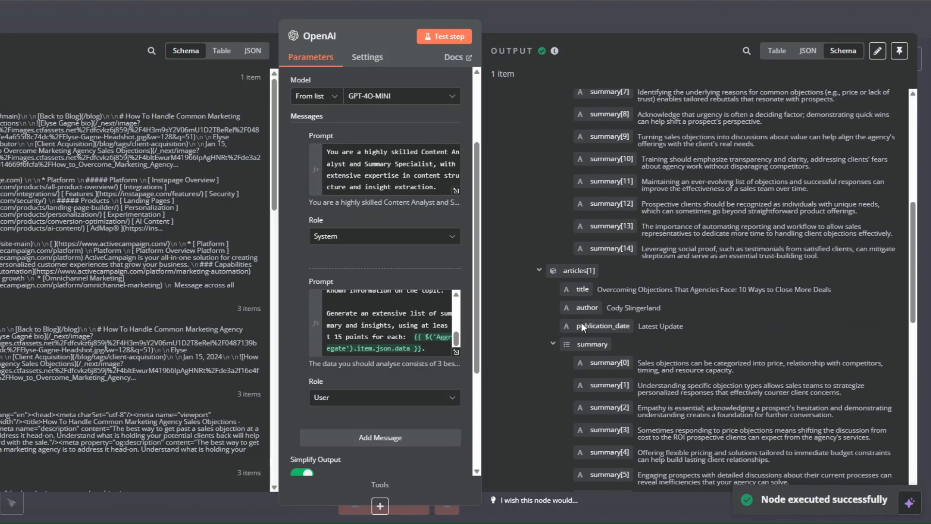
Step: Review the title, author and summary points of each of the three articles in the OpenAI node's output
scroll(581, 322, up, 12)
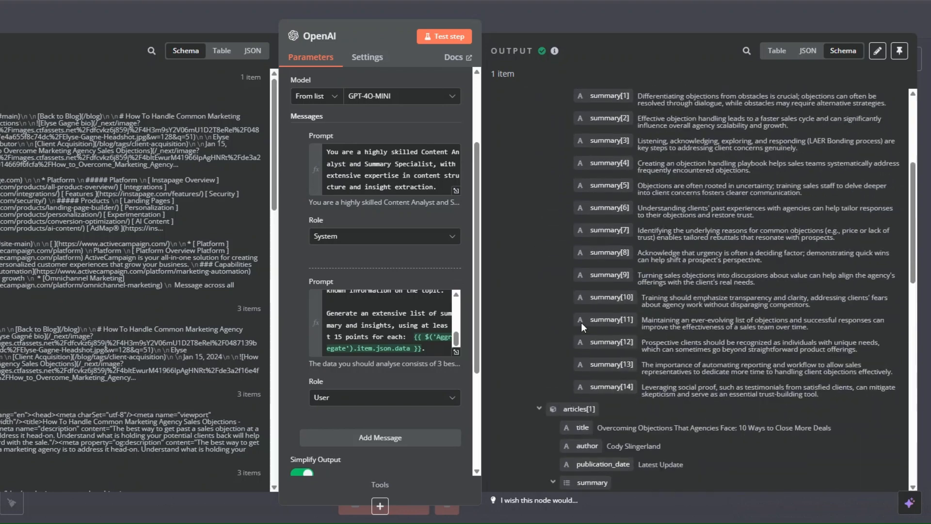
drag(598, 202, 808, 208)
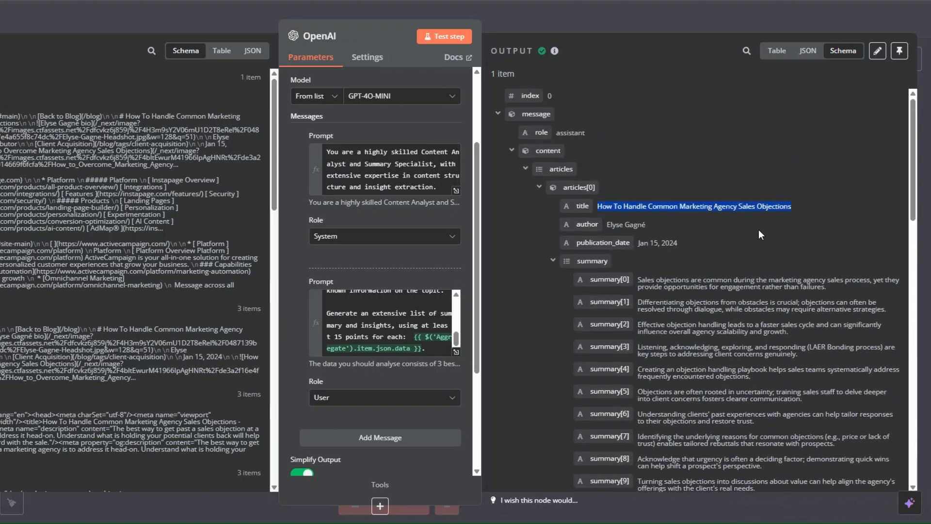
scroll(624, 231, down, 11)
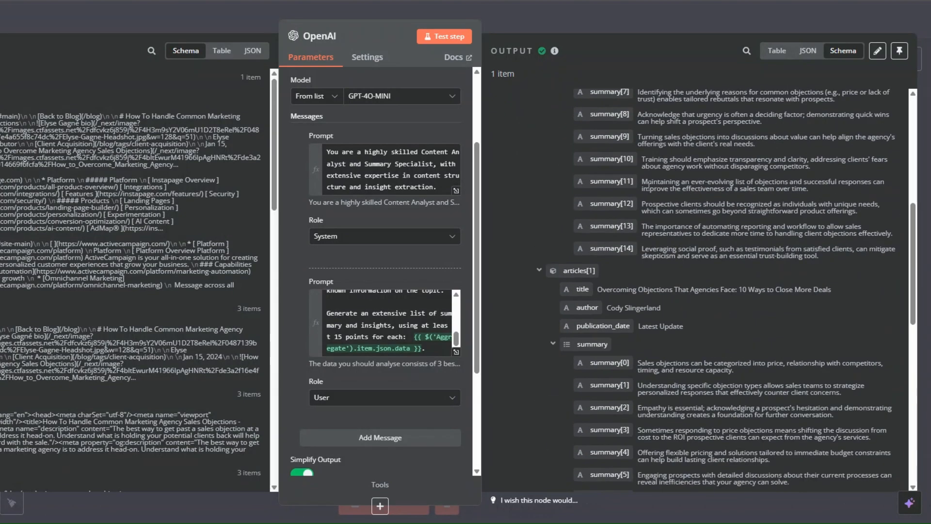
scroll(649, 199, up, 1)
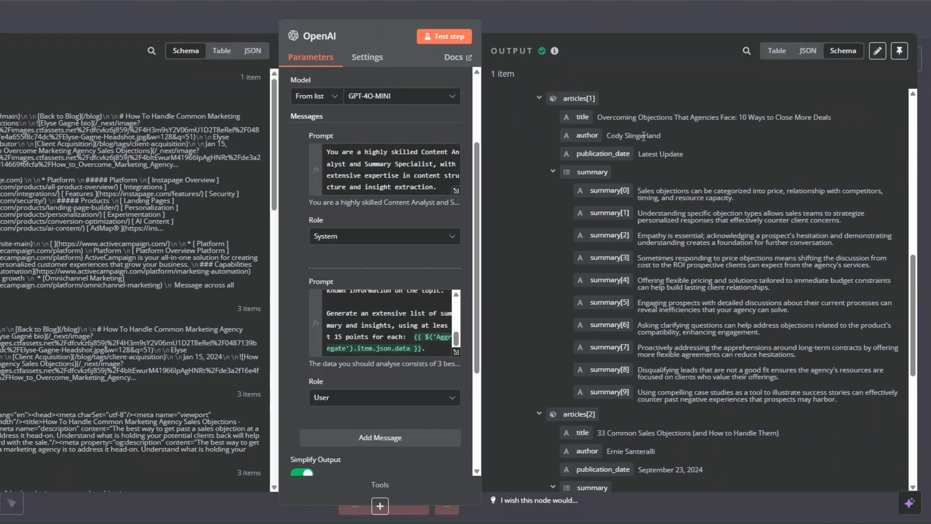
drag(598, 117, 831, 117)
scroll(659, 194, down, 3)
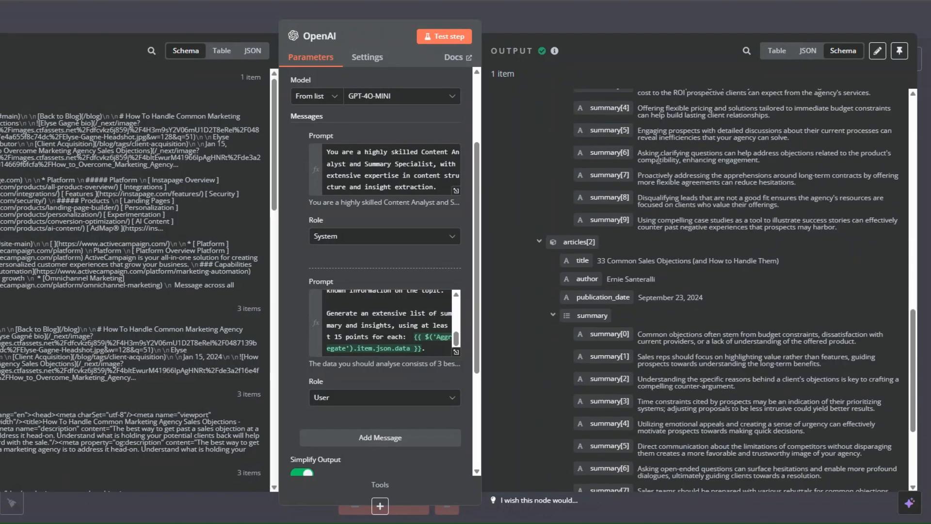
scroll(640, 213, down, 1)
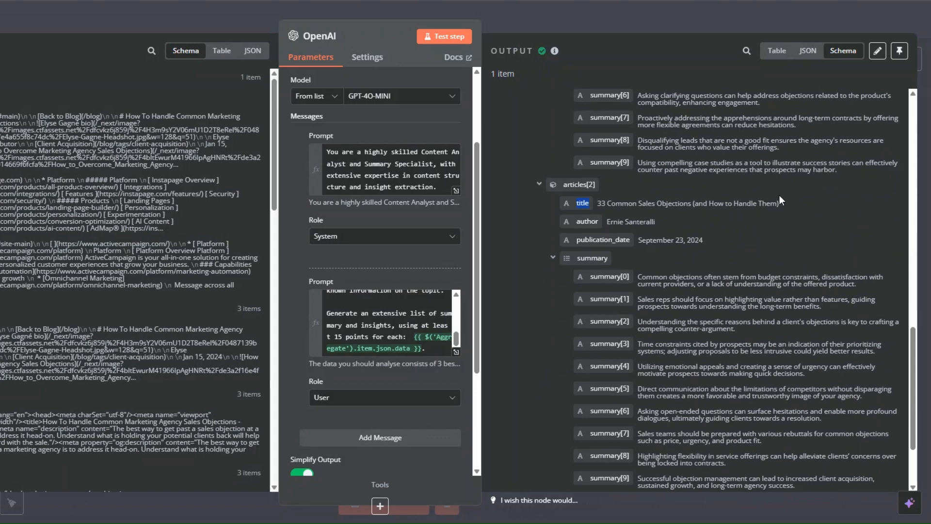
scroll(741, 255, down, 2)
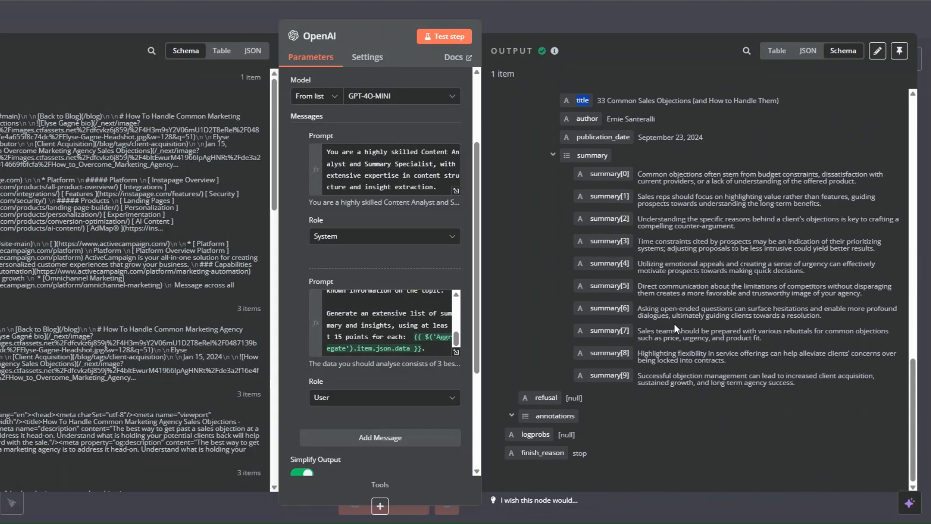
scroll(674, 324, up, 4)
key(Escape)
Step: Rename the OpenAI node as "Articles Summary"
right_click(370, 239)
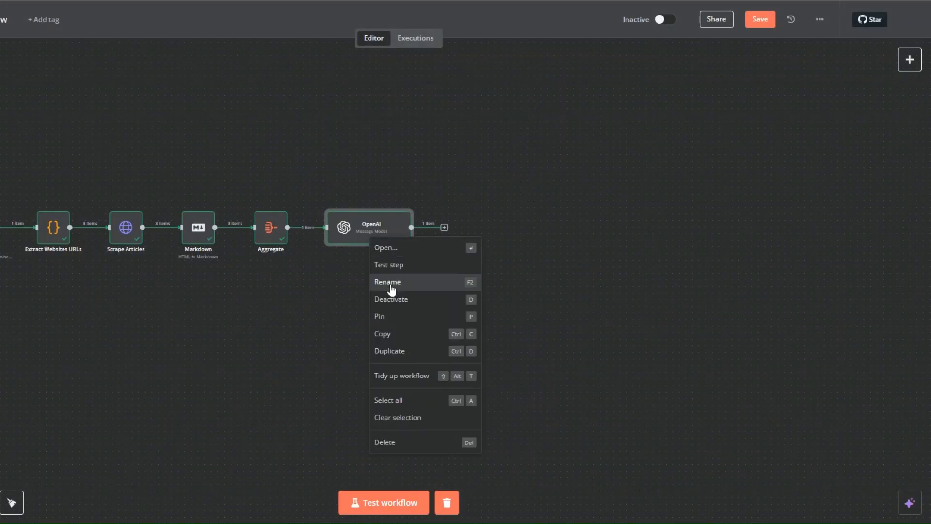
click(392, 284)
text(Articles Summary)
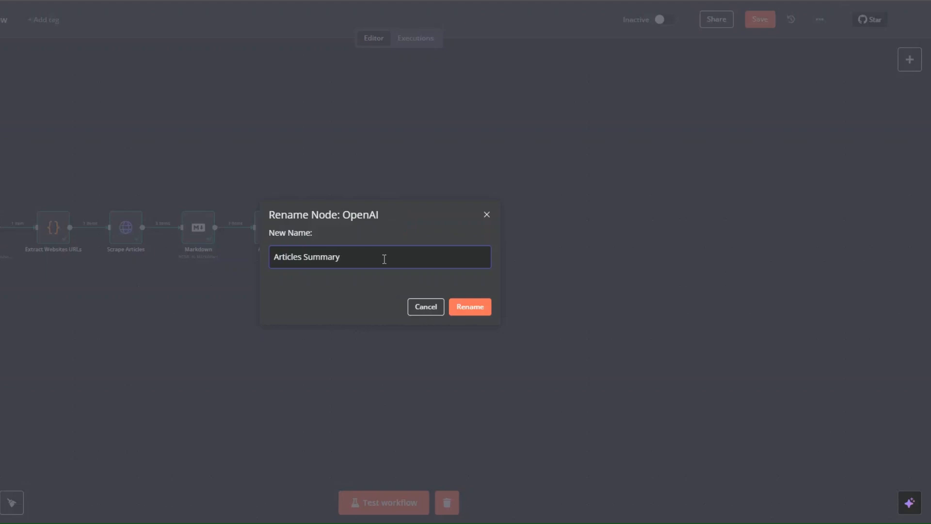
click(462, 308)
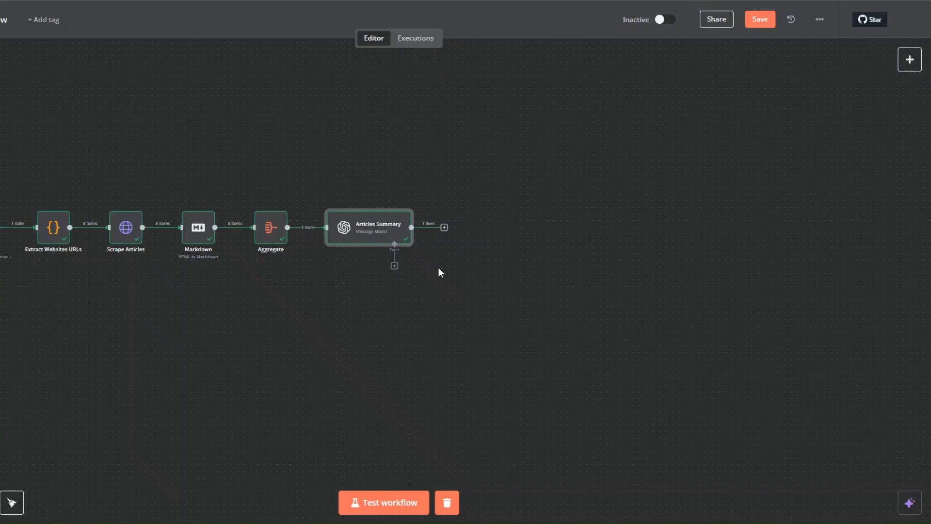
Step: Duplicate the Articles Summary node, place the copy directly after it, and connect Articles Summary's output to the copy
mouse_move(390, 205)
right_click(374, 240)
click(404, 355)
drag(148, 278, 533, 228)
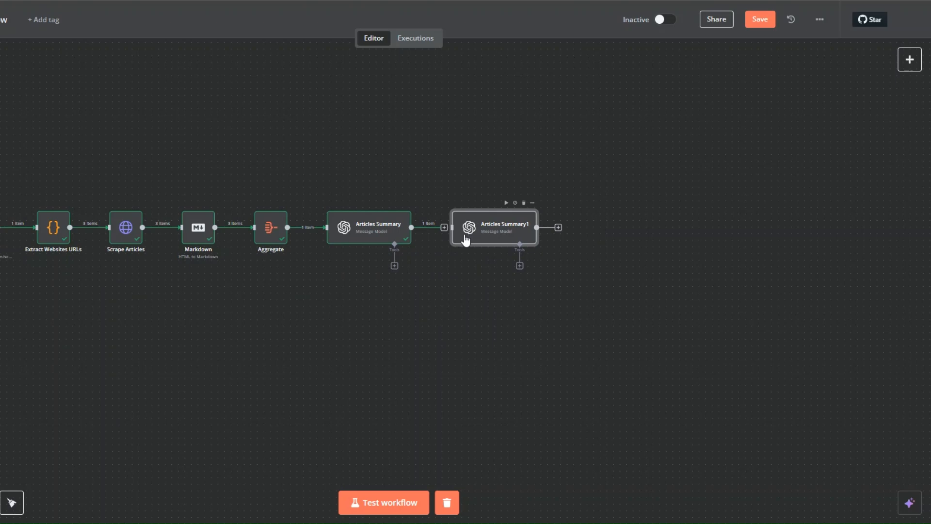
scroll(421, 255, up, 2)
scroll(420, 248, down, 2)
scroll(420, 243, up, 3)
scroll(419, 243, down, 1)
click(423, 264)
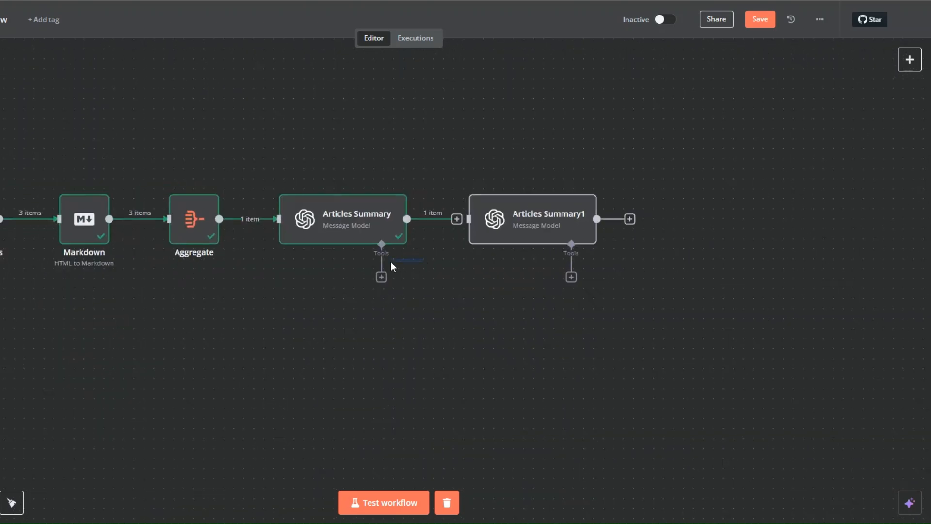
drag(457, 219, 466, 216)
Step: Rename the duplicated Articles Summary node as "Citations"
right_click(533, 220)
click(552, 262)
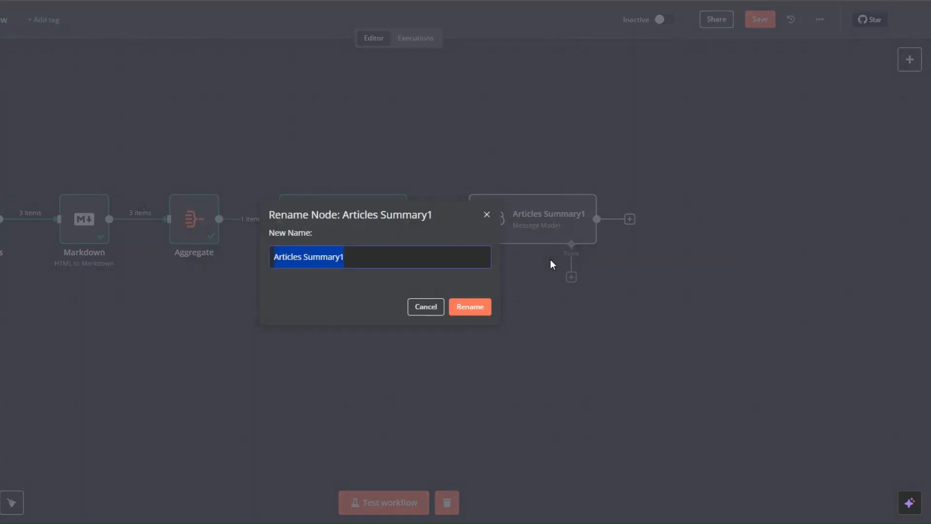
text(Citations)
click(470, 307)
Step: Replace the Citations node's System prompt with "You are an intelligent research assistant."
right_click(505, 224)
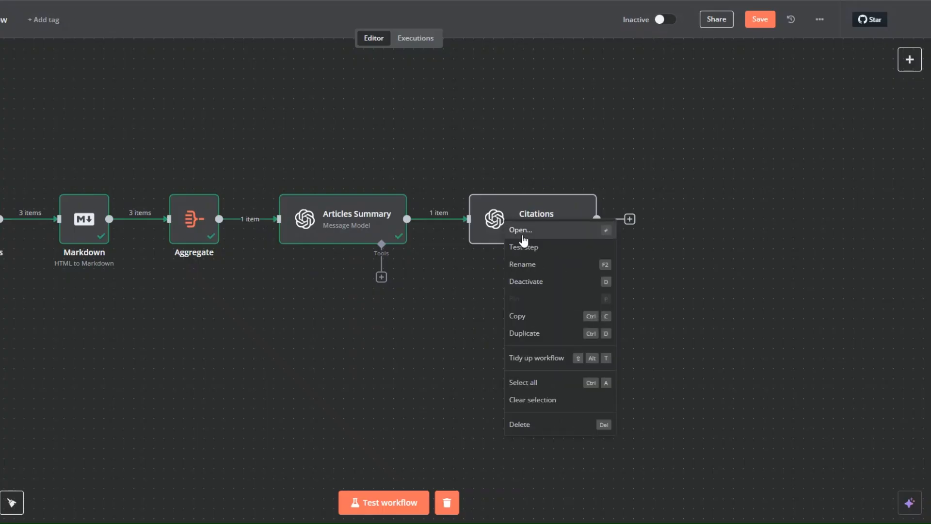
click(522, 231)
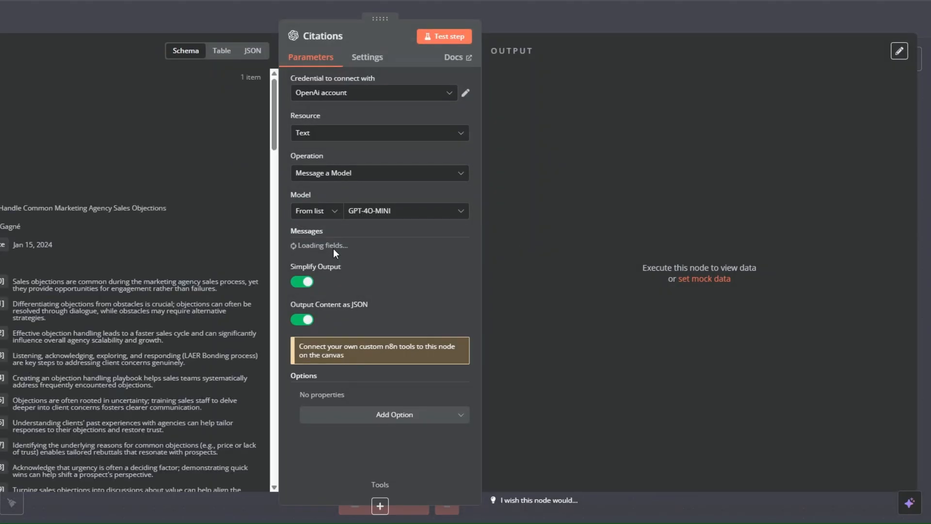
click(457, 305)
drag(259, 105, 72, 94)
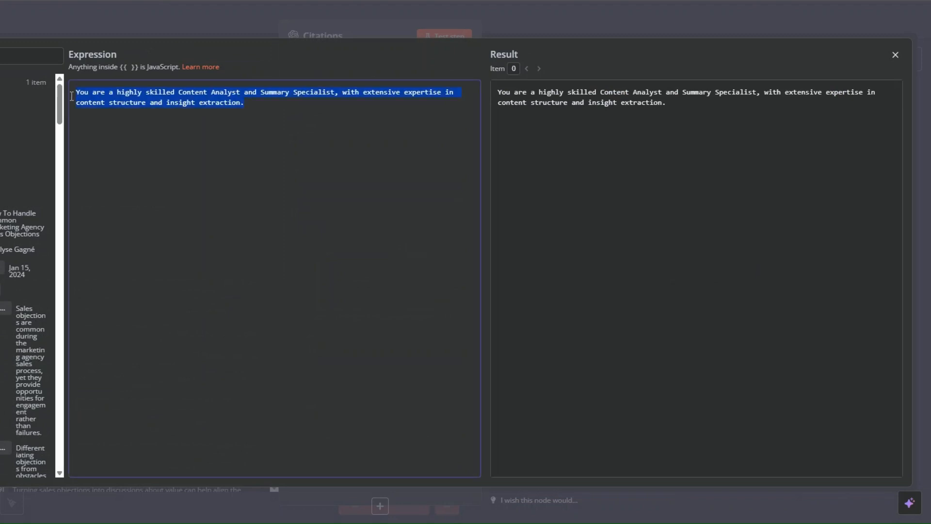
key(BackSpace)
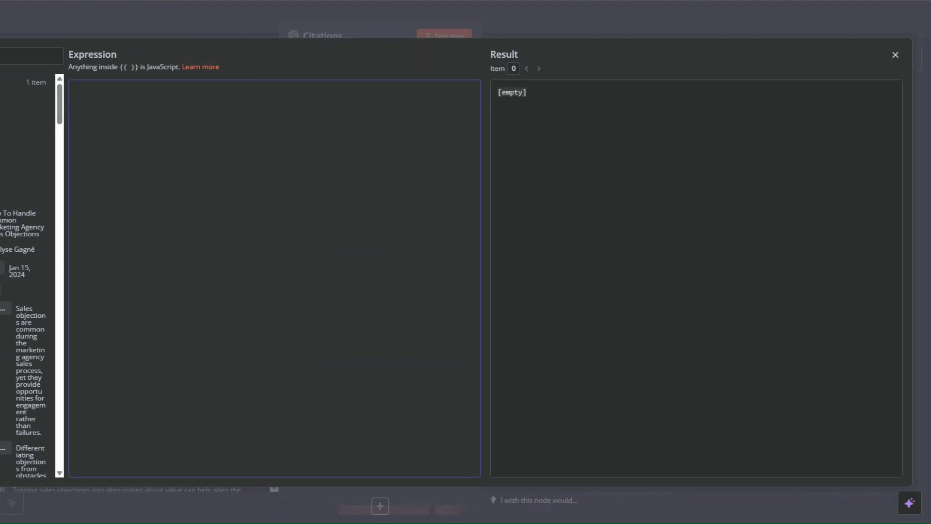
text(You are an intelligent research assistant.)
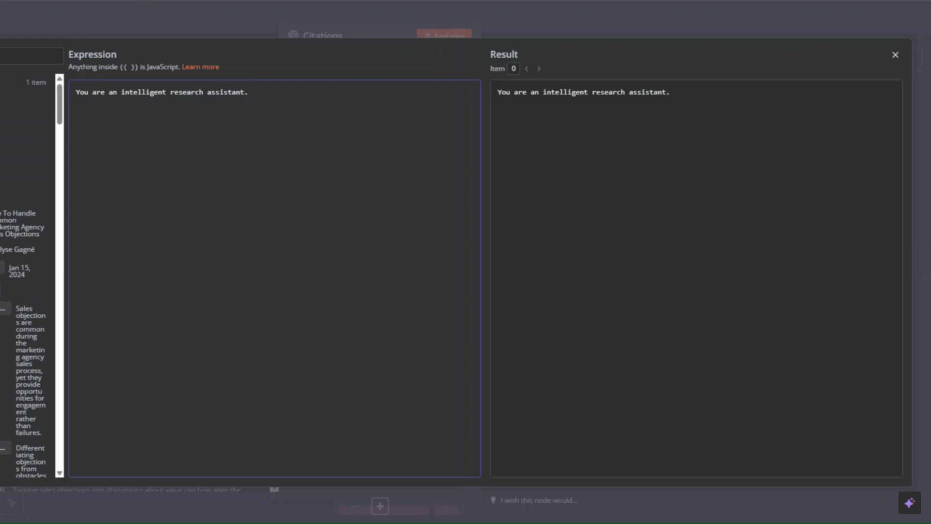
key(Escape)
Step: Change the Citations node's name to "Find Citations"
click(345, 37)
click(360, 32)
text(Find Citations)
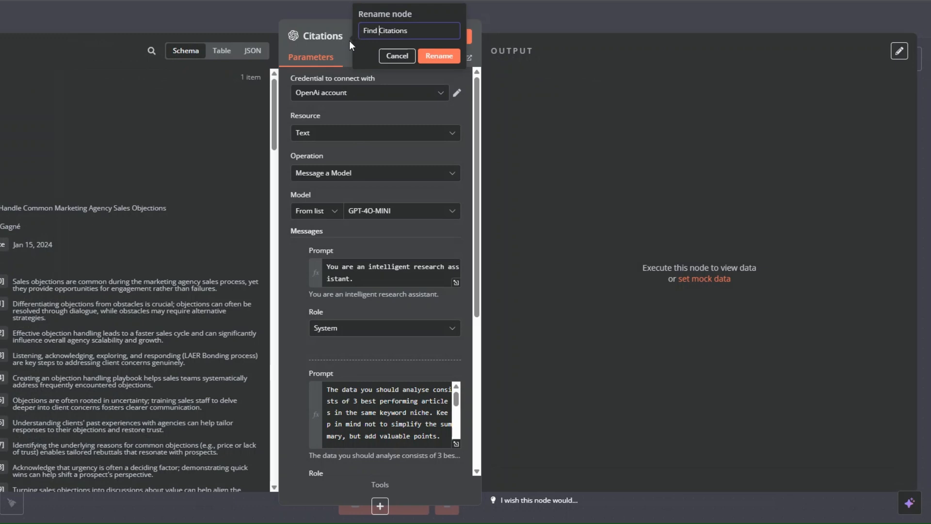
click(435, 57)
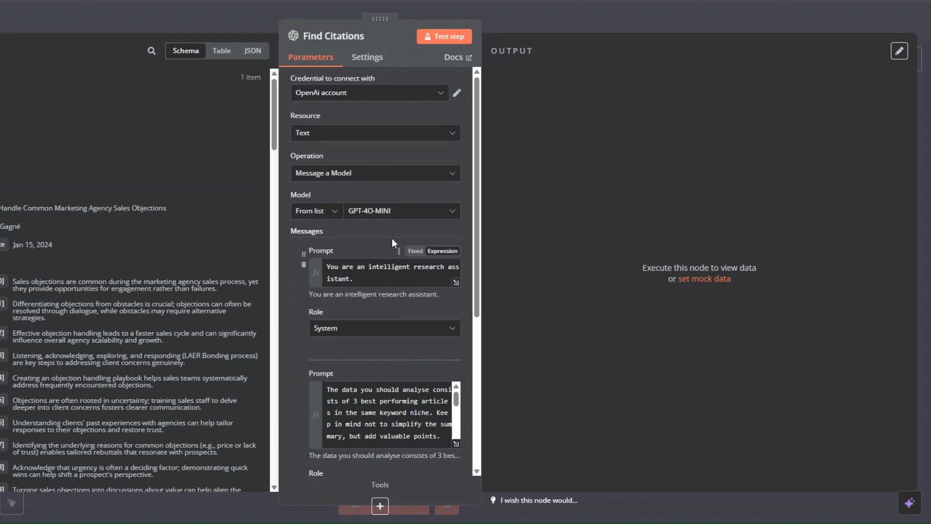
Step: Replace the User prompt with a request for ten statistics, citations, or educational resources about the form's "What is your topic?" answer, providing only citations or links
scroll(434, 272, down, 3)
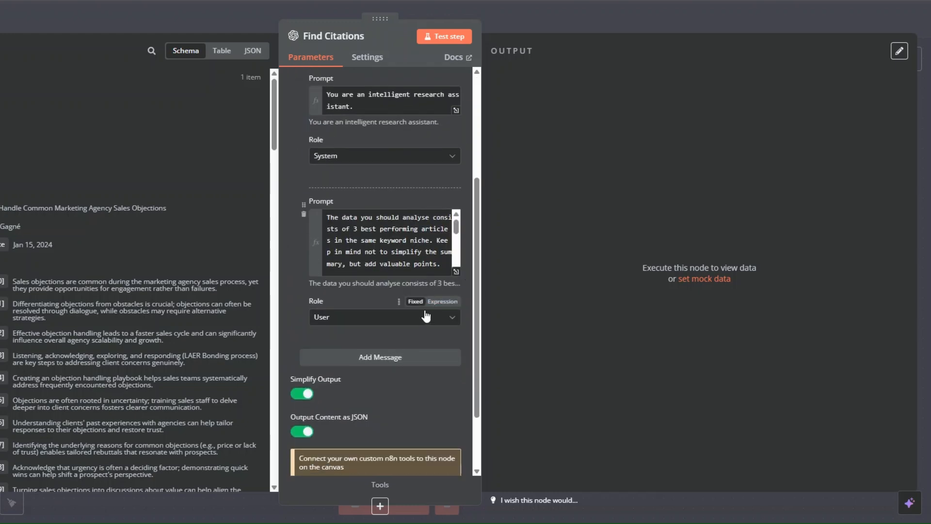
click(457, 272)
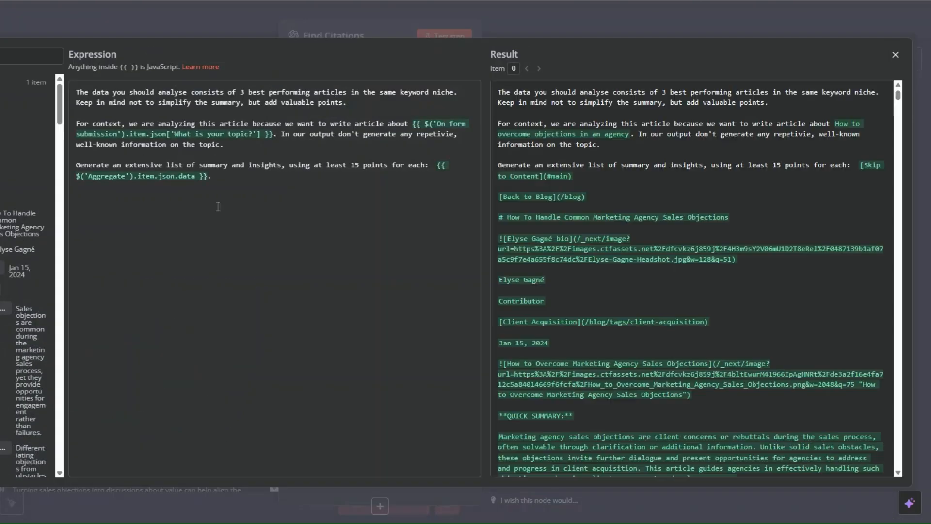
drag(230, 179, 71, 95)
text(Find ten statistics, citations, or educational resources about {{ $('On form submission').item.json['What is your topic?'] }}.  For each source, provide only the citation or link. No explanations, summaries, or extra text.)
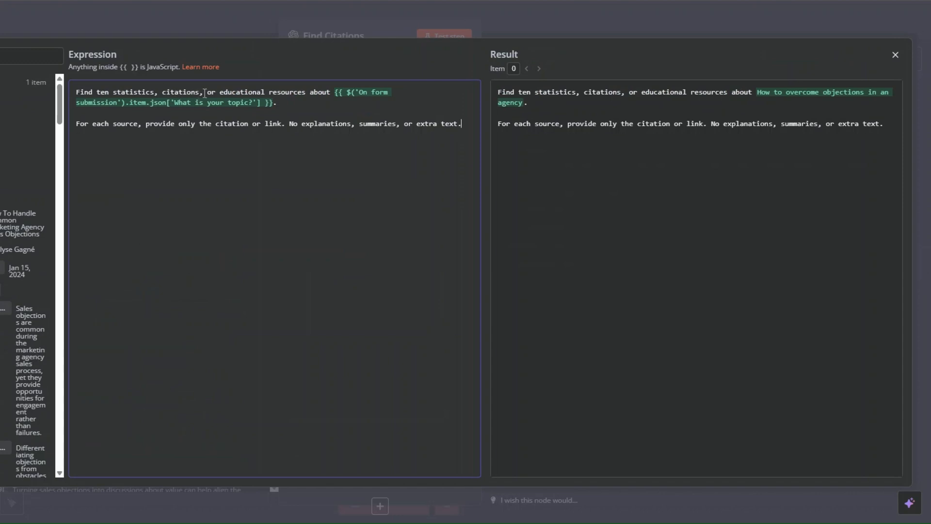
click(286, 103)
key(Escape)
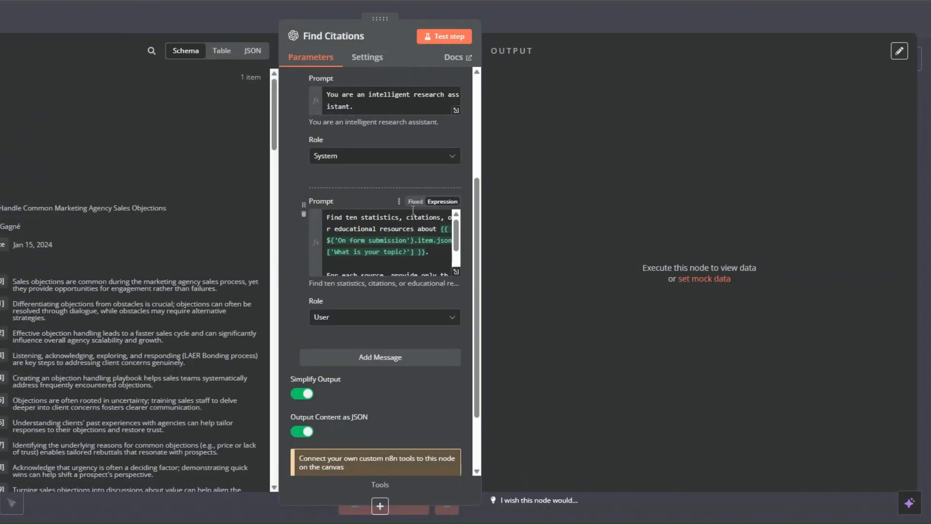
Step: Test the Find Citations node and examine the returned citations before returning to the canvas
click(449, 36)
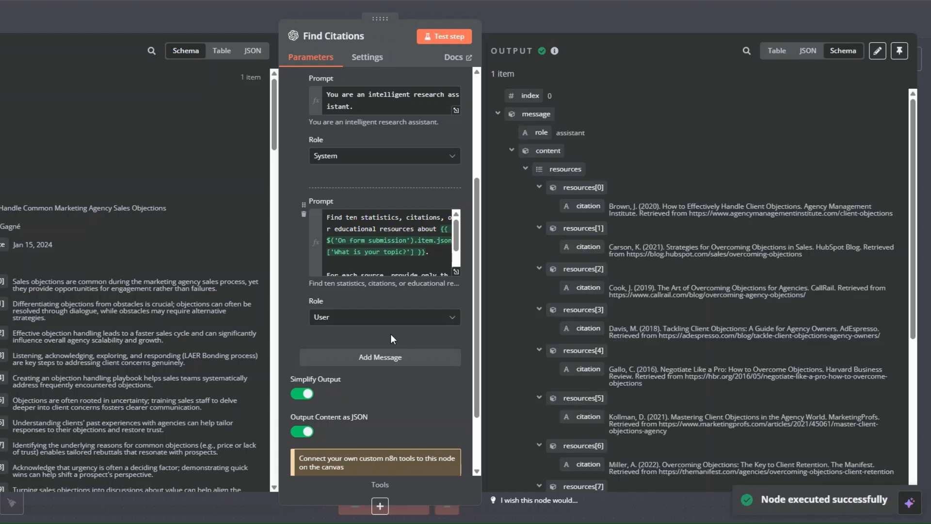
scroll(553, 173, down, 5)
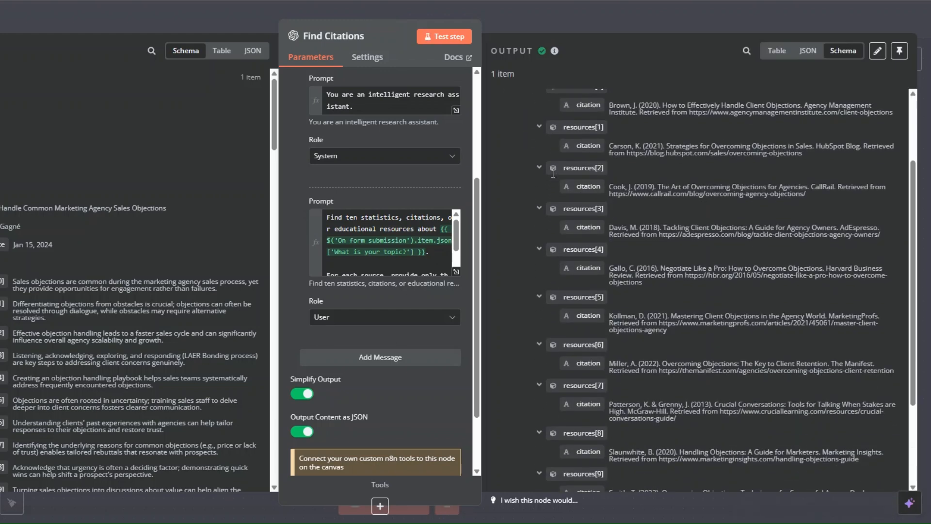
scroll(553, 174, up, 5)
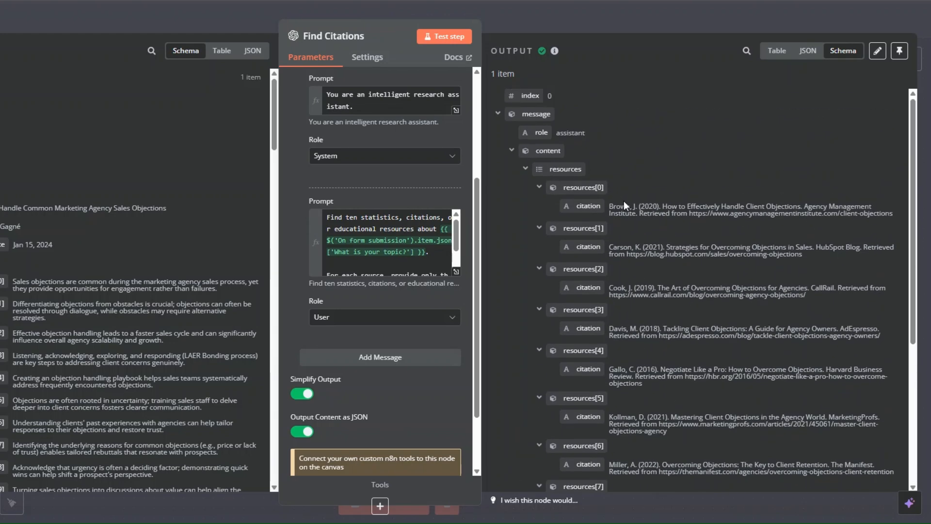
scroll(624, 202, down, 4)
scroll(623, 201, down, 1)
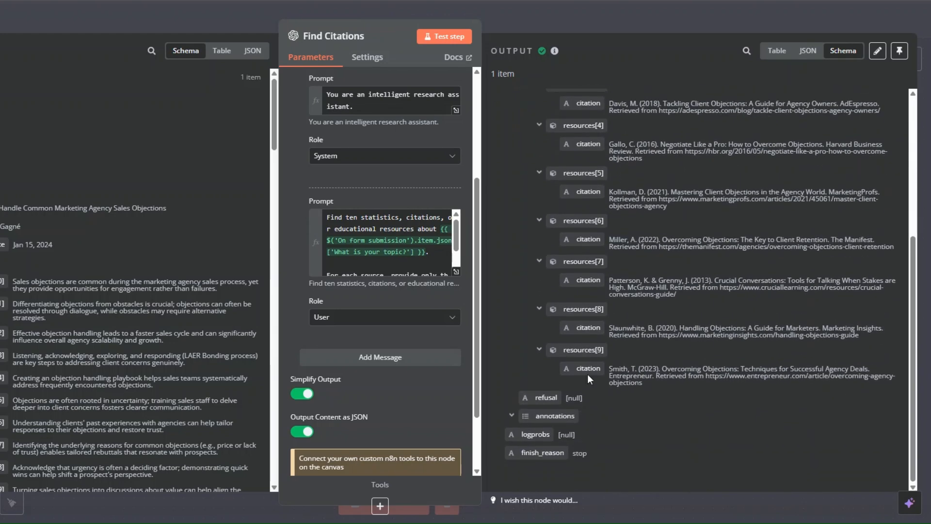
scroll(621, 362, up, 5)
drag(610, 207, 801, 220)
click(521, 230)
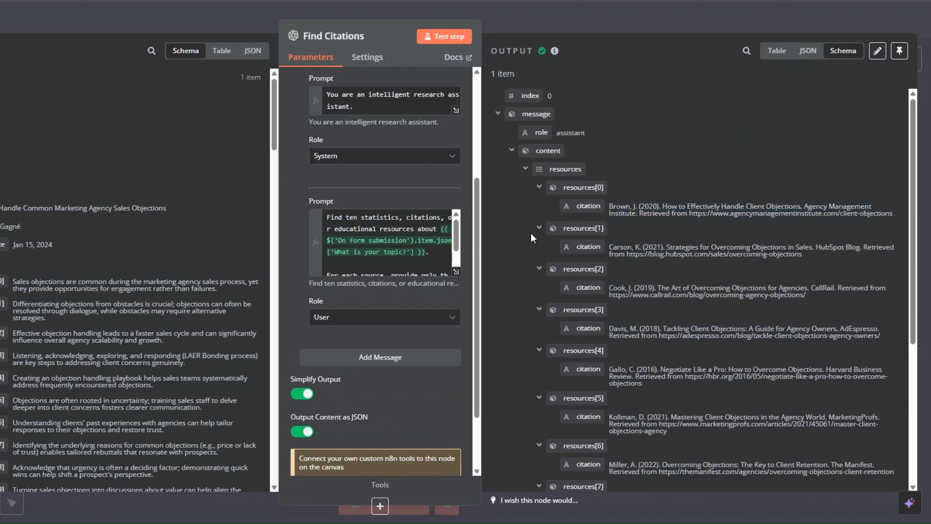
key(Escape)
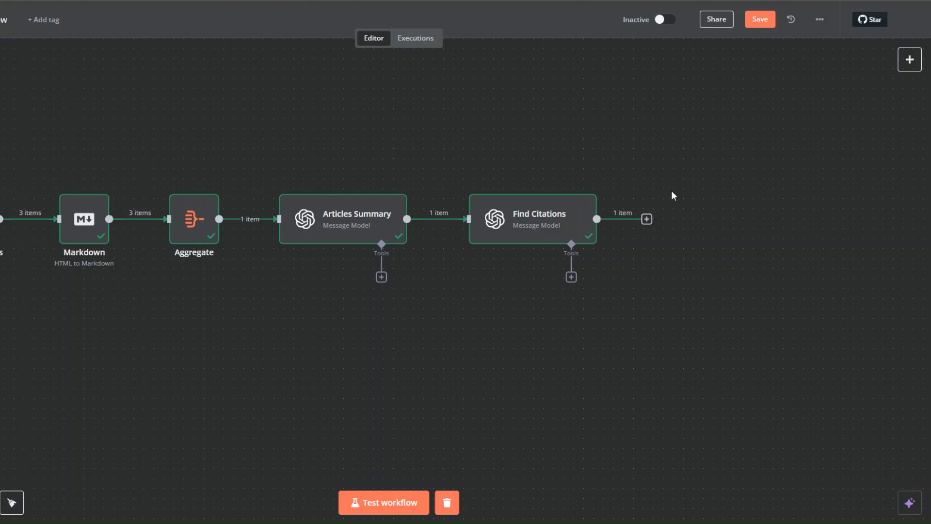
Step: Duplicate the Find Citations node, place the copy after it, and connect Find Citations' output to the copy
right_click(564, 234)
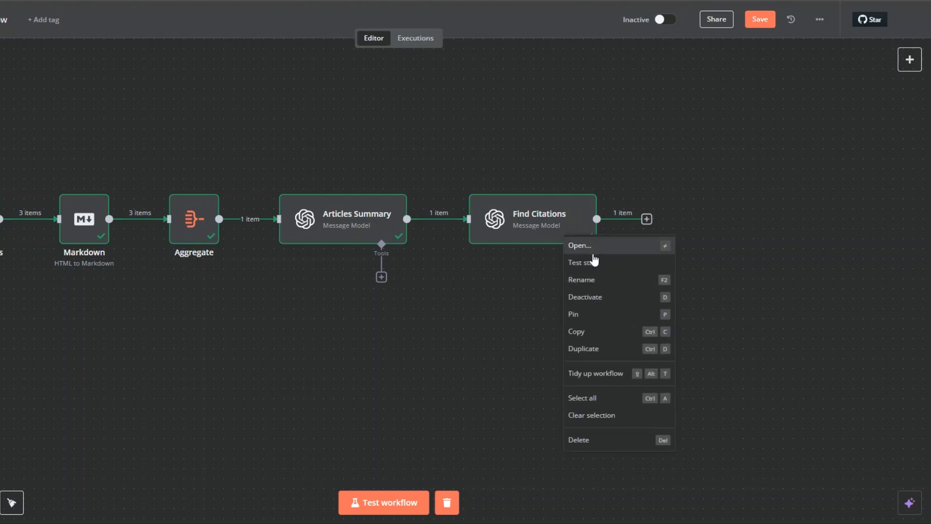
click(585, 349)
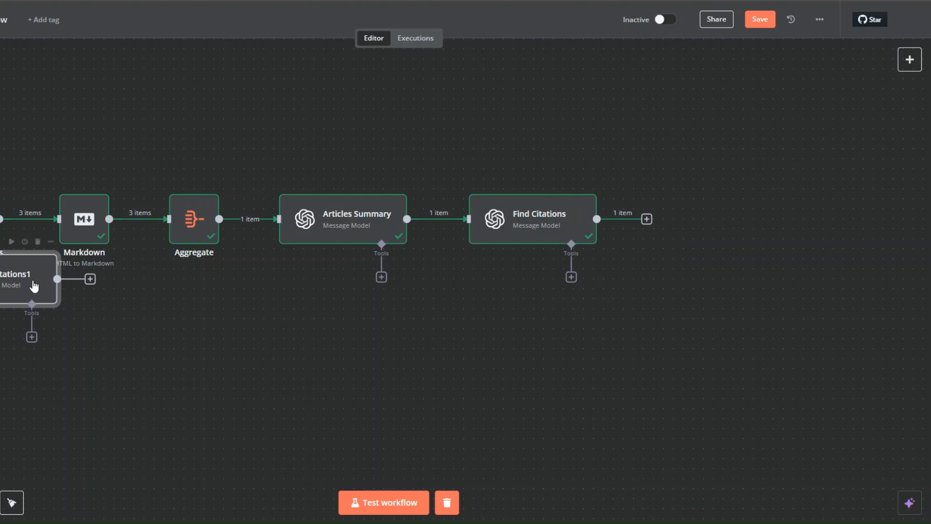
drag(662, 281, 752, 220)
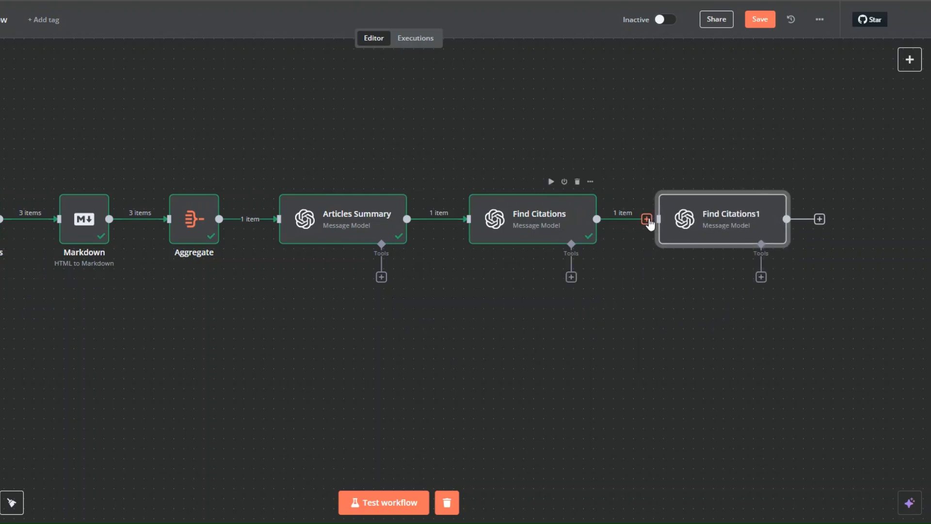
drag(647, 219, 676, 220)
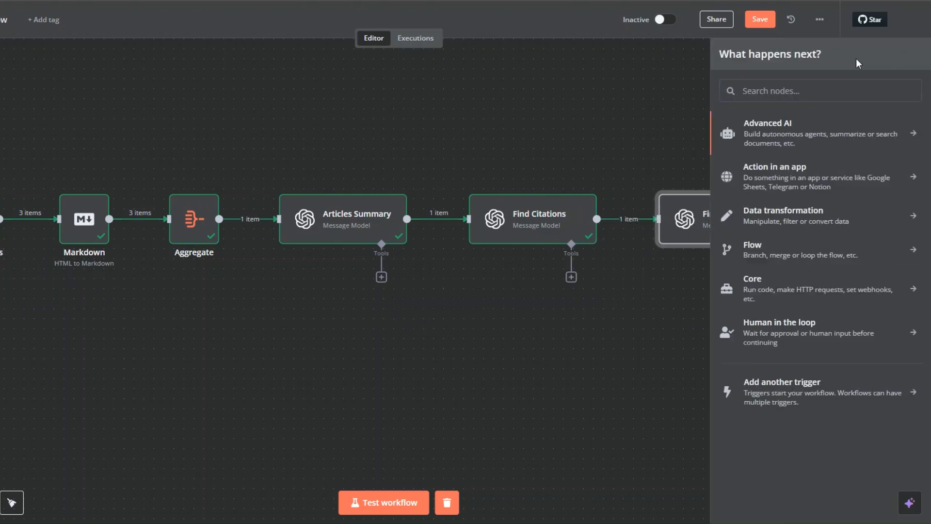
click(673, 95)
Step: Rename the duplicated Find Citations1 node to "Blog Post Outline"
drag(628, 274, 179, 269)
right_click(220, 221)
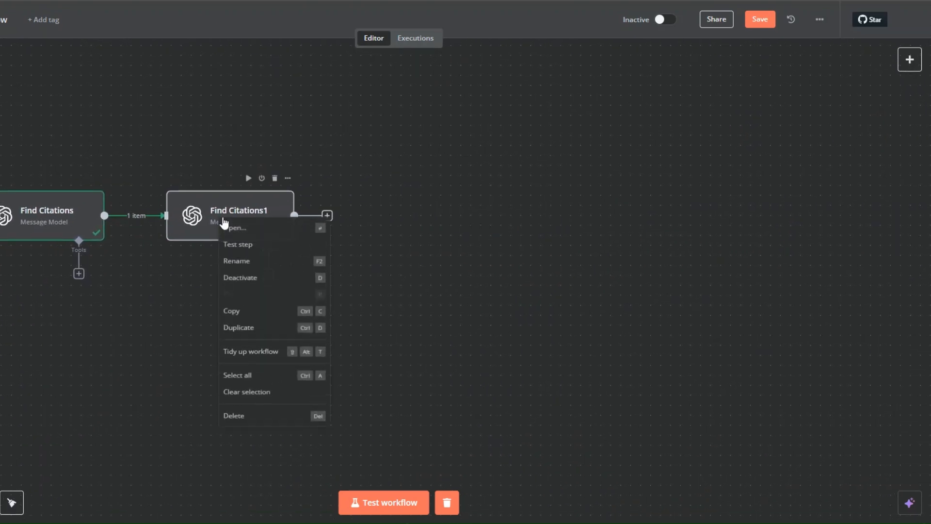
click(238, 262)
text(B)
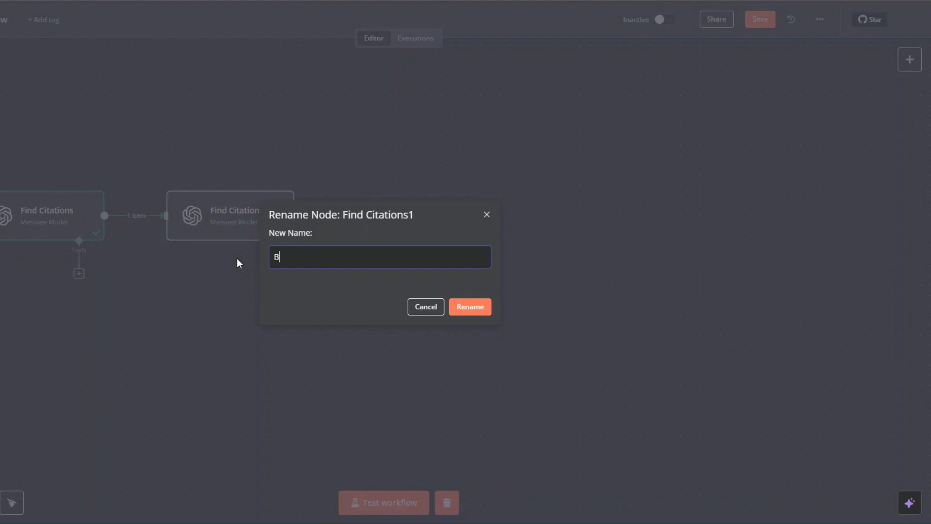
text(log Post Outline)
click(459, 304)
Step: Replace the Blog Post Outline node's User prompt with Markdown outline instructions using the form topic, Articles Summary's summary, and the citations from $json.message.content
right_click(249, 221)
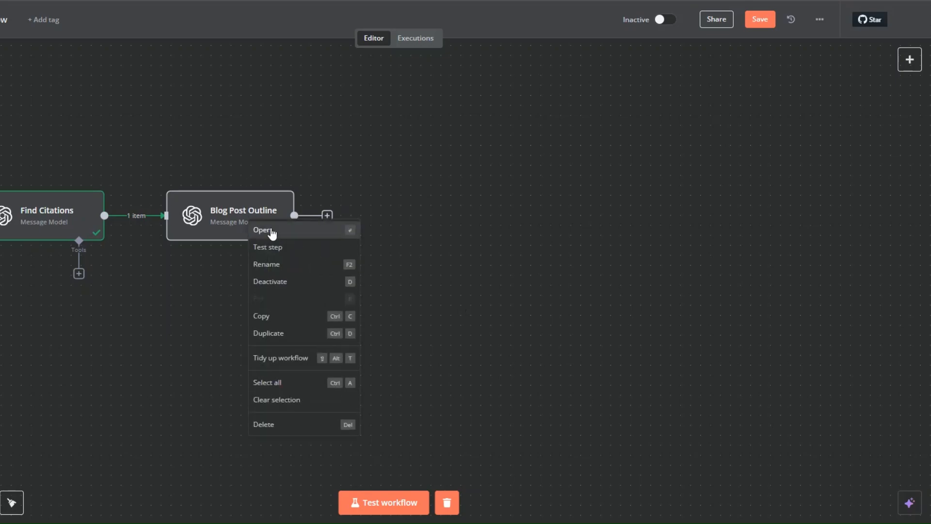
click(271, 230)
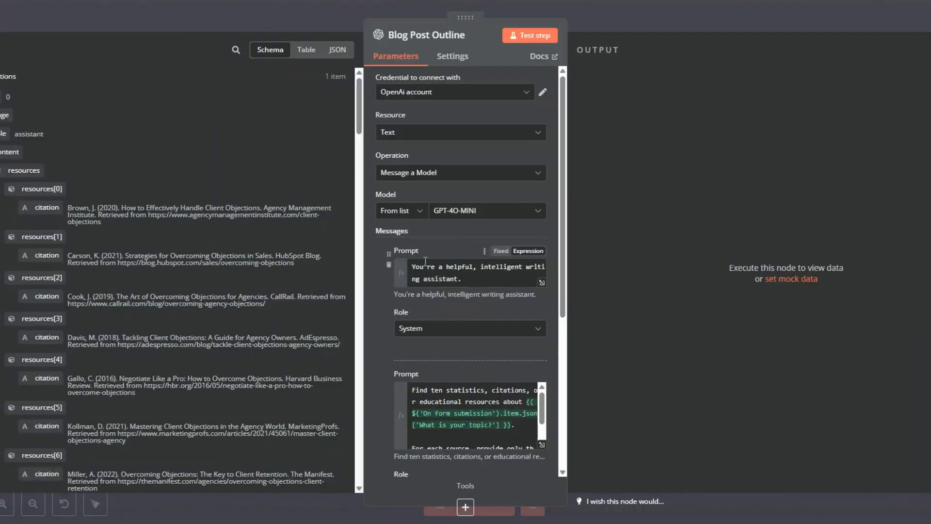
click(473, 286)
scroll(461, 216, down, 2)
scroll(461, 214, down, 2)
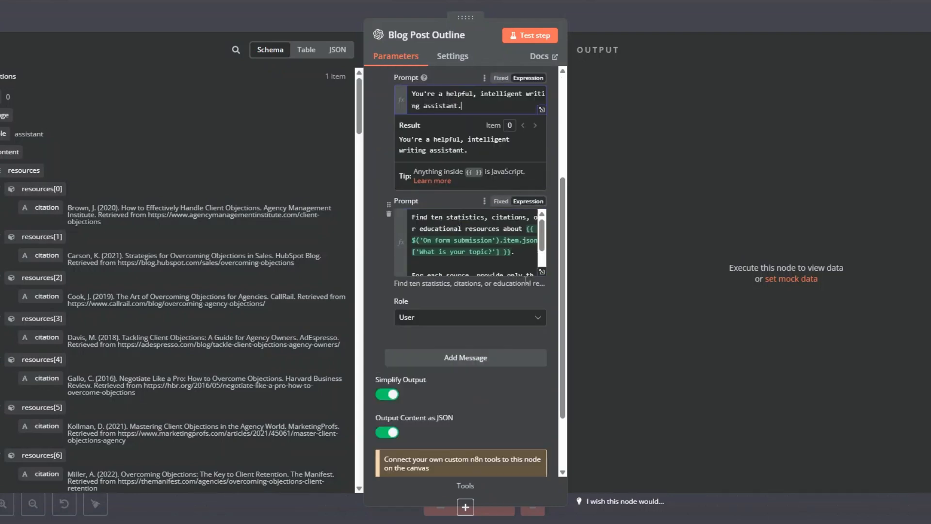
click(543, 271)
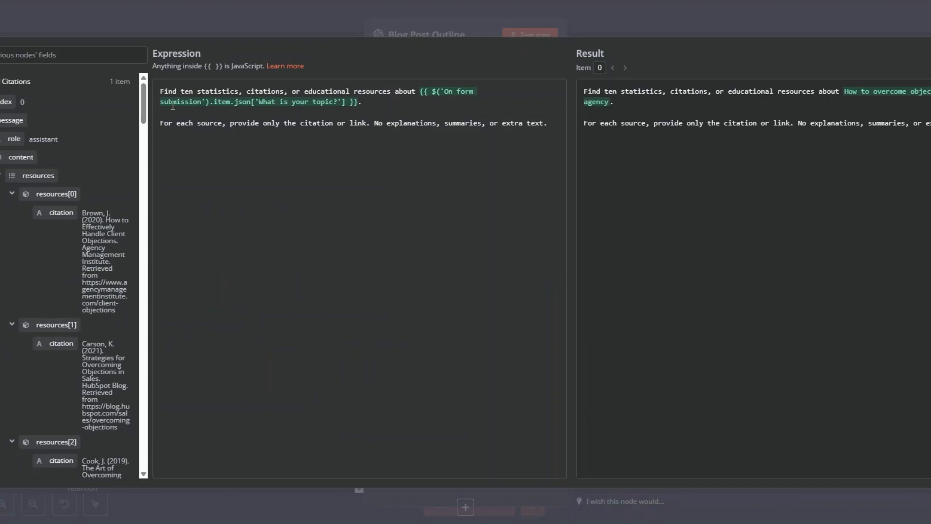
triple_click(162, 91)
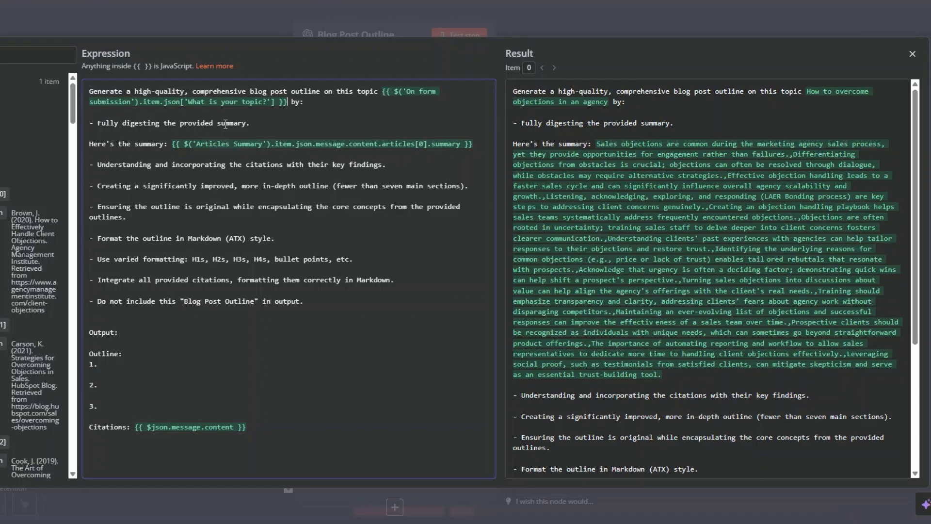
Step: Check the previous nodes' fields against the outline prompt and change its limit to fewer than ten main sections
scroll(77, 199, down, 10)
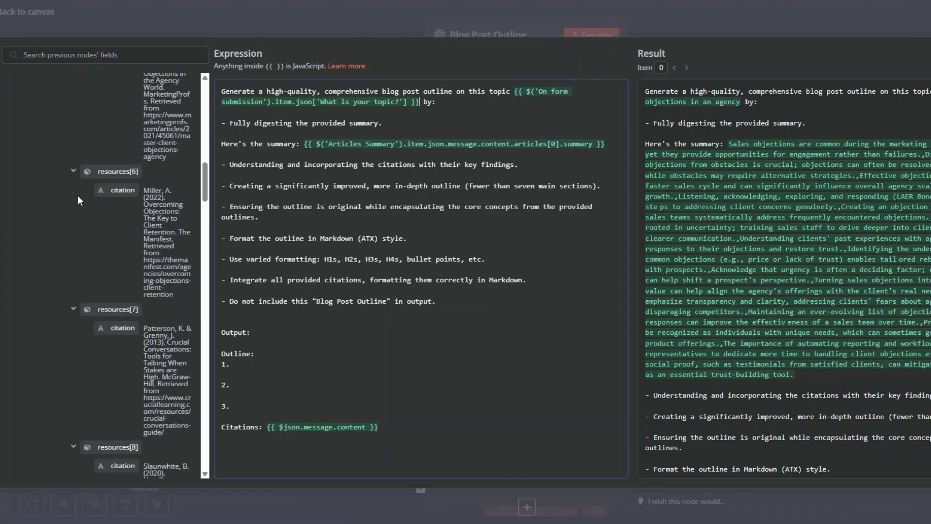
scroll(77, 196, down, 10)
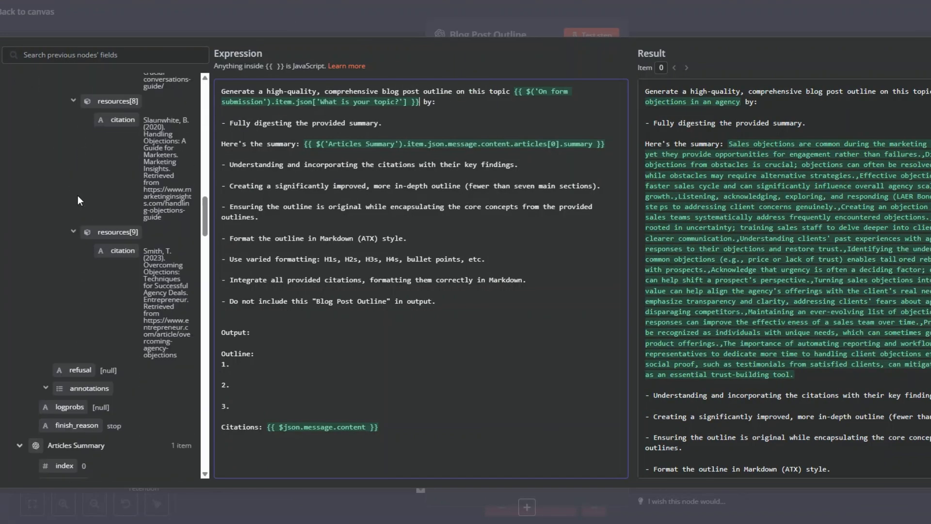
drag(207, 226, 264, 225)
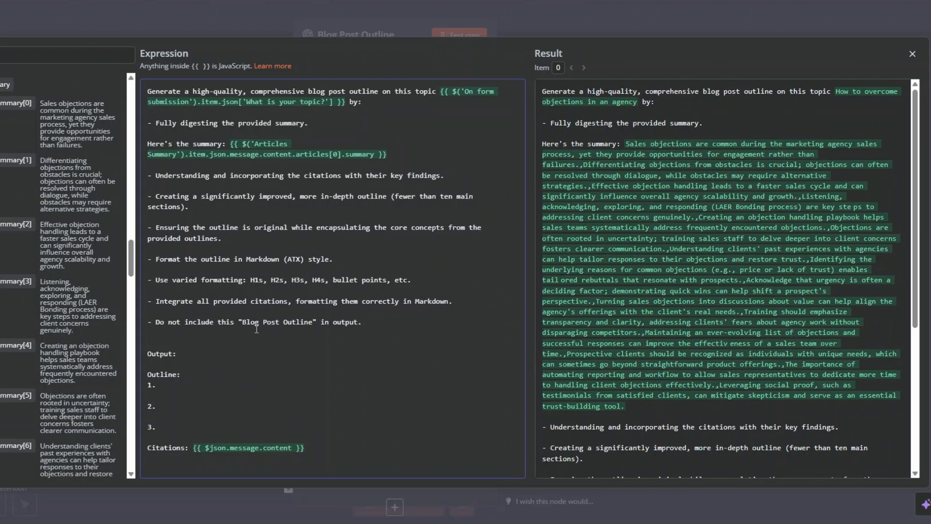
click(367, 323)
click(314, 398)
key(Escape)
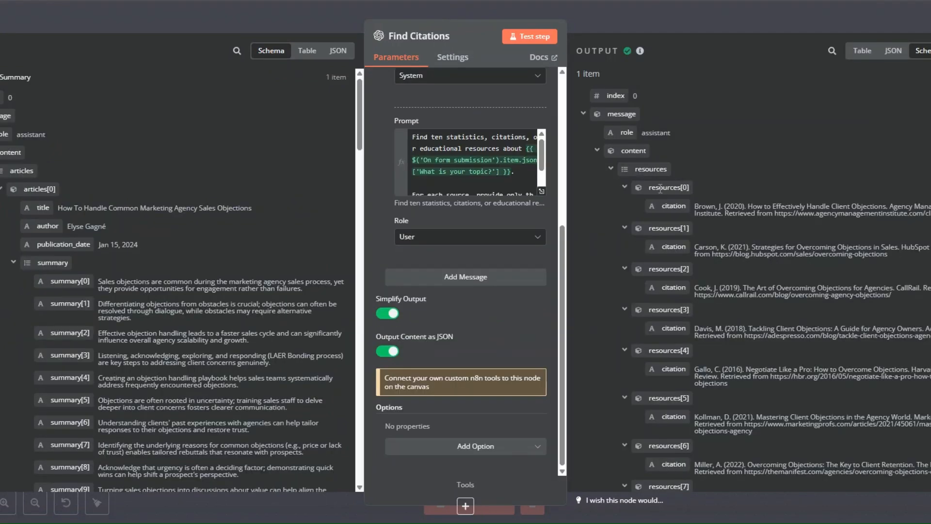
Step: Turn off Output Content as JSON in the Find Citations node and test the node again
click(381, 353)
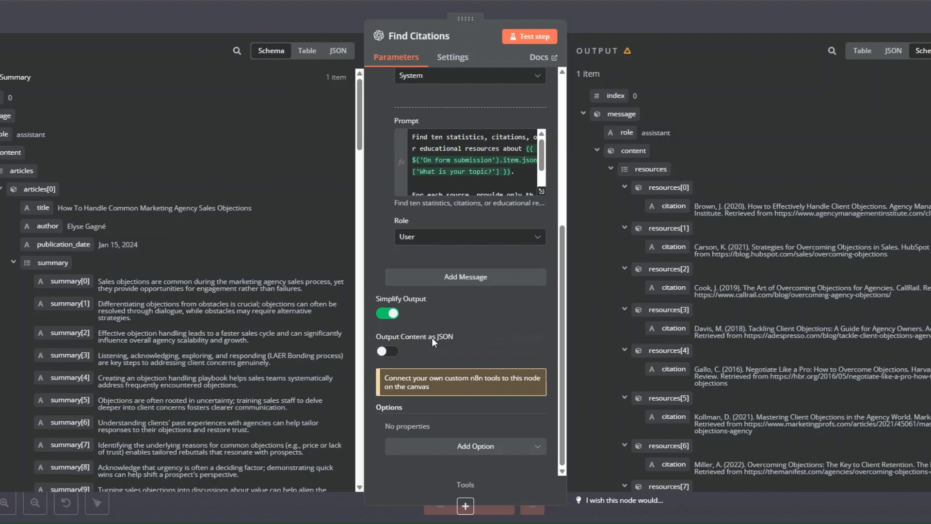
click(543, 42)
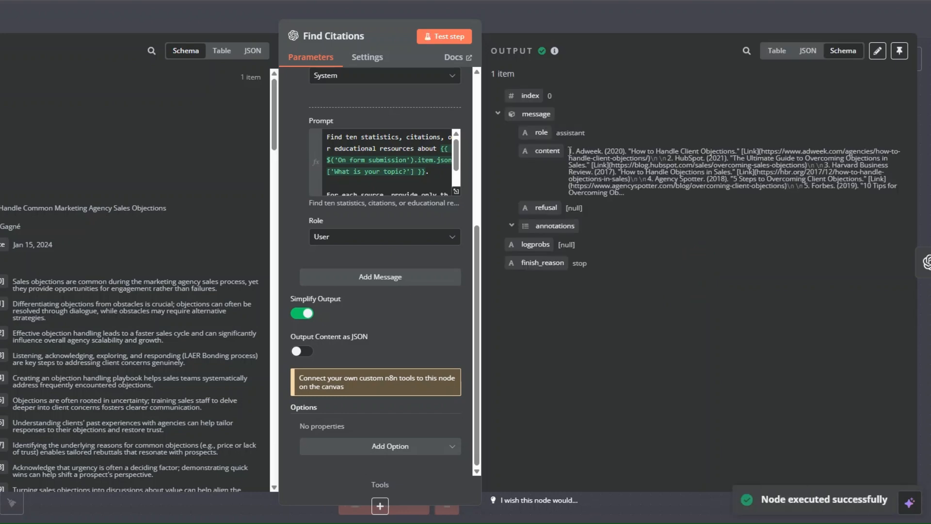
Step: Examine how the citations resolve in the result preview of the Blog Post Outline node's User prompt
click(919, 262)
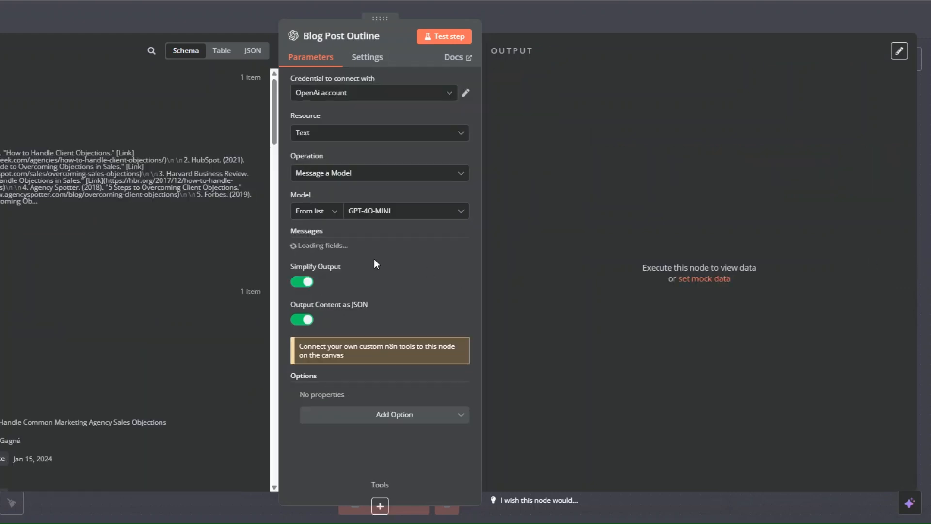
scroll(440, 424, down, 2)
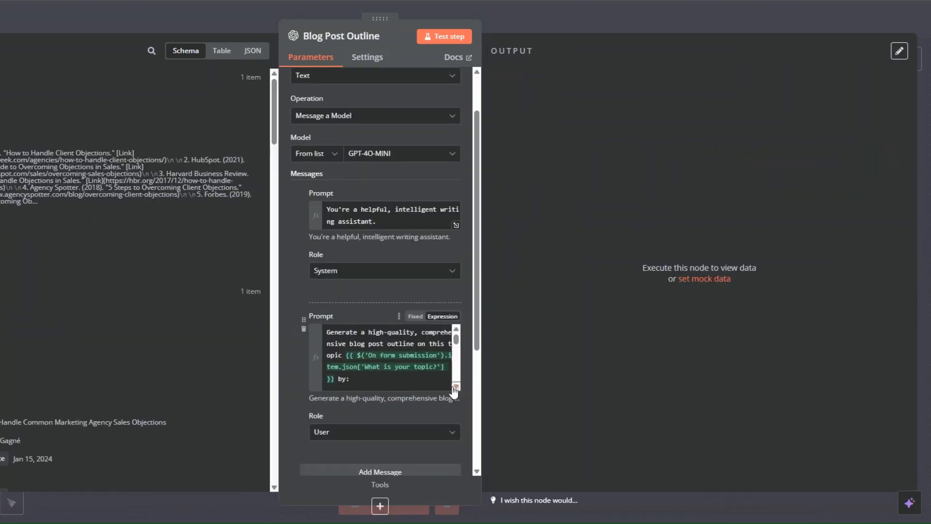
click(456, 386)
scroll(660, 316, down, 10)
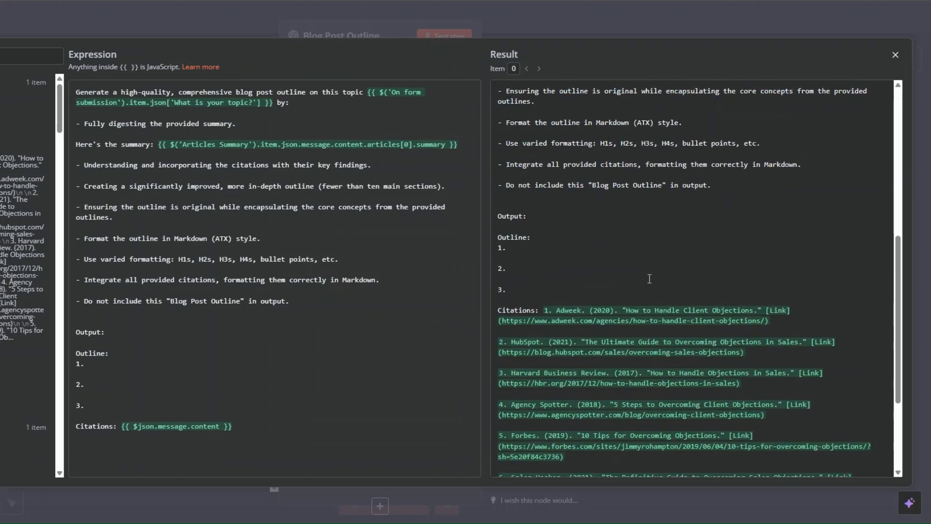
key(Escape)
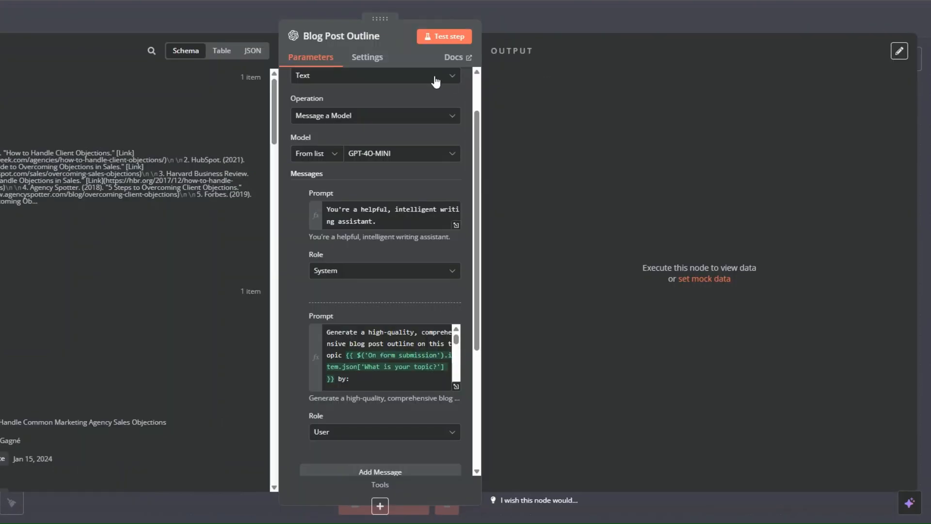
Step: Turn off Output Content as JSON in the Blog Post Outline node and test the node
click(450, 37)
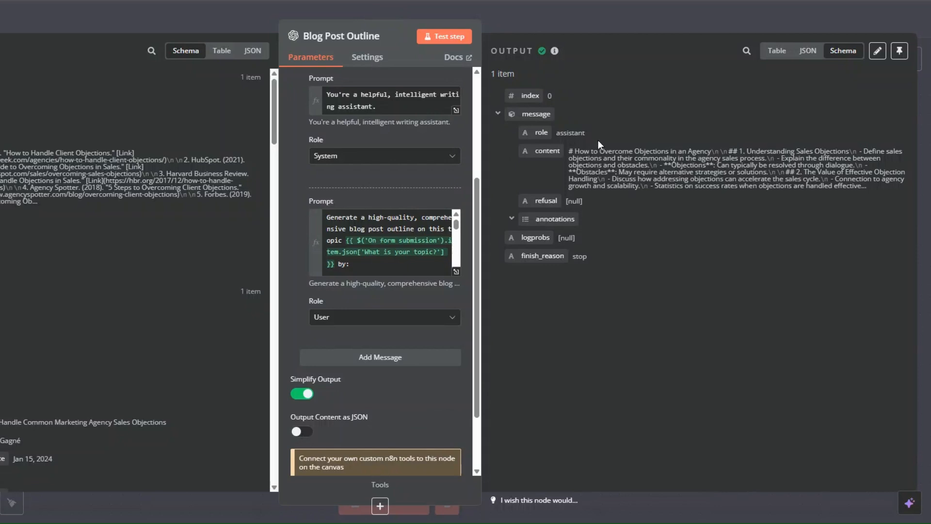
scroll(354, 359, down, 2)
scroll(340, 291, up, 6)
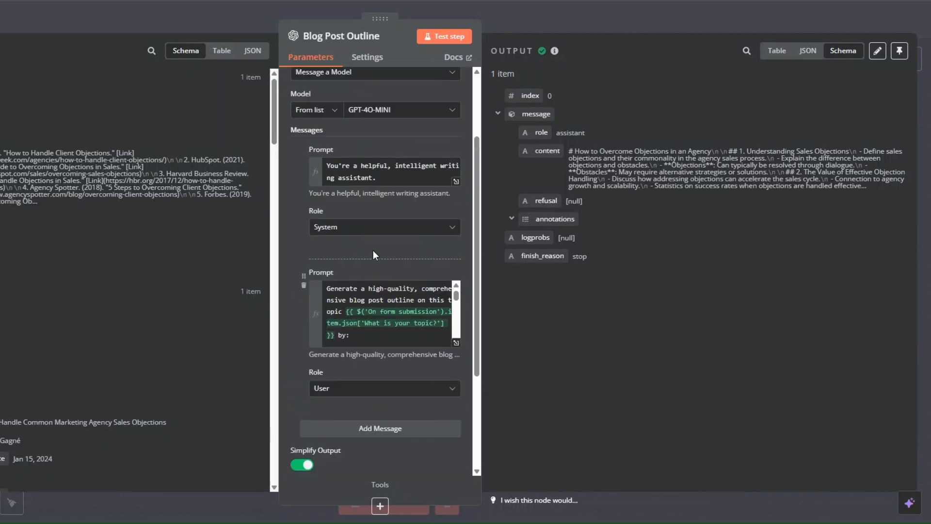
Step: Review the generated outline and its citations in table view, then return to the canvas and save the workflow
click(778, 51)
click(778, 53)
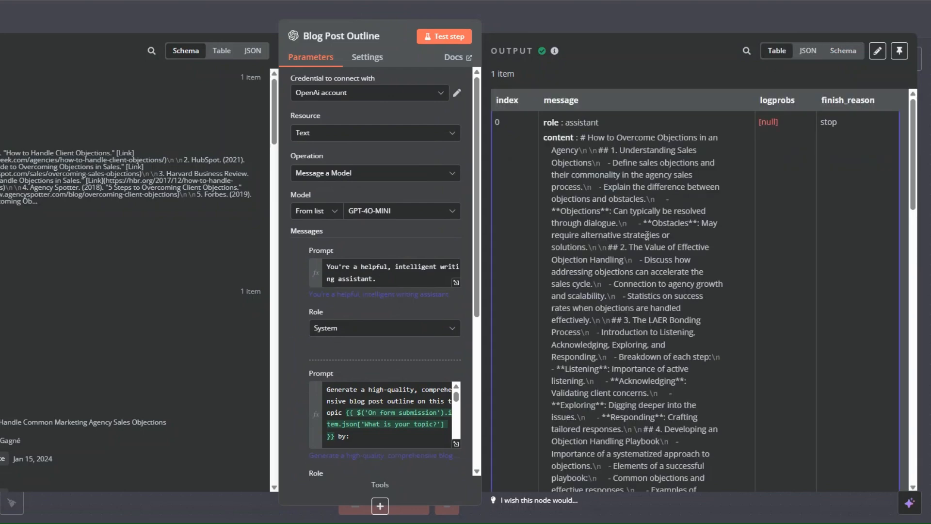
scroll(639, 221, down, 15)
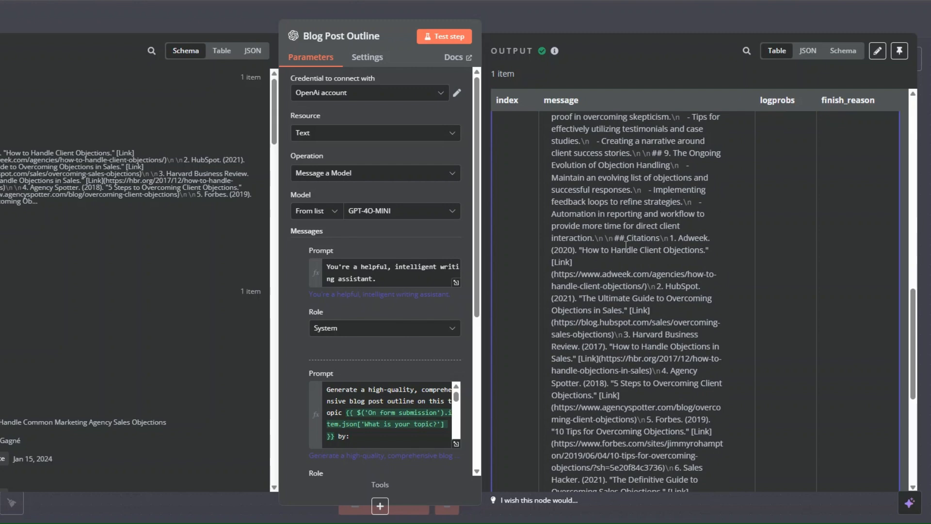
drag(617, 235, 675, 349)
click(675, 349)
scroll(651, 297, up, 10)
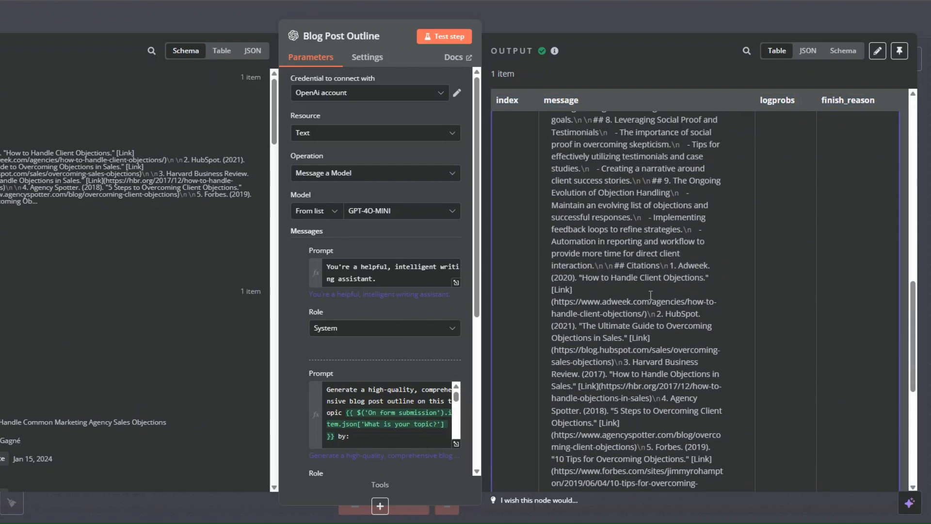
scroll(651, 296, up, 3)
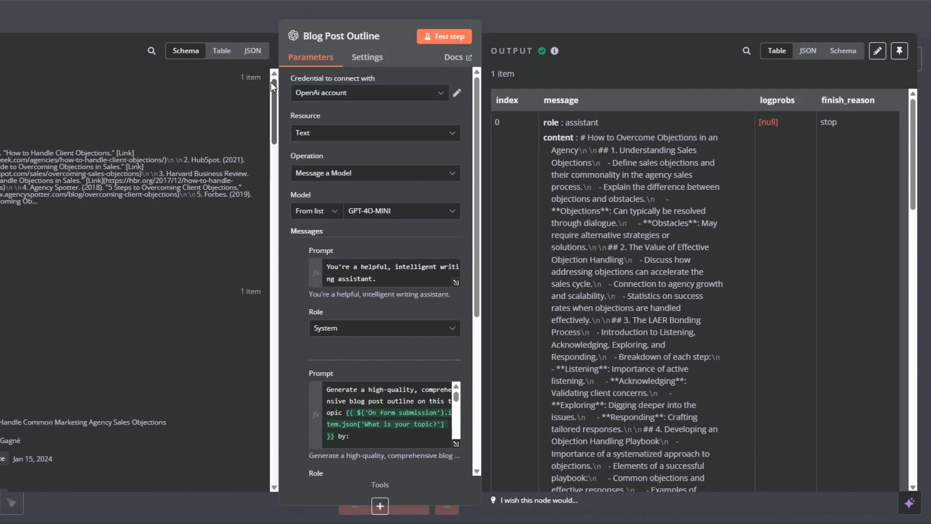
key(Escape)
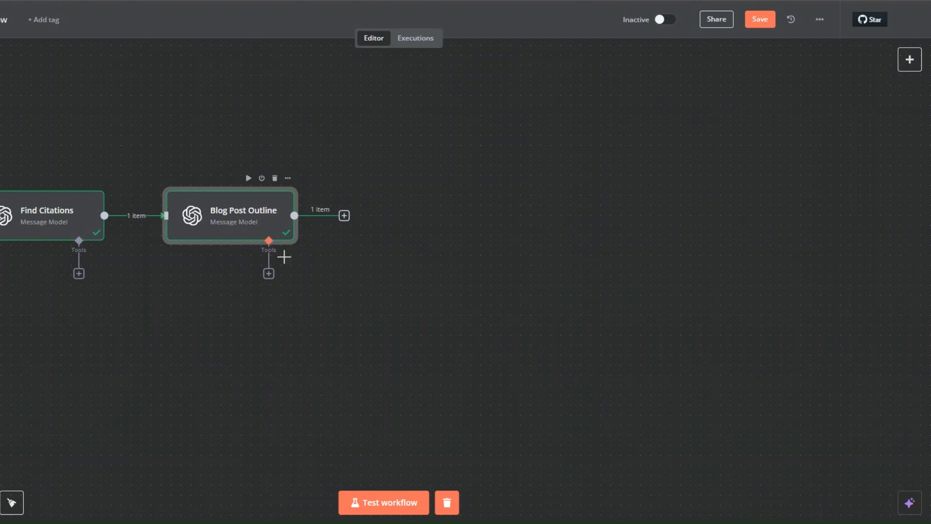
key(ctrl+s)
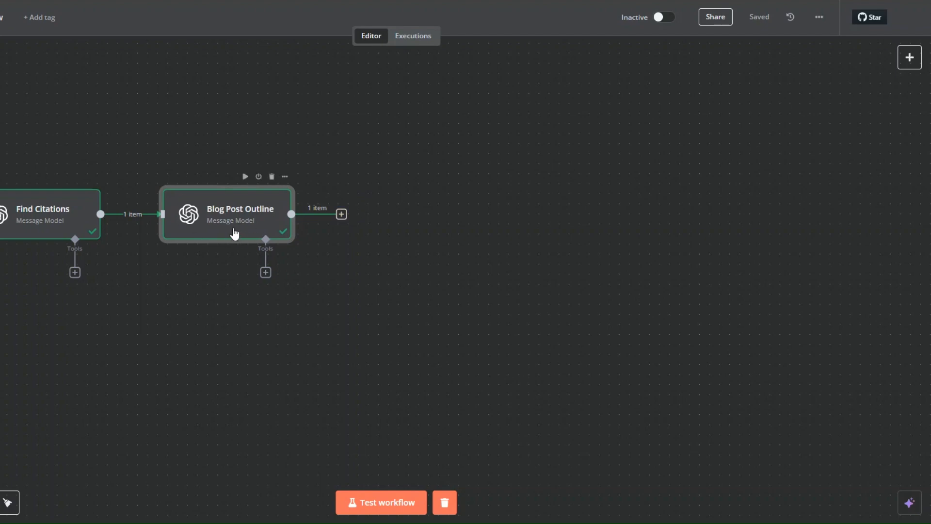
Step: Add an AI Agent node after Blog Post Outline and place it in line with the other nodes
click(341, 215)
text(ai)
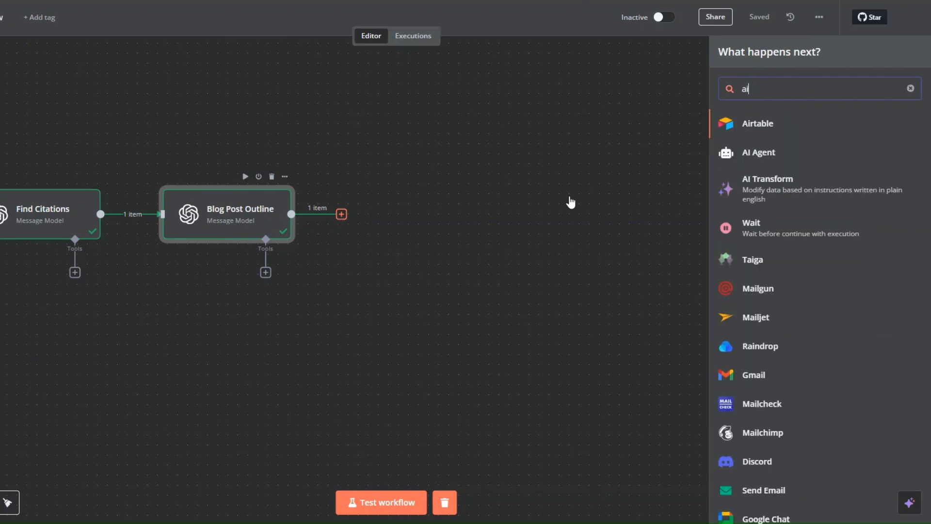
key(Down)
key(Return)
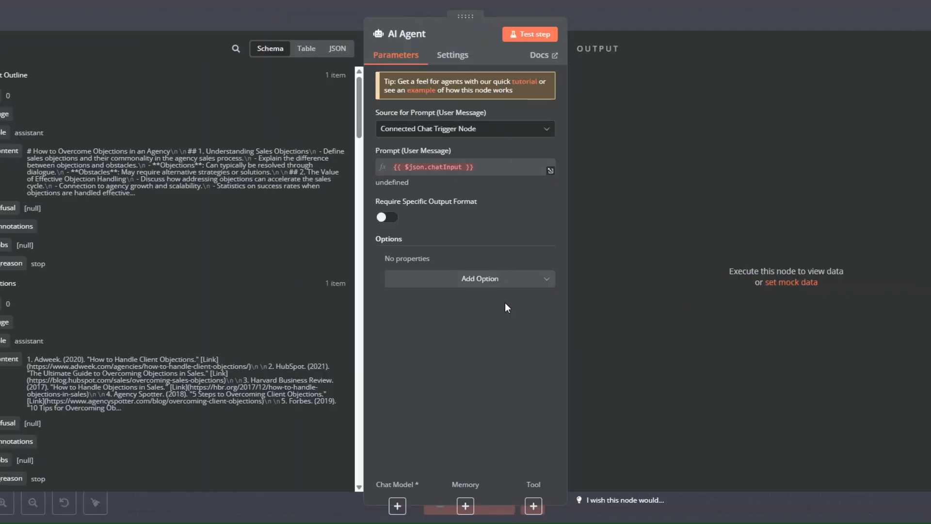
key(Escape)
drag(387, 250, 518, 224)
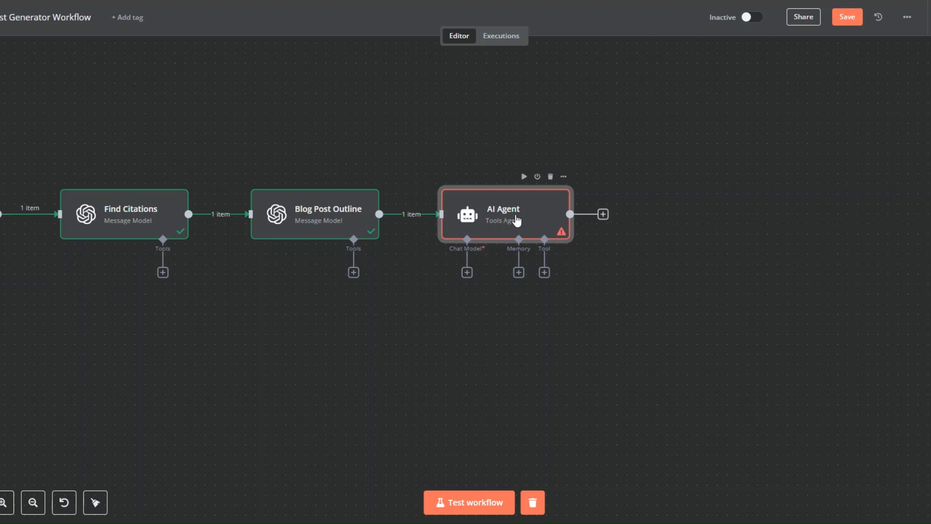
Step: Attach an OpenAI Chat Model using gpt-4o-mini to the AI Agent and return to the canvas
click(467, 272)
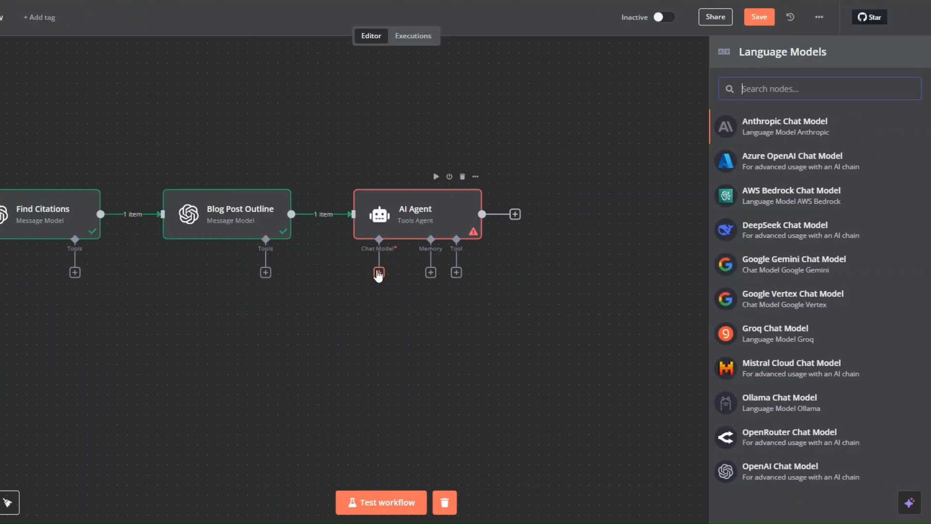
click(782, 468)
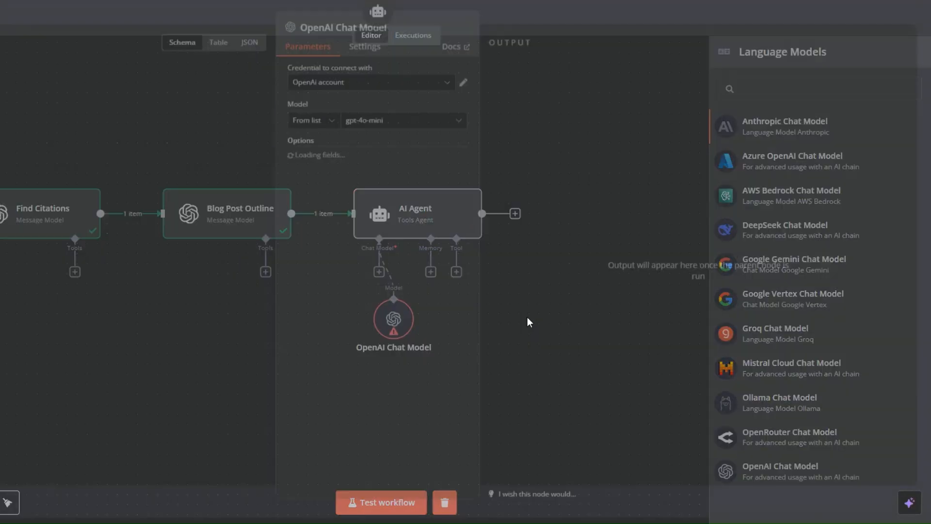
key(Escape)
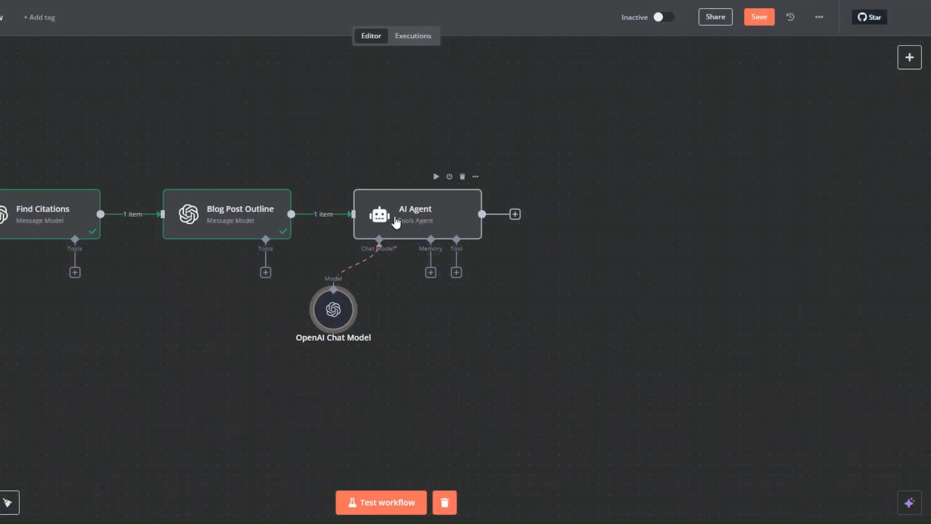
Step: Rename the AI Agent node to "Writing AI Agent"
right_click(403, 219)
click(403, 218)
right_click(403, 218)
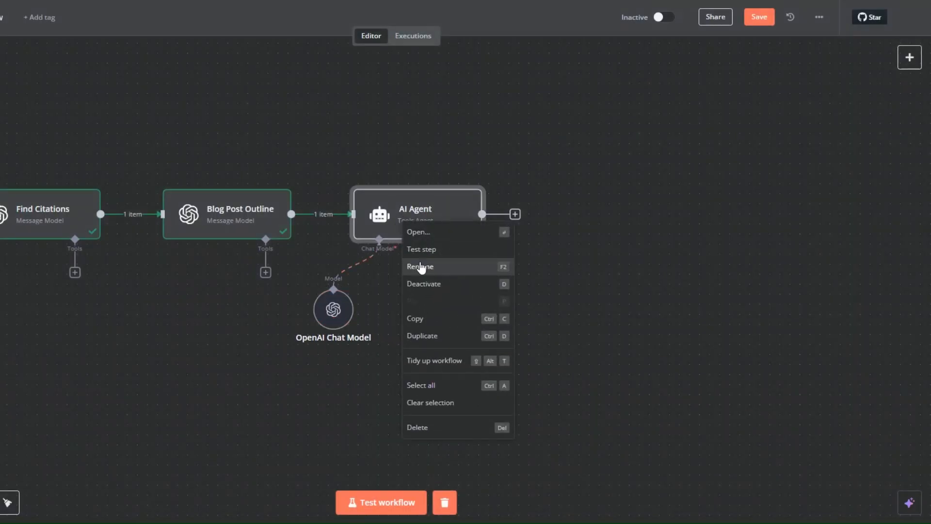
click(420, 265)
text(Writing AI Agent)
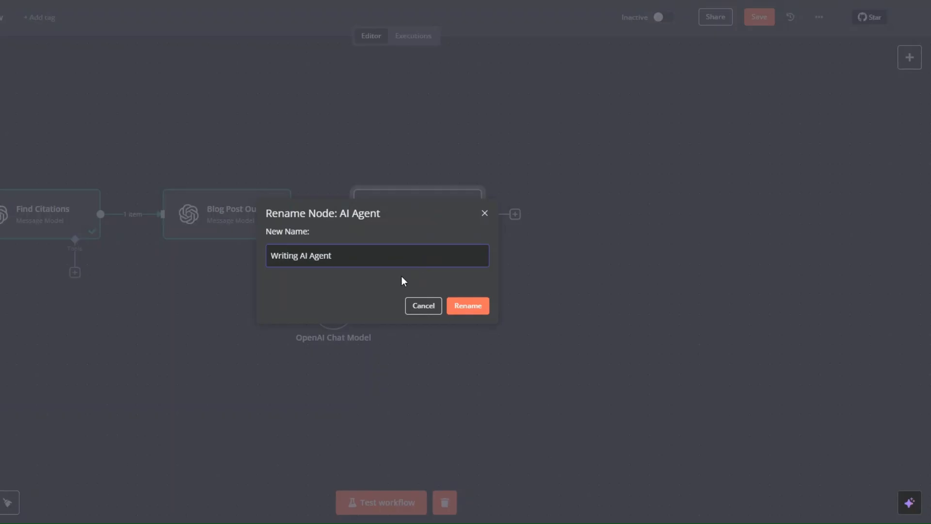
click(467, 306)
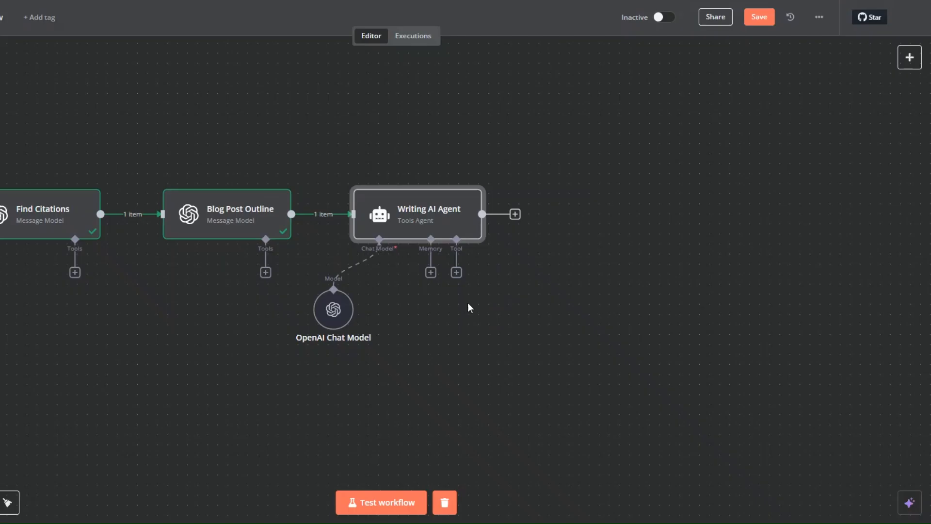
Step: Open the Writing AI Agent node, set its prompt source to "Define below", and make the user message an expression
right_click(421, 225)
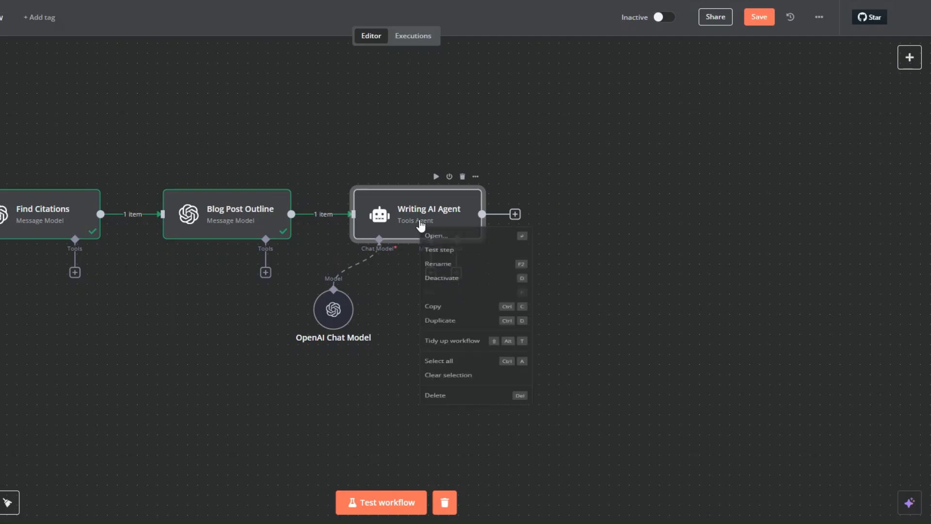
click(447, 243)
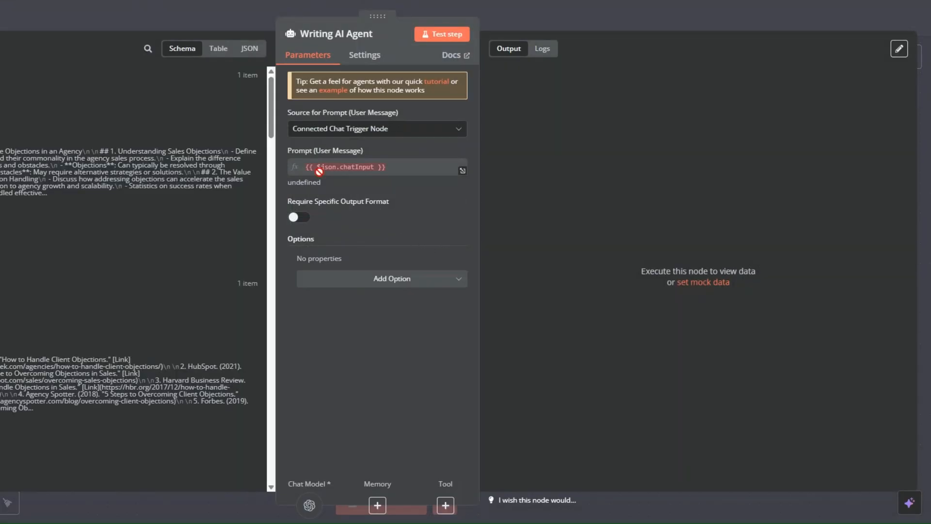
click(322, 132)
click(323, 204)
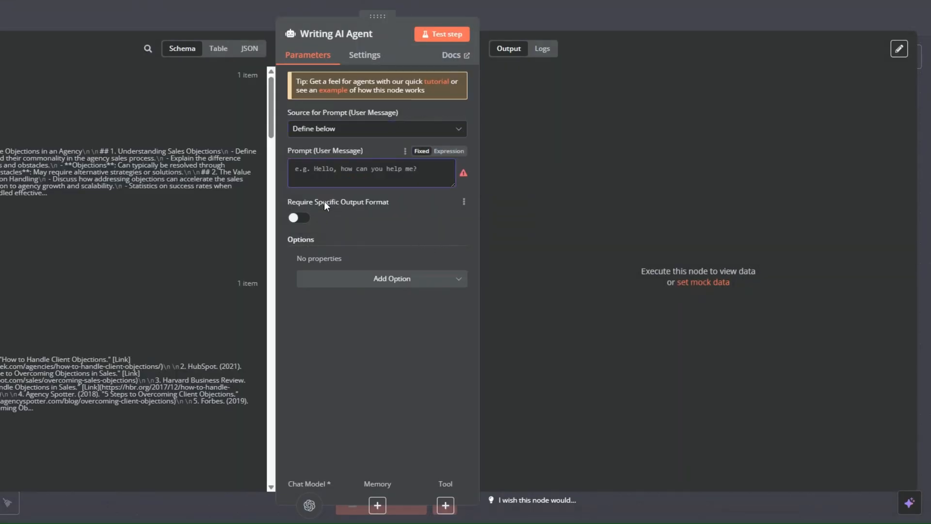
click(449, 151)
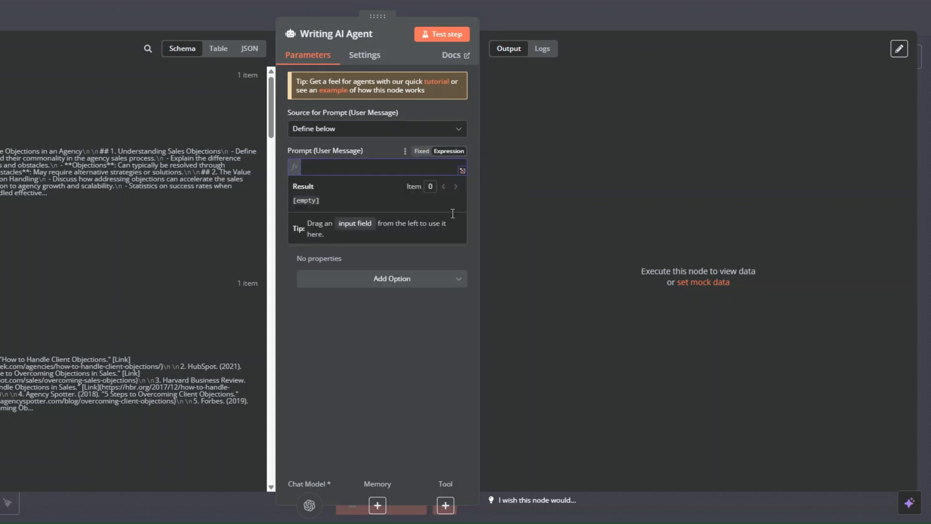
Step: Enter a user message requesting a high-quality 1500 words article from the Blog Post Outline content, with Markdown formatting rules, citations and the form topic
click(462, 171)
text(You are a helpful, intelligent content writing assistant.  Generate a high-quality 1500 words article based on the provided outline fragment.  Blog Post Outline: {{ $node["Blog Post Outline"].json.message.content }}  Rules: - Format the outline in Markdown (ATX) style.  - Use an H2 (`##`) heading for the outline title.  - Confine content strictly to the given outline, no additional or unrelated information.  - Ensure there are exactly five outlines in total.  - Do not include CTAs or introductions unless explicitly instructed.  - Incorporate provided citations using Markdown format.  - Maintain a simple, straightforward tone, no fluff.  Keyword of the wider article: {{ $('On form submission').item.json['What is your topic?'] }})
click(289, 170)
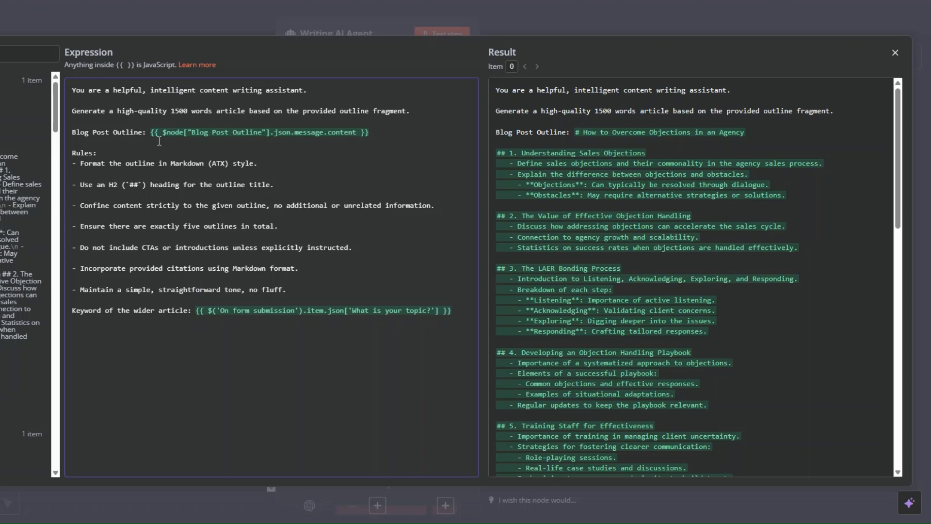
Step: Replace "Keyword" with "Topic" in the prompt line "Keyword of the wider article"
drag(101, 154, 74, 156)
click(285, 188)
double_click(83, 311)
text(Topic)
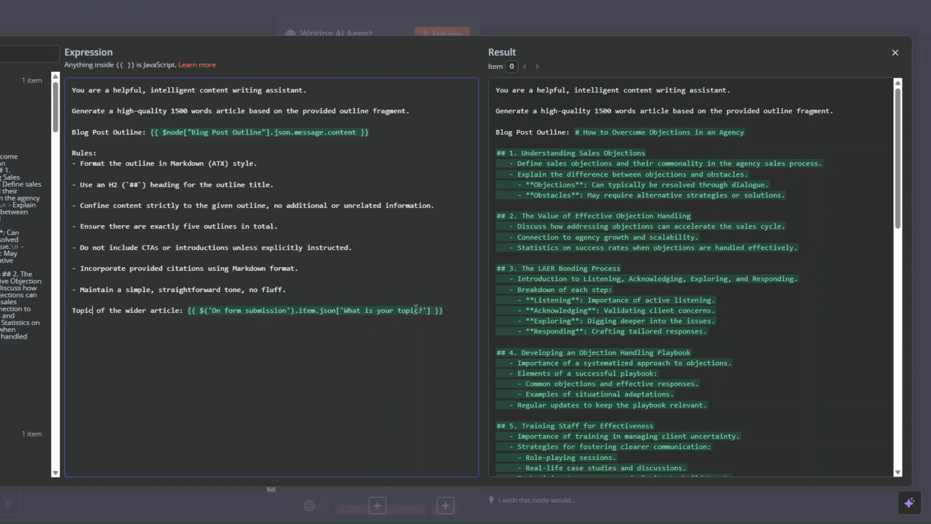
Step: Check the form topic expression and review the resolved prompt, including the inserted outline, citations, rules and topic
drag(394, 314, 220, 313)
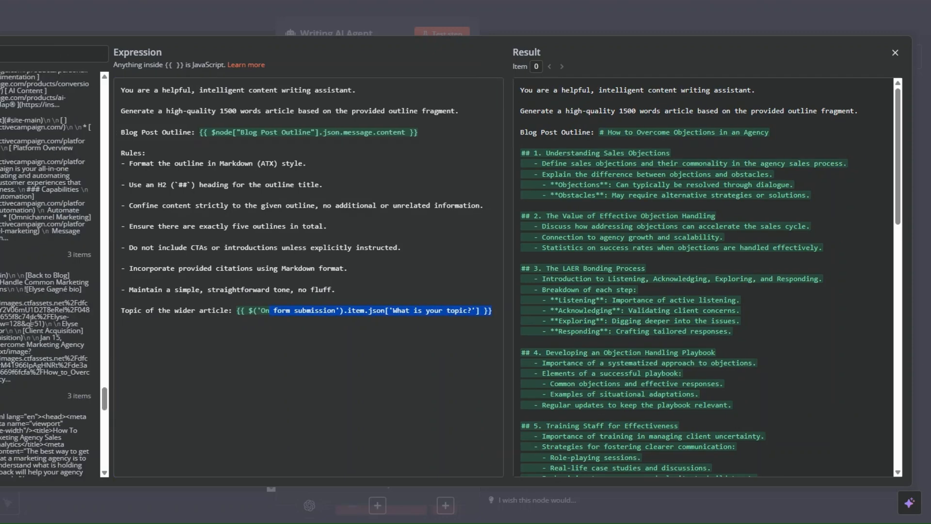
scroll(14, 339, down, 15)
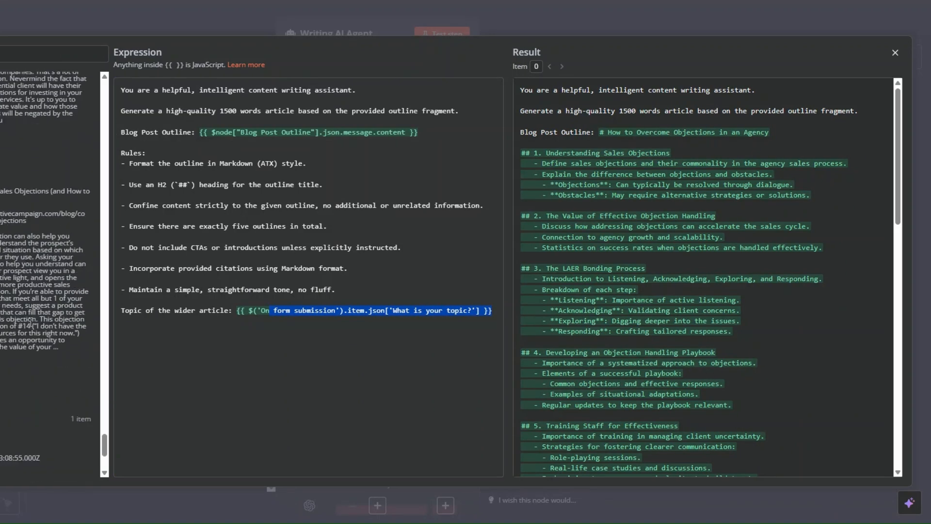
click(339, 302)
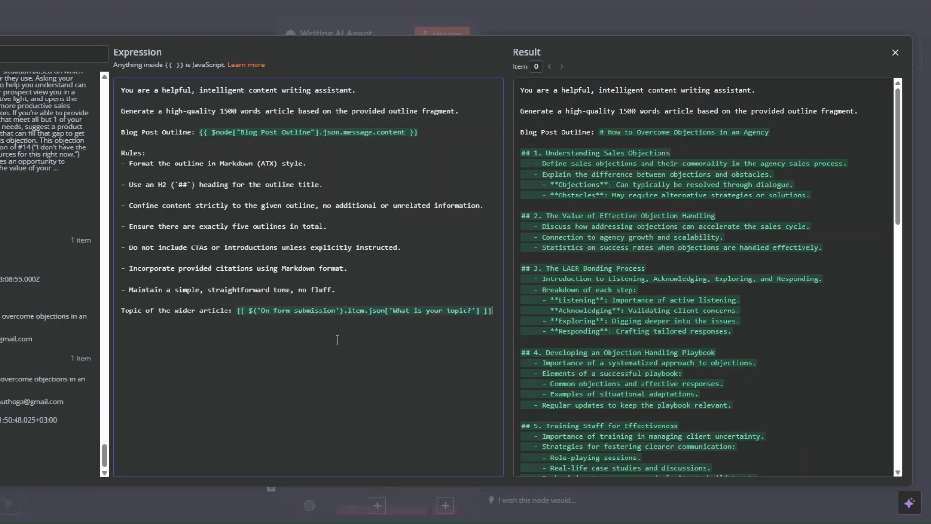
scroll(569, 176, down, 4)
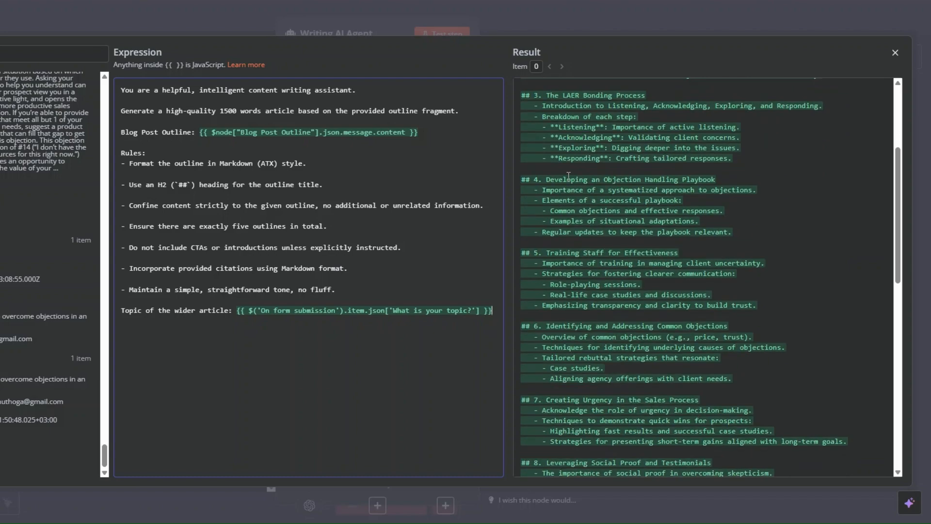
scroll(569, 176, down, 5)
scroll(568, 176, down, 5)
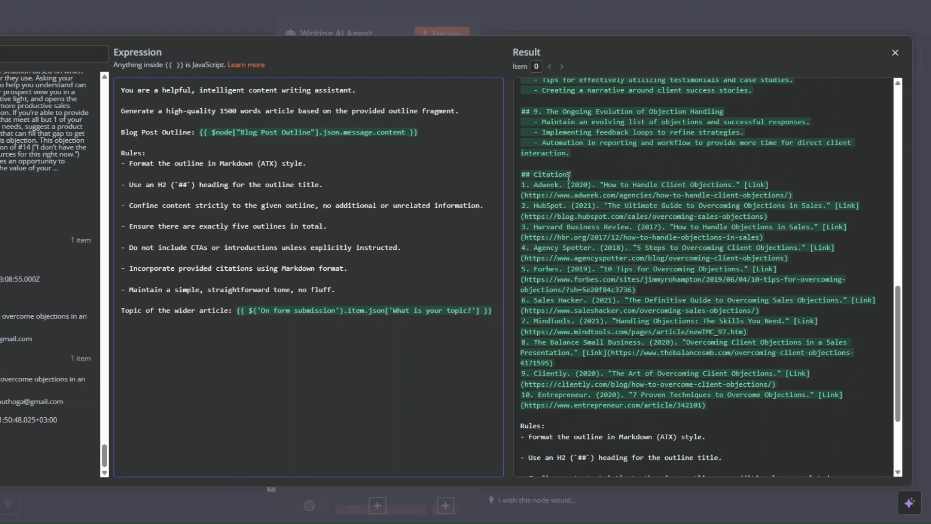
scroll(568, 177, up, 10)
scroll(568, 177, down, 8)
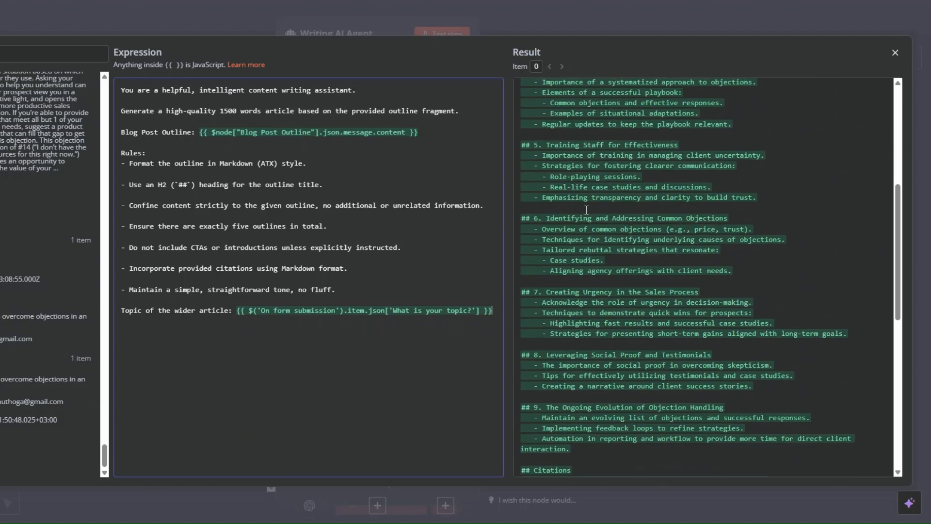
scroll(584, 323, down, 4)
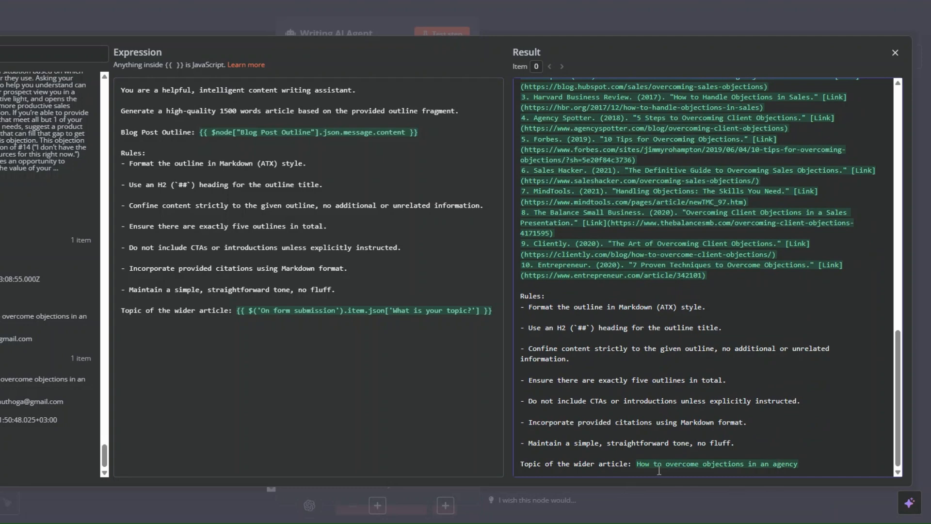
Step: Close the expression editor, test the Writing AI Agent node, and review the generated article and its citations in table view
click(437, 34)
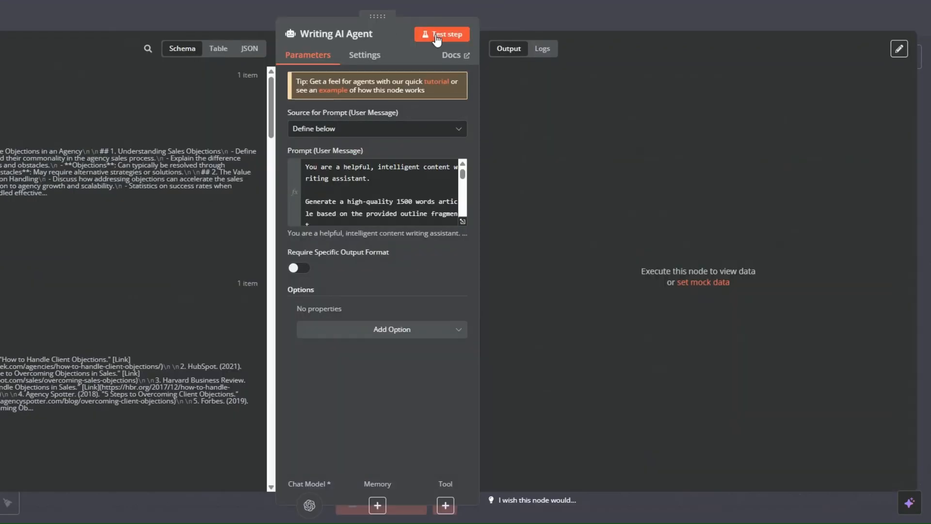
click(439, 35)
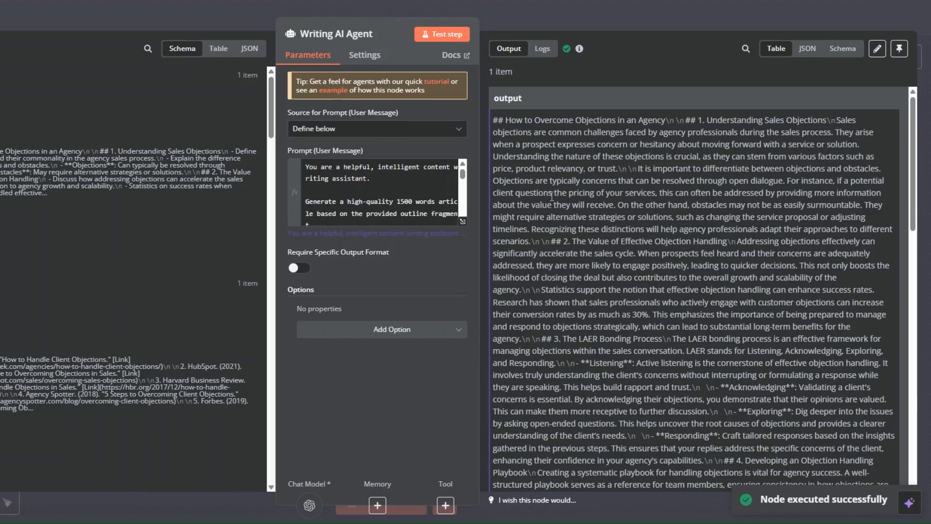
scroll(552, 197, down, 15)
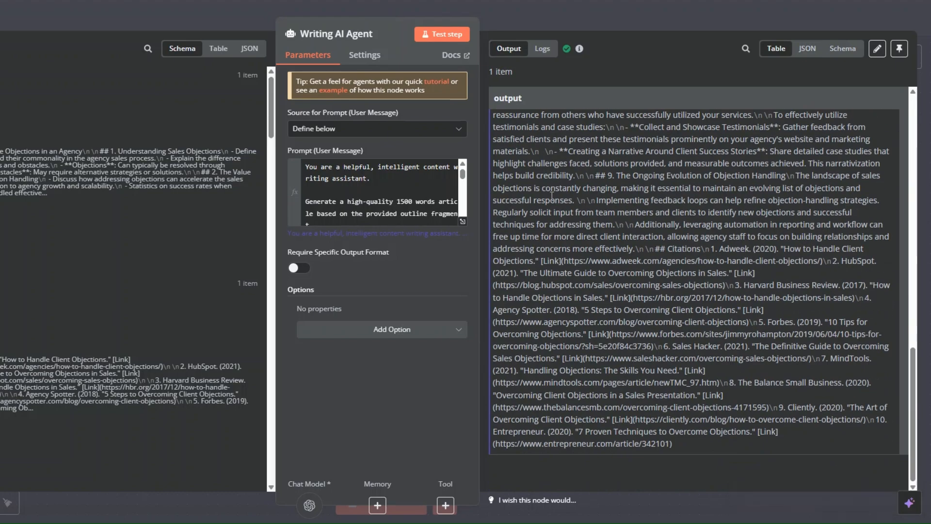
scroll(552, 196, up, 15)
drag(493, 120, 695, 448)
scroll(583, 293, down, 6)
scroll(583, 293, down, 10)
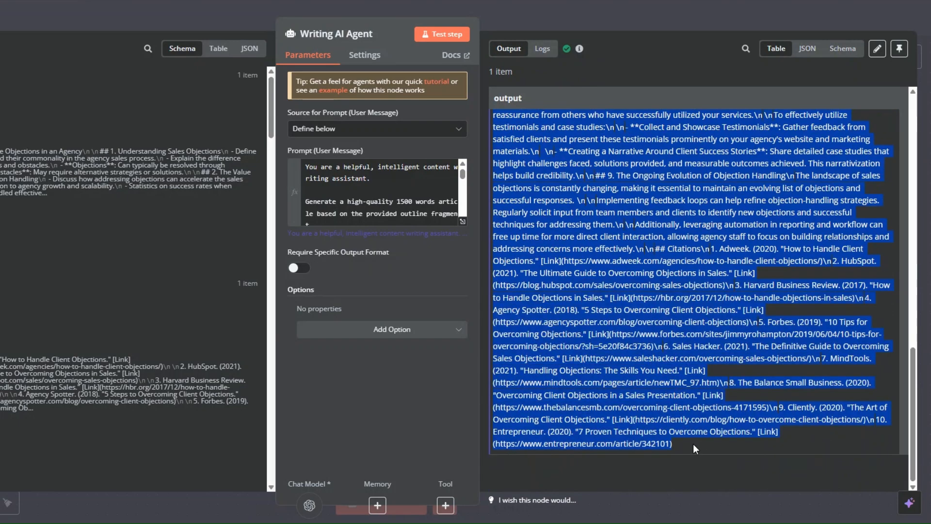
click(604, 353)
drag(656, 249, 726, 446)
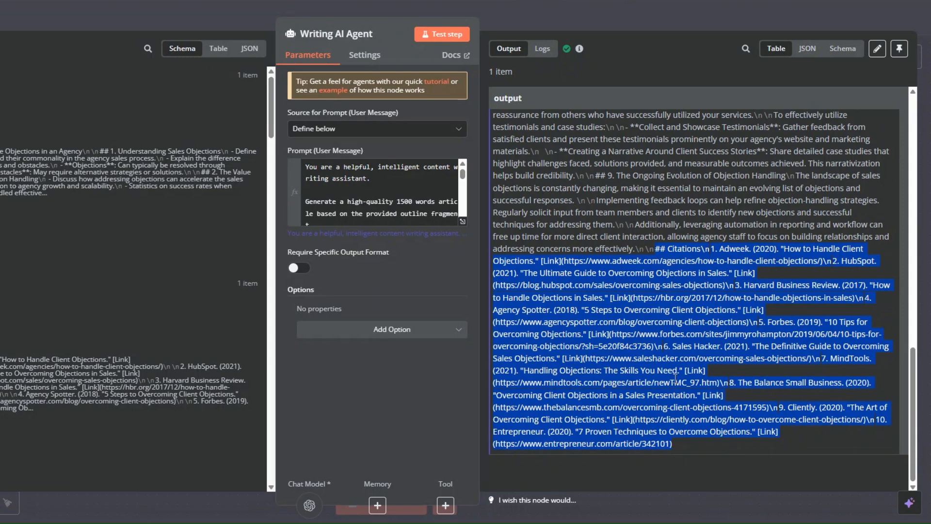
scroll(676, 378, up, 15)
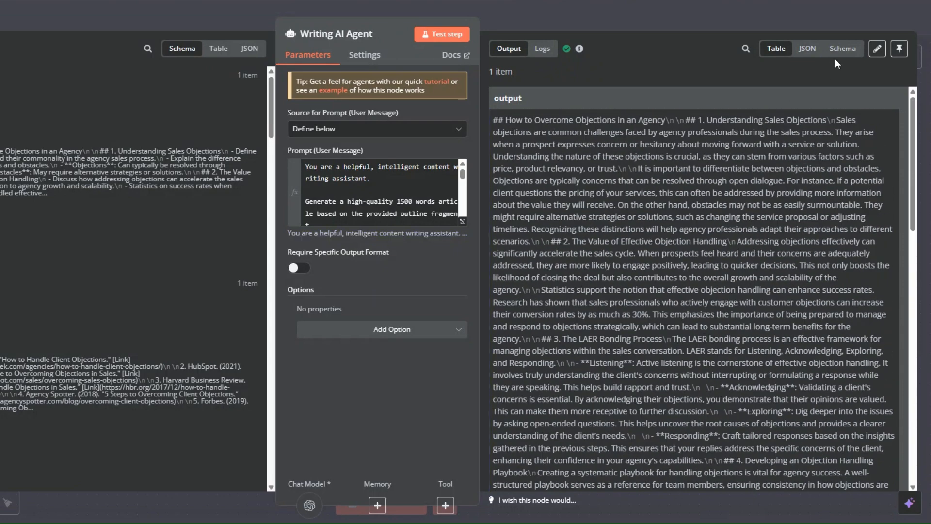
Step: Examine the generated article and its citations in JSON view, then return to the canvas
click(807, 48)
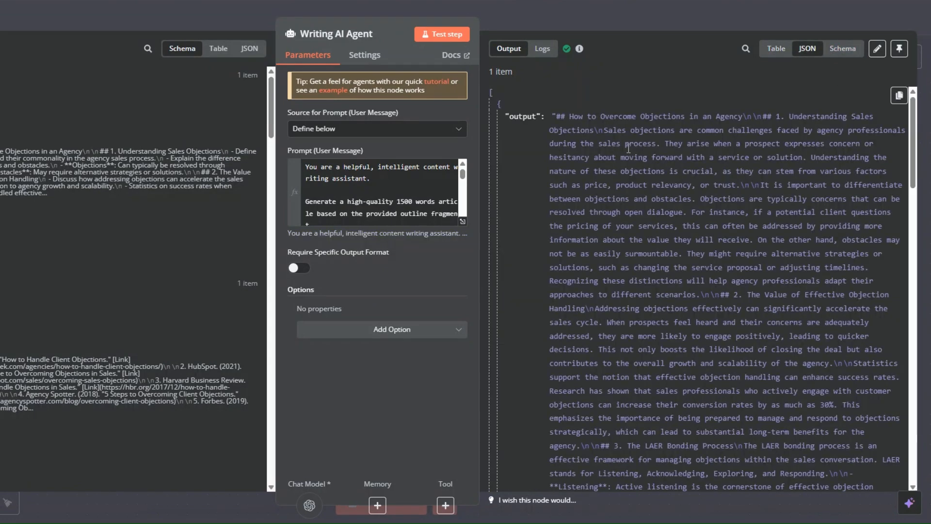
scroll(588, 122, down, 3)
scroll(587, 122, down, 20)
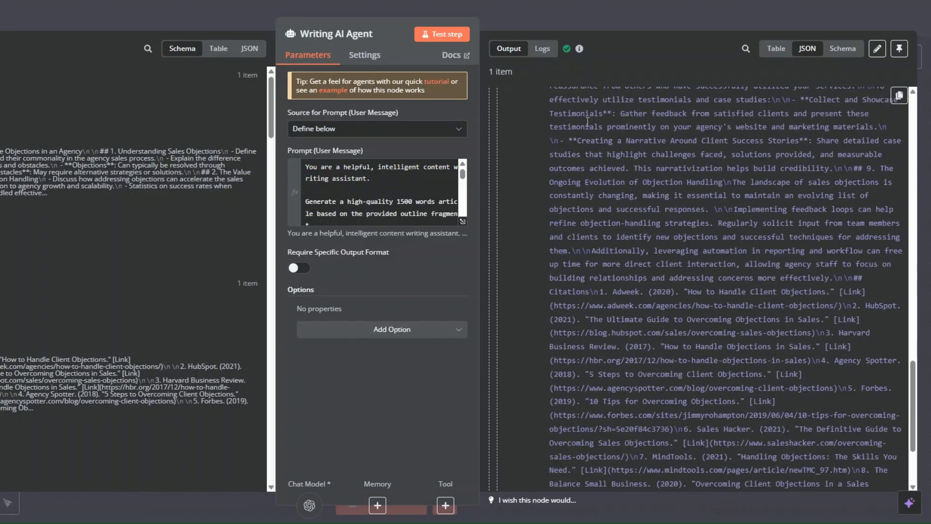
scroll(574, 180, down, 1)
triple_click(549, 161)
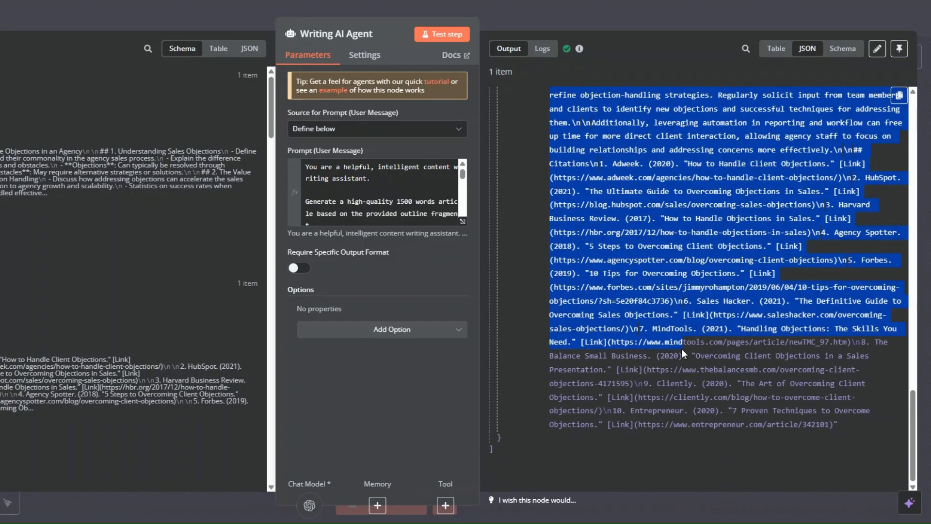
drag(550, 164, 837, 438)
key(Escape)
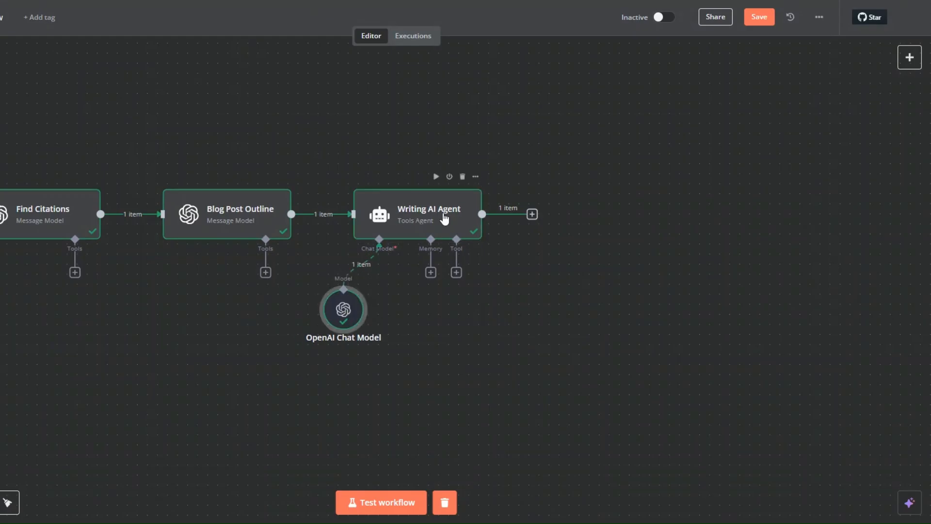
Step: Add a Google Docs node with the "Create a document" action after the Writing AI Agent
click(532, 215)
text(goog)
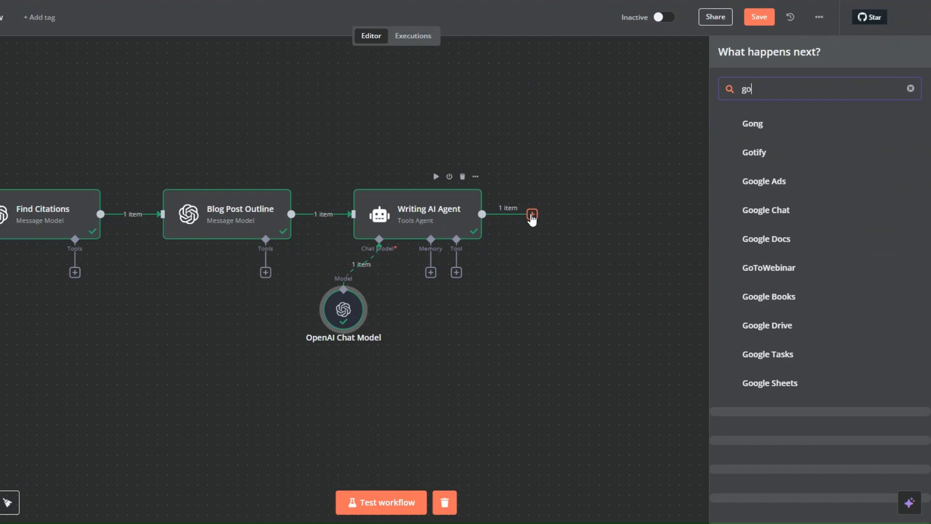
click(776, 184)
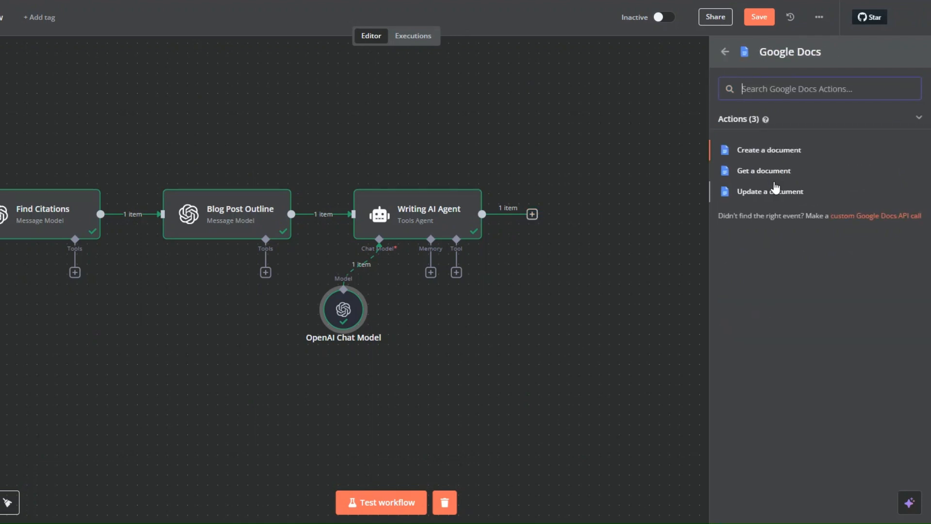
click(755, 152)
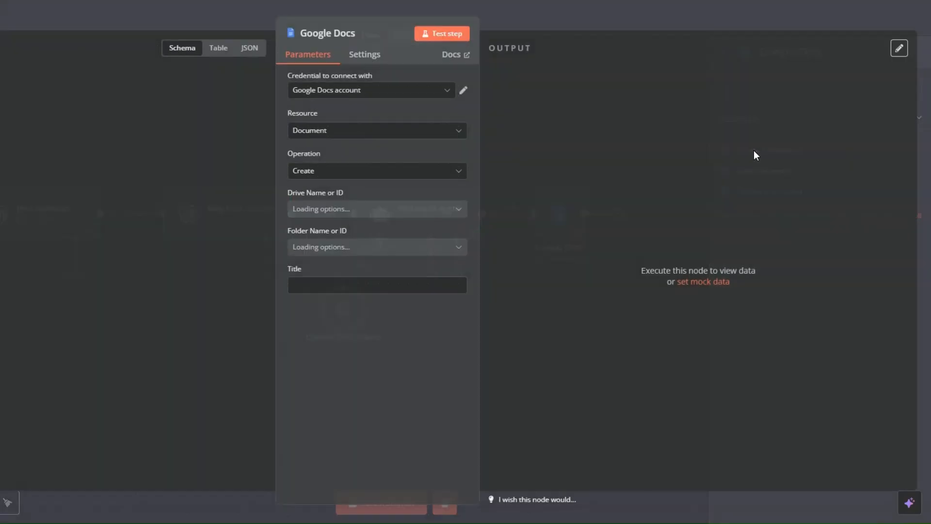
click(421, 92)
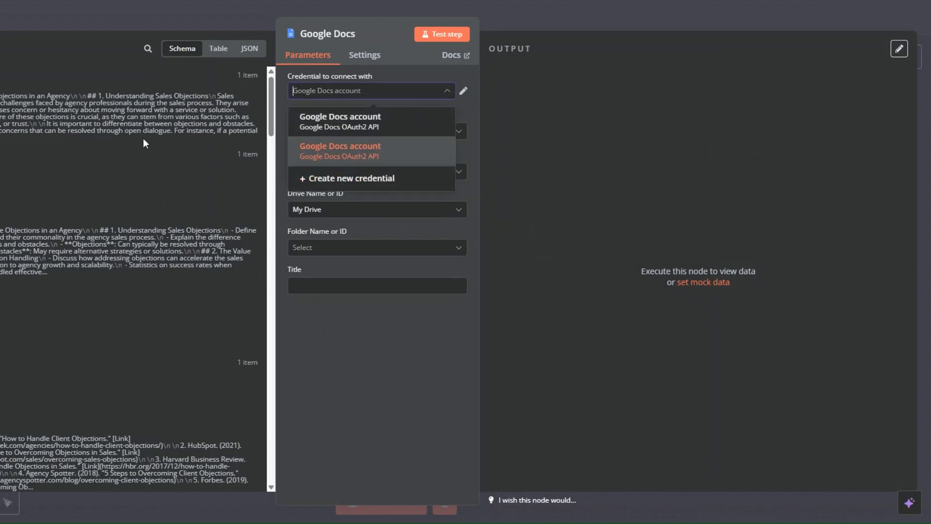
click(357, 179)
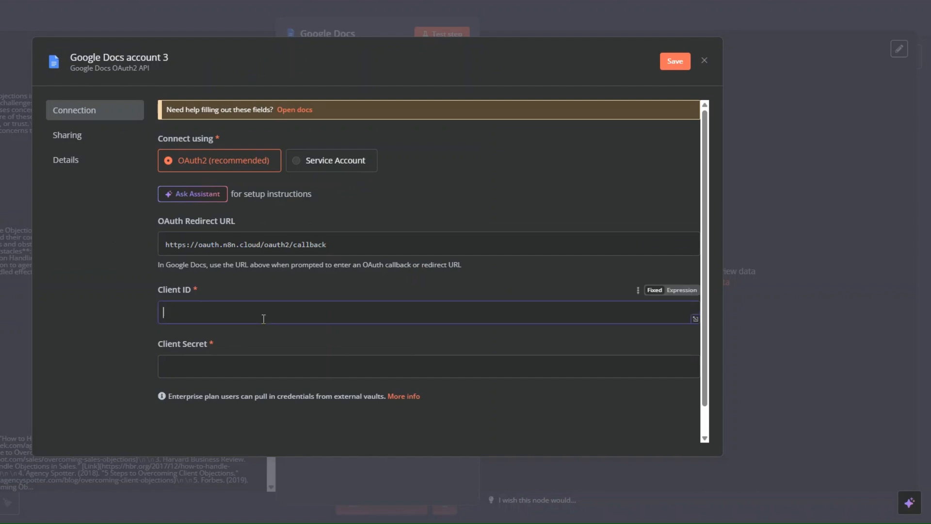
click(207, 367)
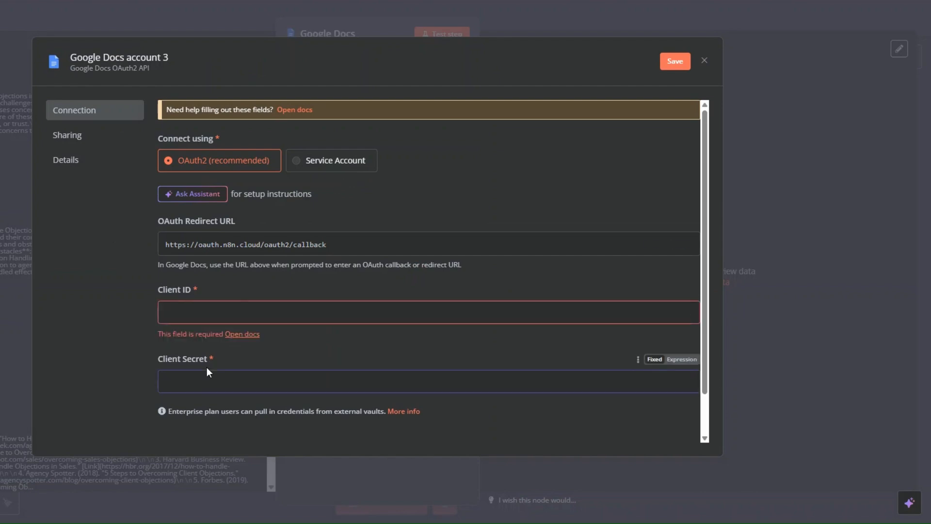
click(704, 60)
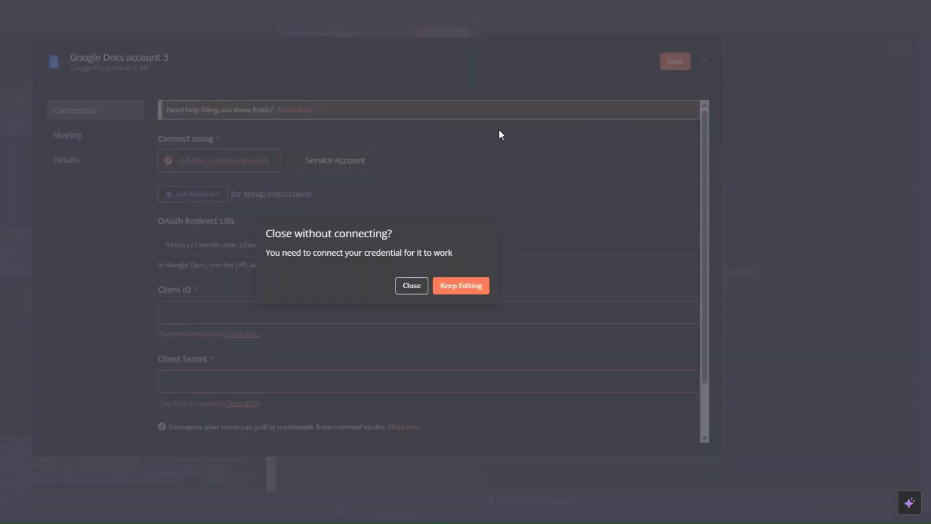
click(419, 292)
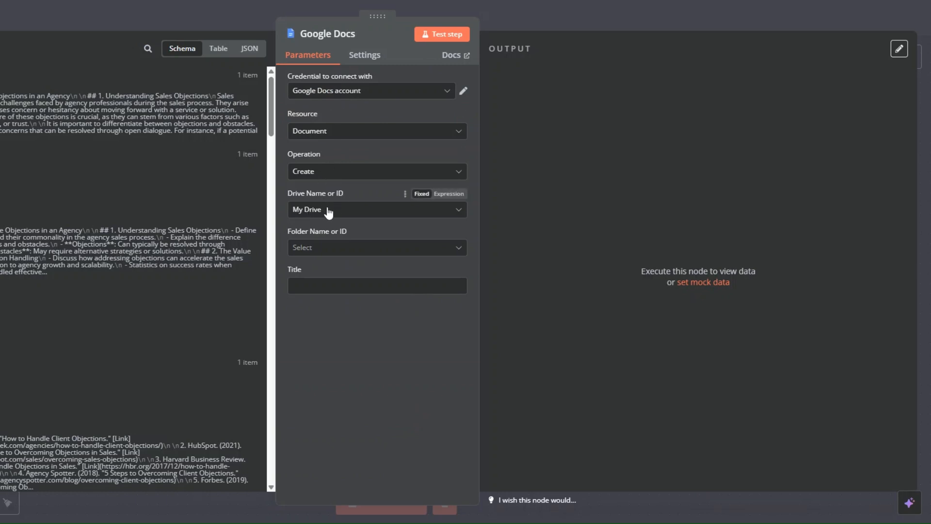
Step: Choose the personal folder for the new document, set its title to the form's "What is your topic?" answer, and return to the canvas
click(324, 247)
click(323, 302)
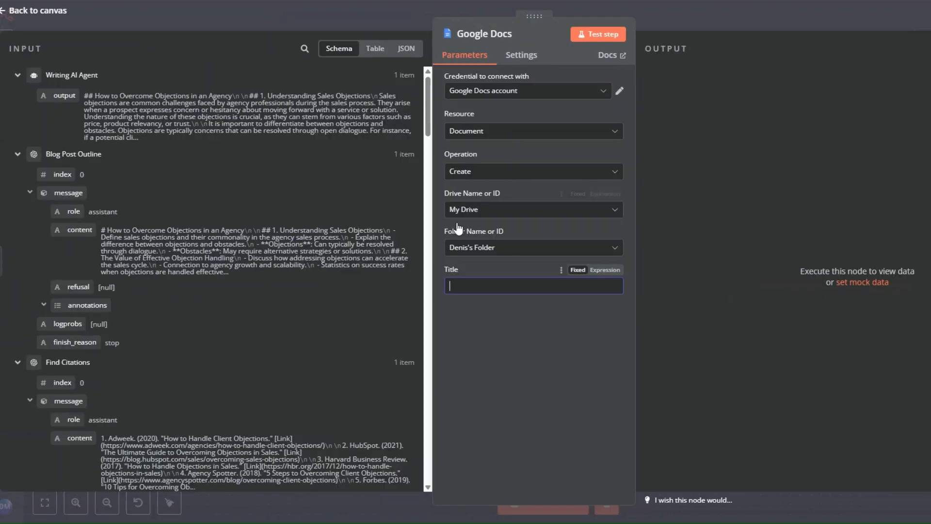
click(301, 288)
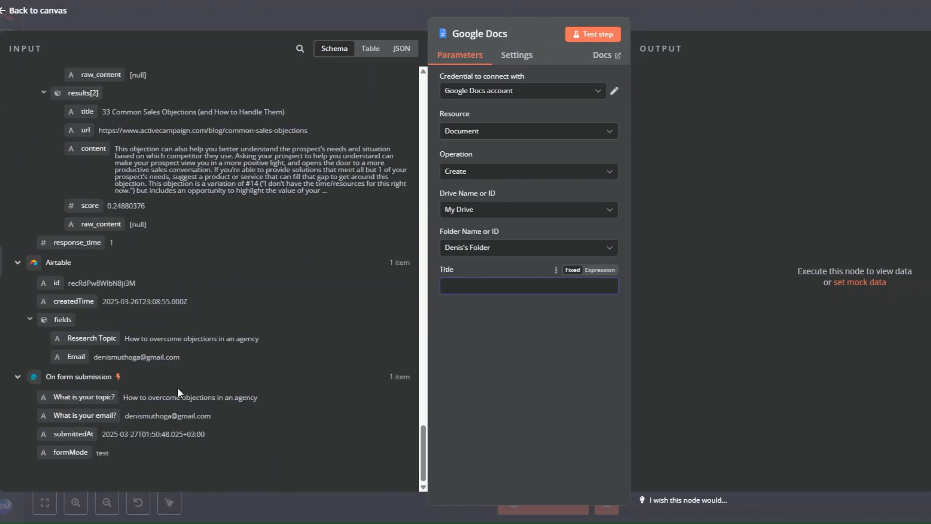
drag(101, 398, 476, 287)
click(460, 395)
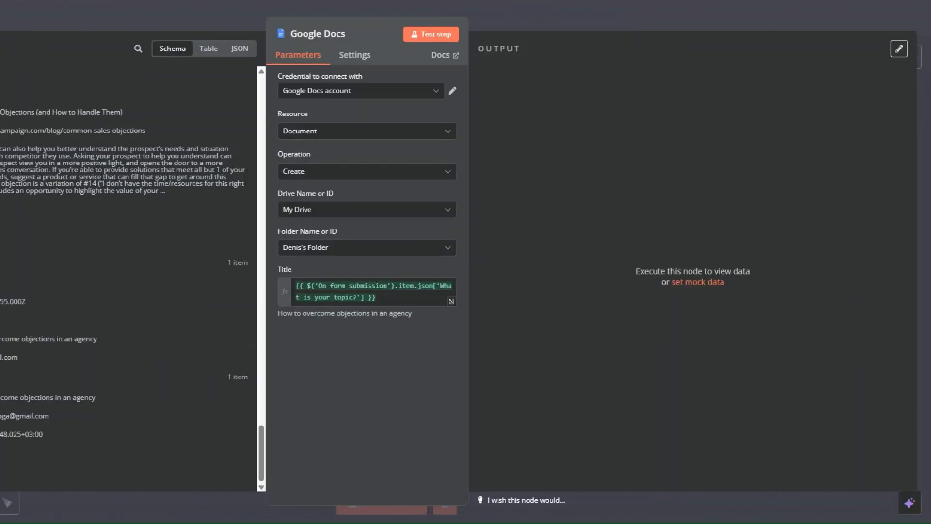
click(39, 11)
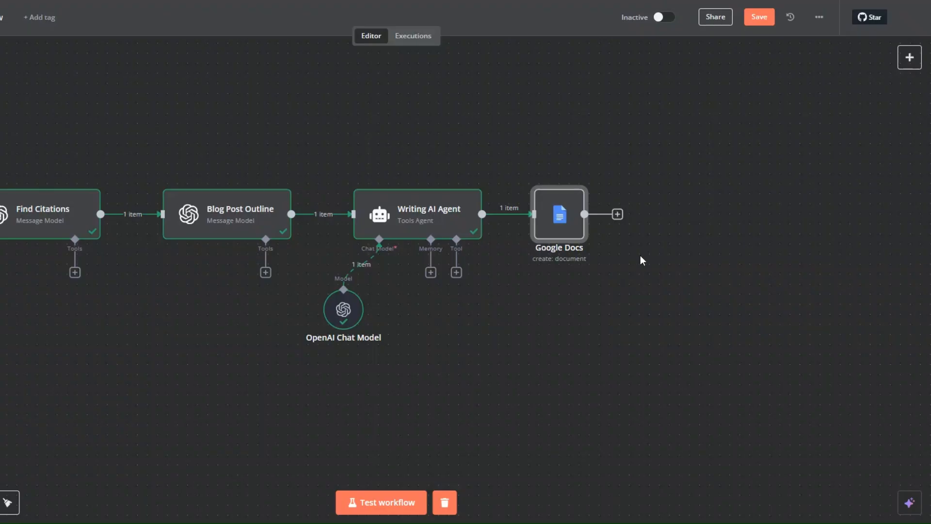
Step: Rename the Google Docs node as "Create Document"
right_click(563, 222)
click(590, 267)
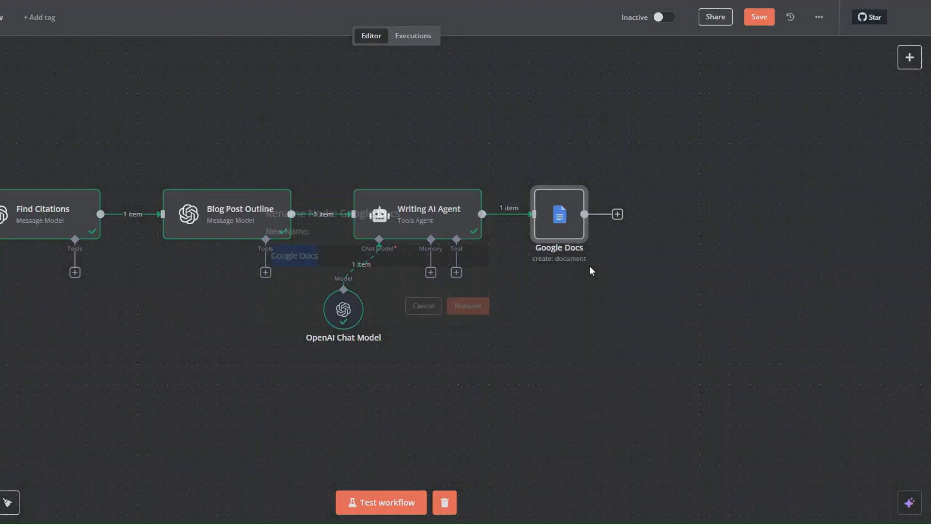
text(Create Document)
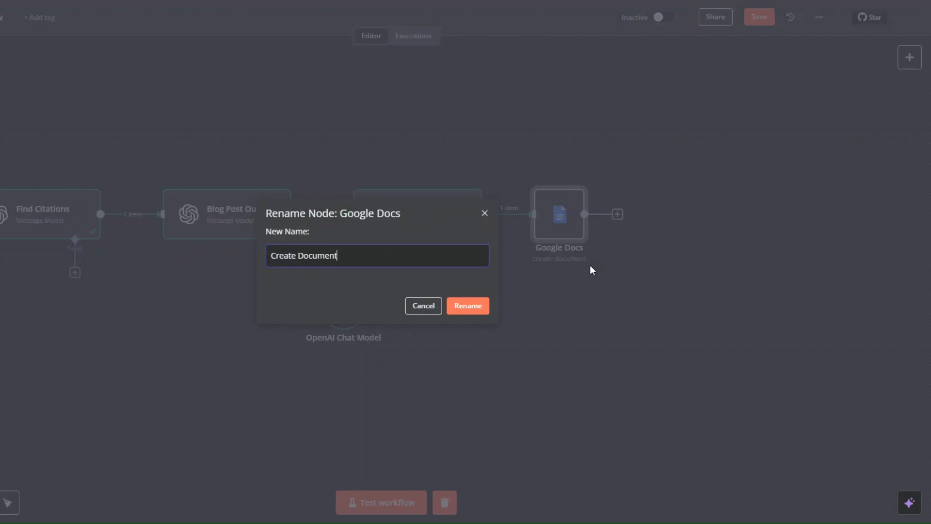
click(466, 309)
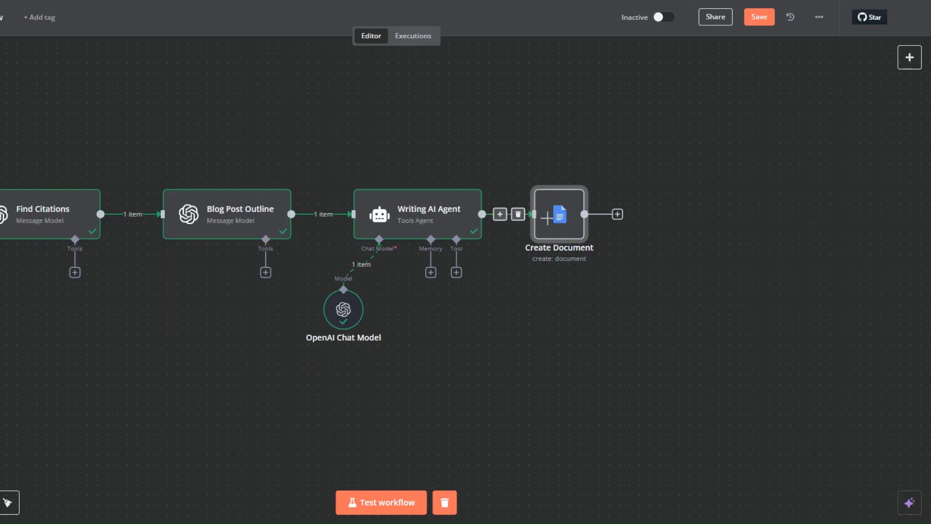
Step: Add a Google Docs node with the "Update a document" action after the Create Document node
click(618, 215)
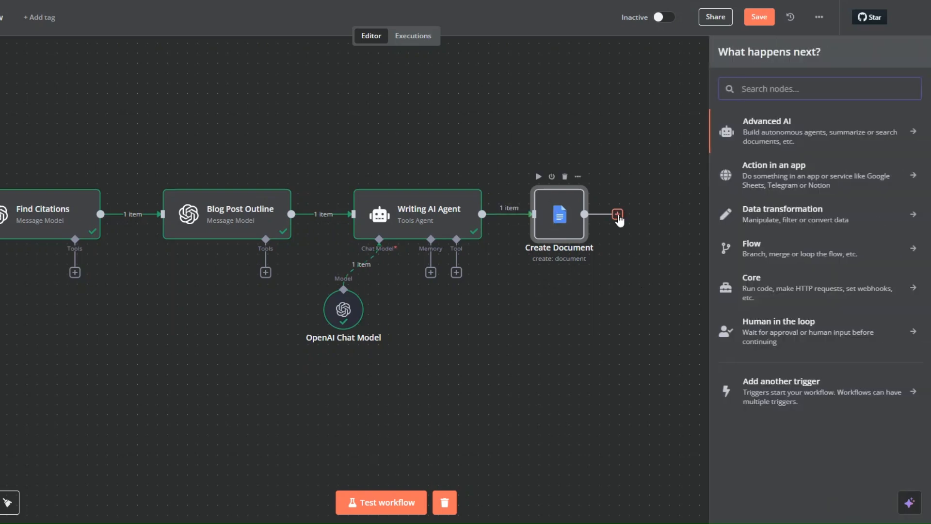
text(goog)
click(777, 182)
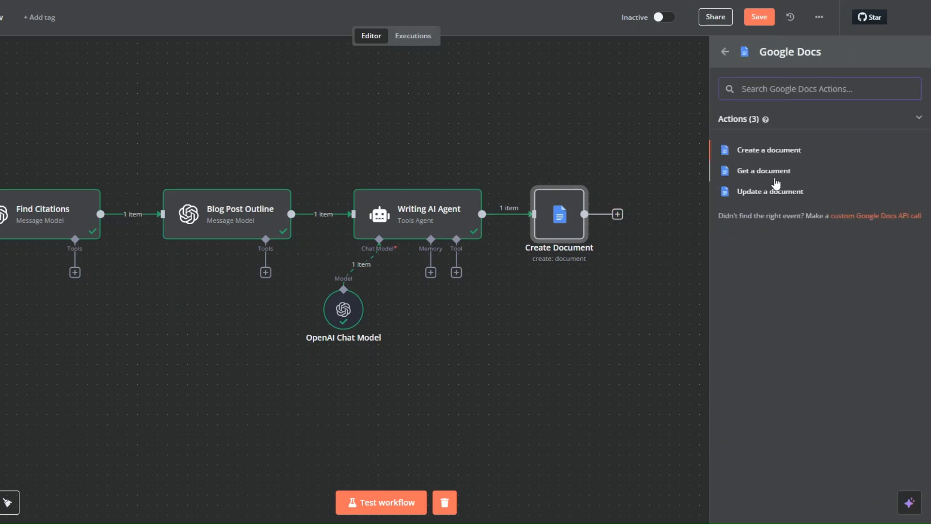
click(767, 193)
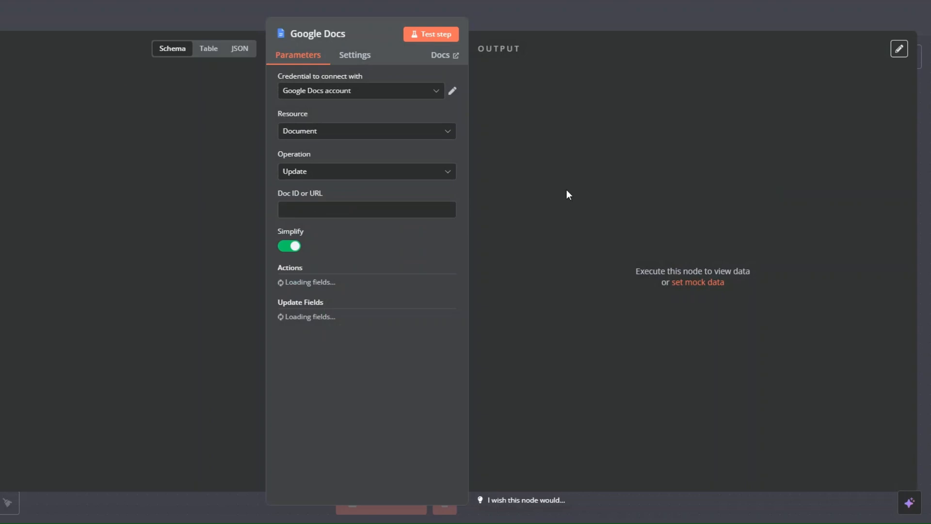
Step: Map the Doc ID to Create Document's id and the inserted text to the Writing AI Agent's output, then return to the canvas
click(323, 209)
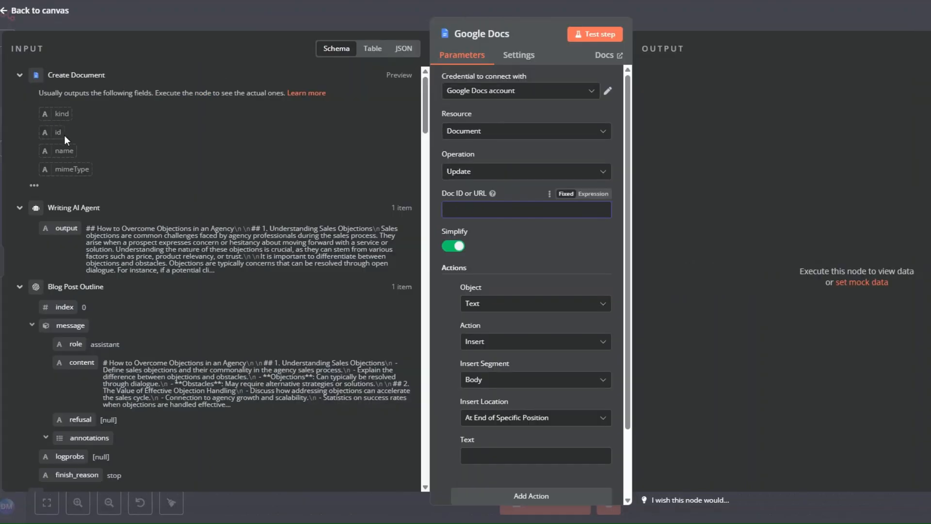
drag(63, 134, 469, 210)
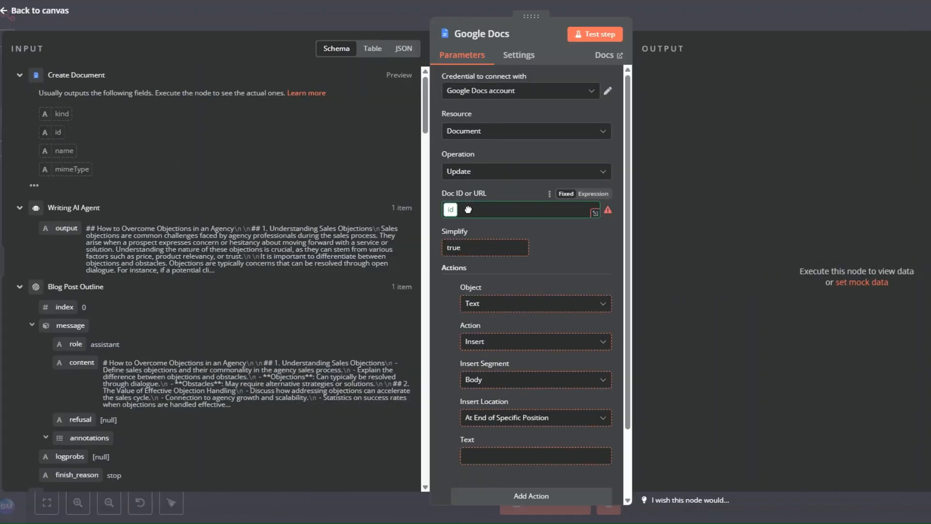
scroll(437, 318, down, 3)
drag(66, 228, 487, 378)
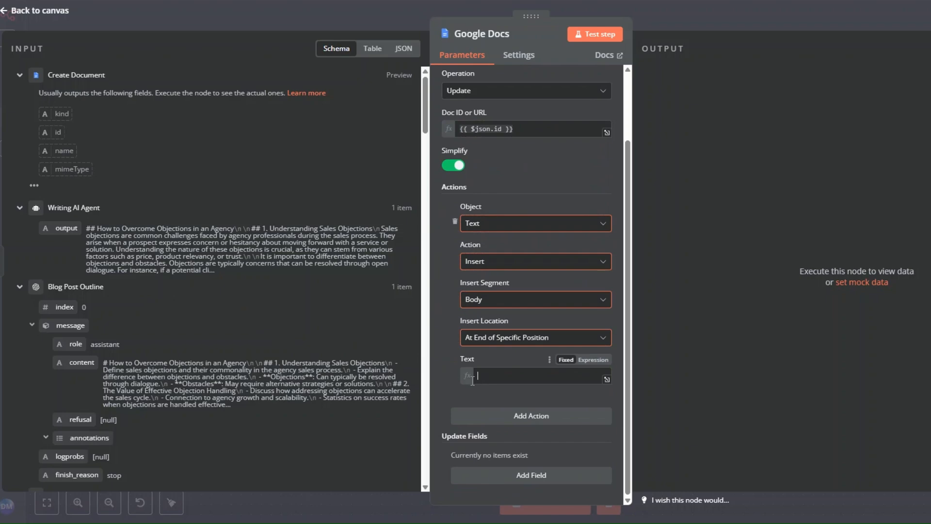
scroll(292, 307, down, 1)
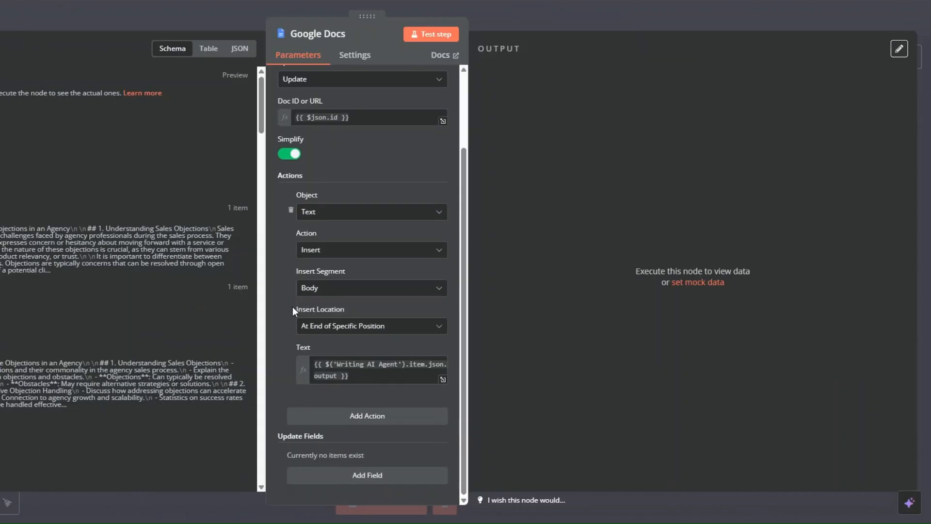
click(31, 22)
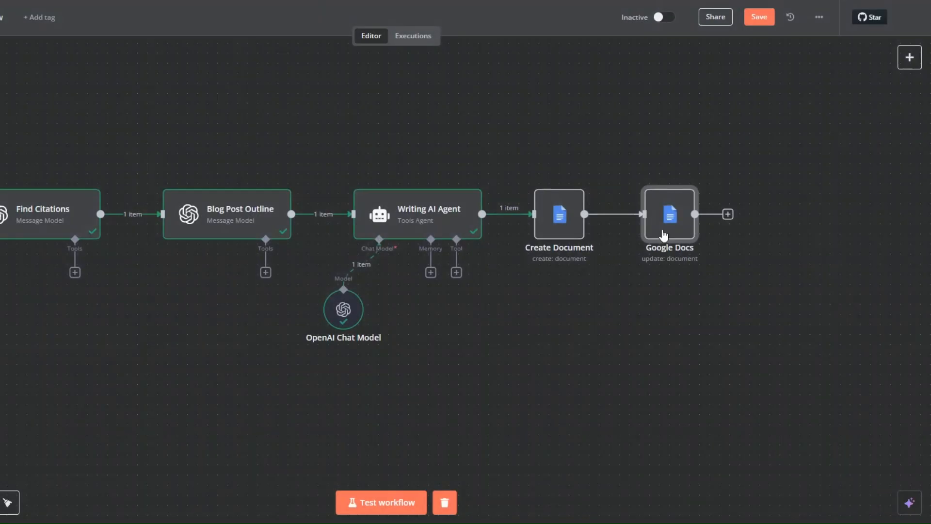
Step: Rename the second Google Docs node as "Update Document"
right_click(663, 230)
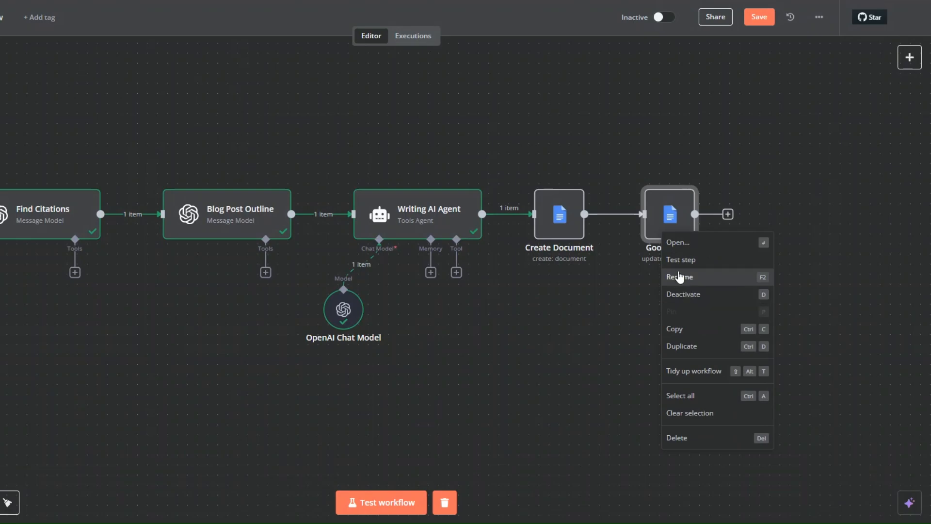
click(680, 273)
text(Update Docu)
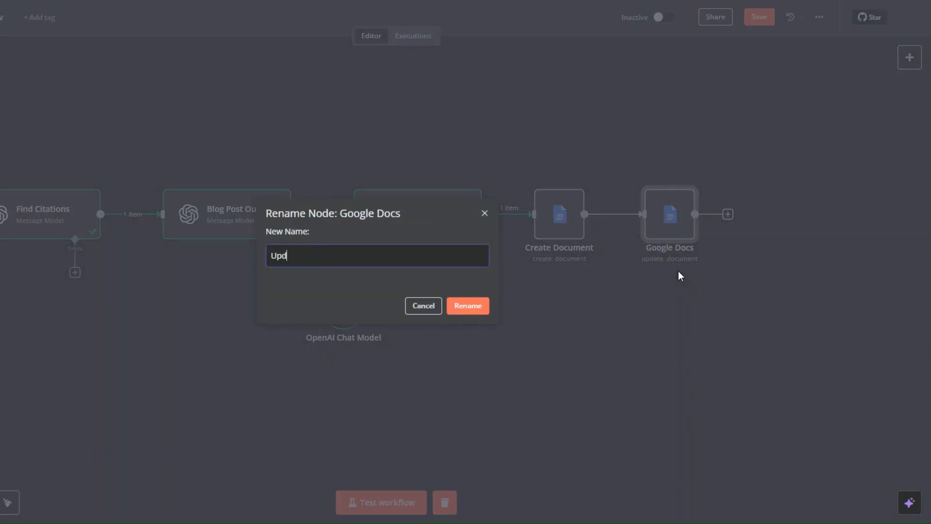
text(ment)
click(460, 306)
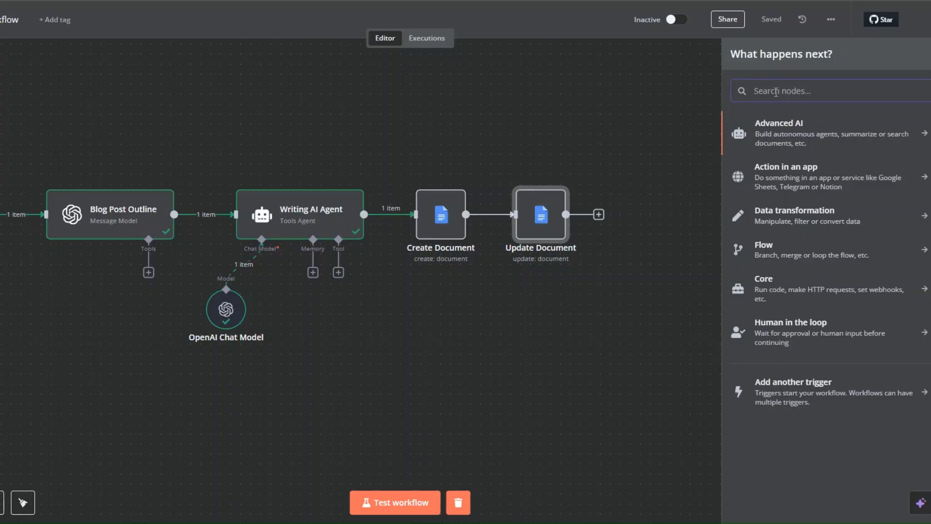
Step: Add an Airtable "Update record" node after Update Document, using the Blog Posts Base and its Blog Posts Table
text(air)
click(757, 125)
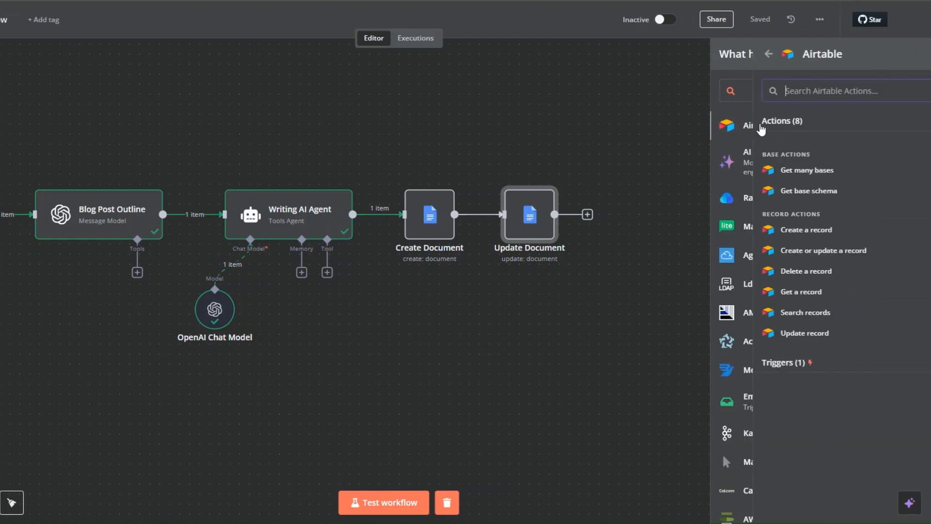
click(767, 332)
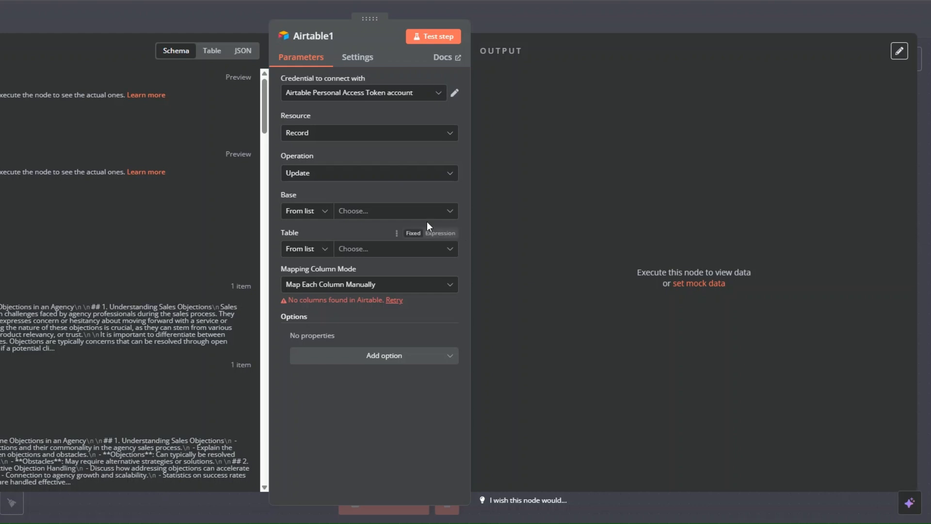
click(344, 212)
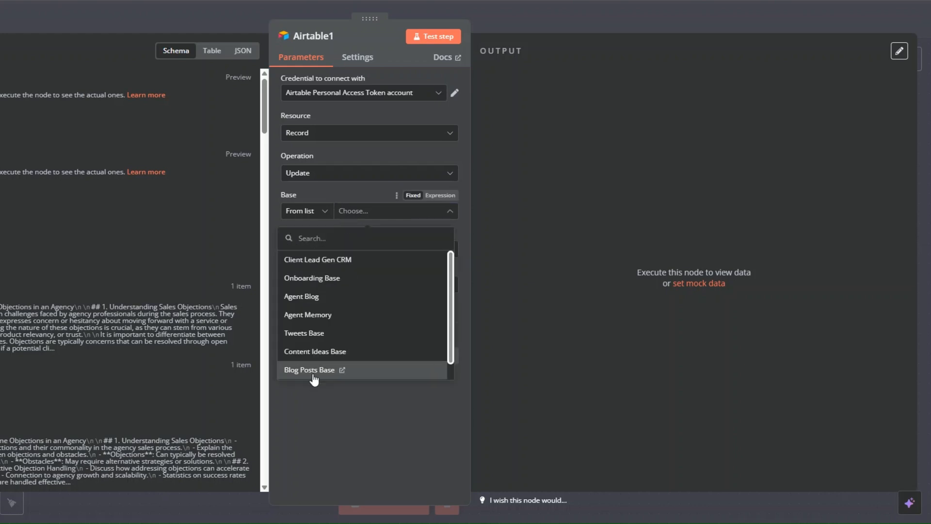
click(314, 374)
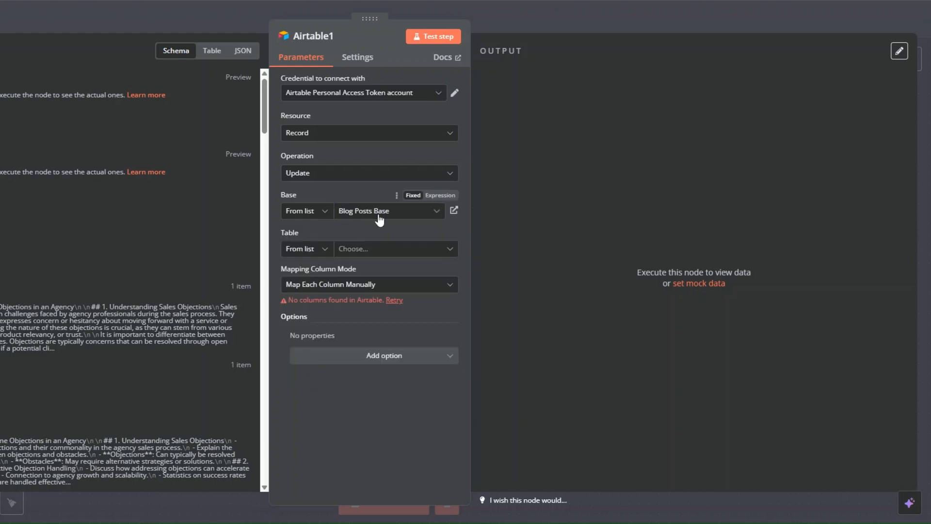
click(408, 249)
click(345, 298)
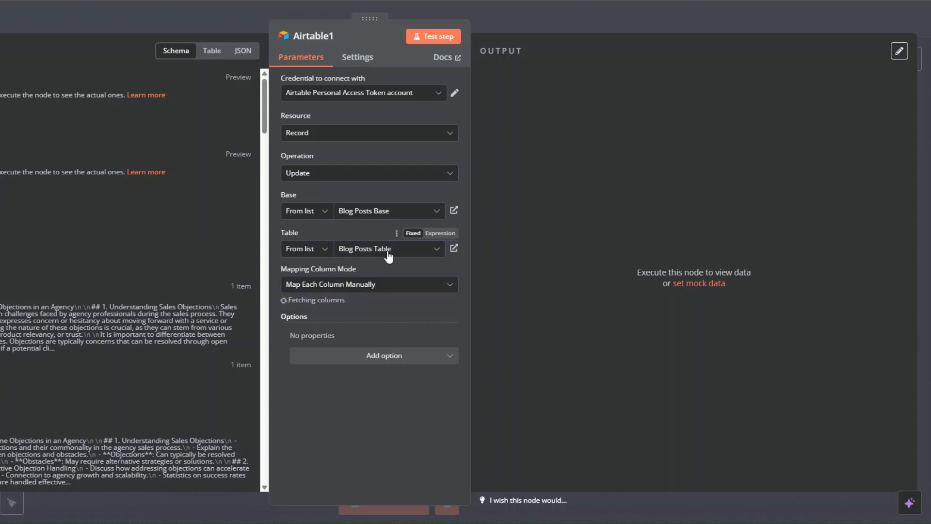
Step: Map the id used for matching to the id from the earlier Airtable node
scroll(485, 218, down, 4)
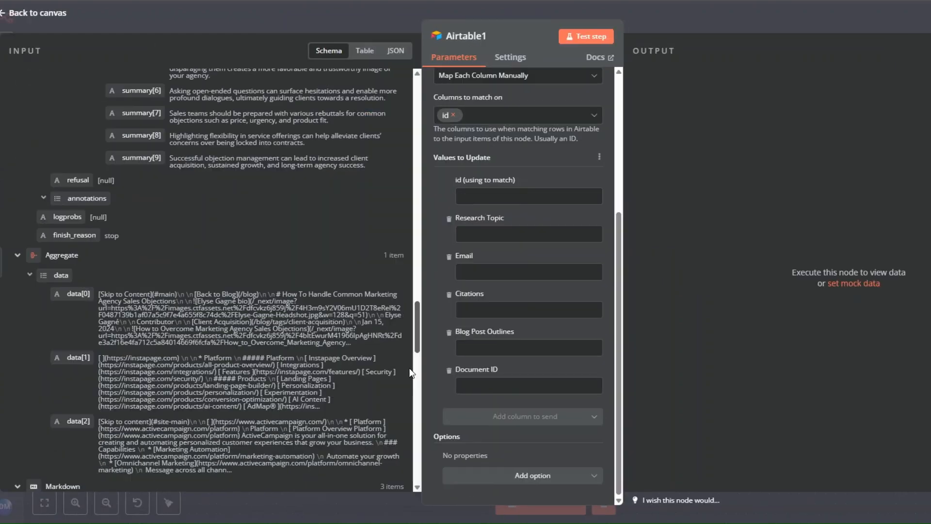
scroll(410, 372, down, 15)
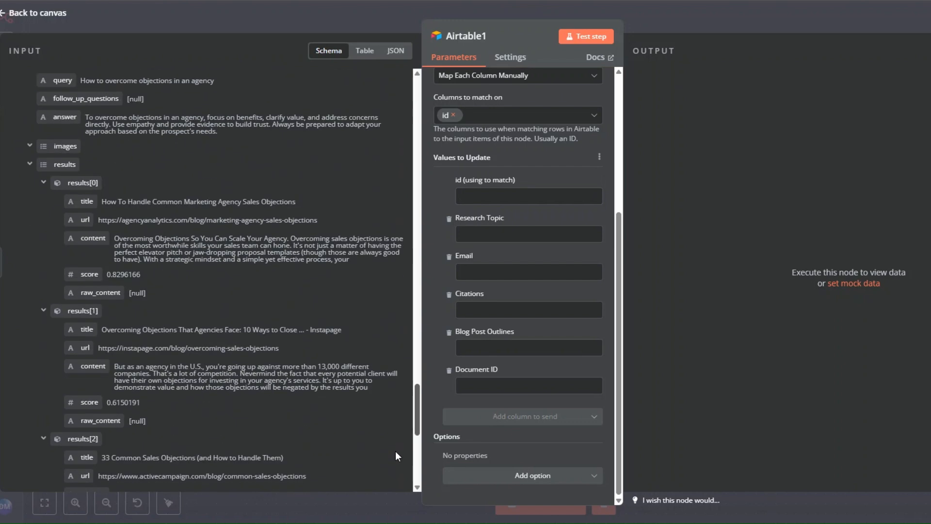
scroll(365, 424, down, 6)
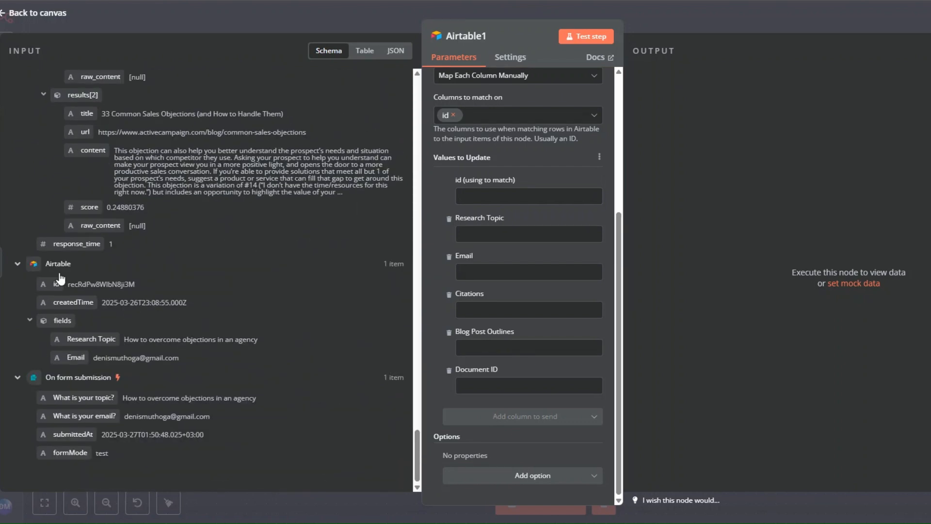
drag(92, 282, 485, 196)
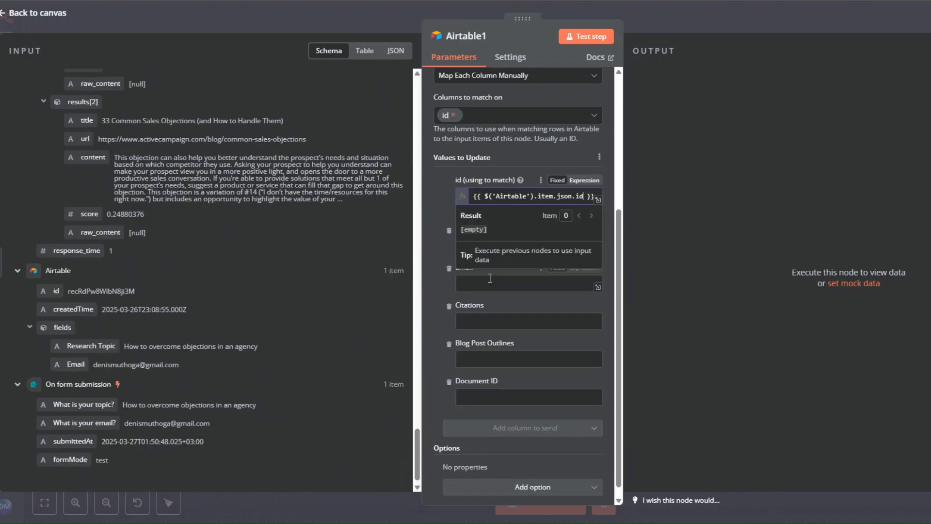
click(442, 245)
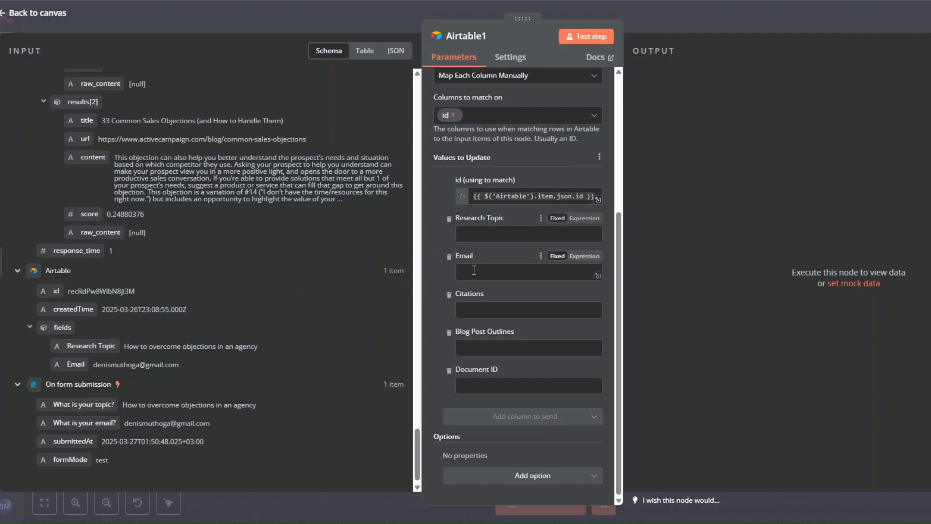
Step: Map Citations to the Find Citations message content and Blog Post Outlines to the Blog Post Outline message content
drag(415, 451, 412, 151)
drag(77, 239, 418, 326)
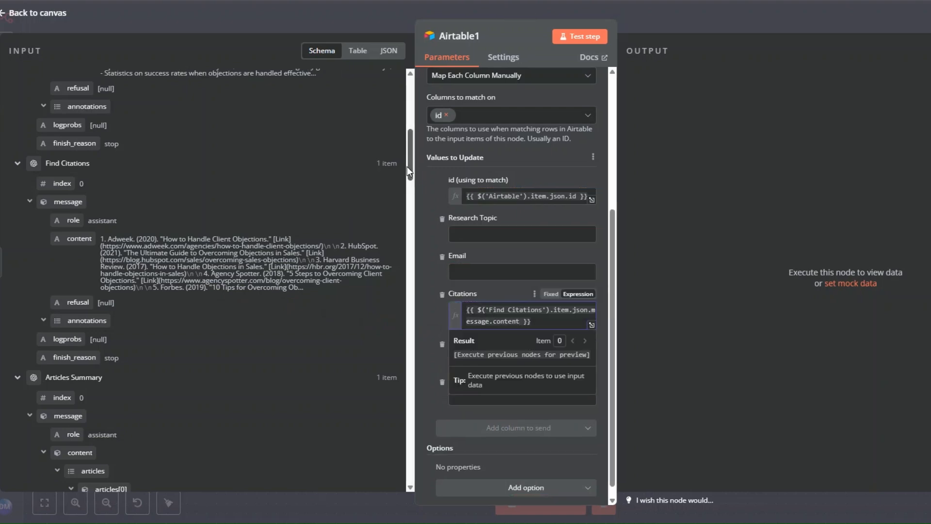
scroll(408, 167, up, 1)
scroll(406, 158, up, 5)
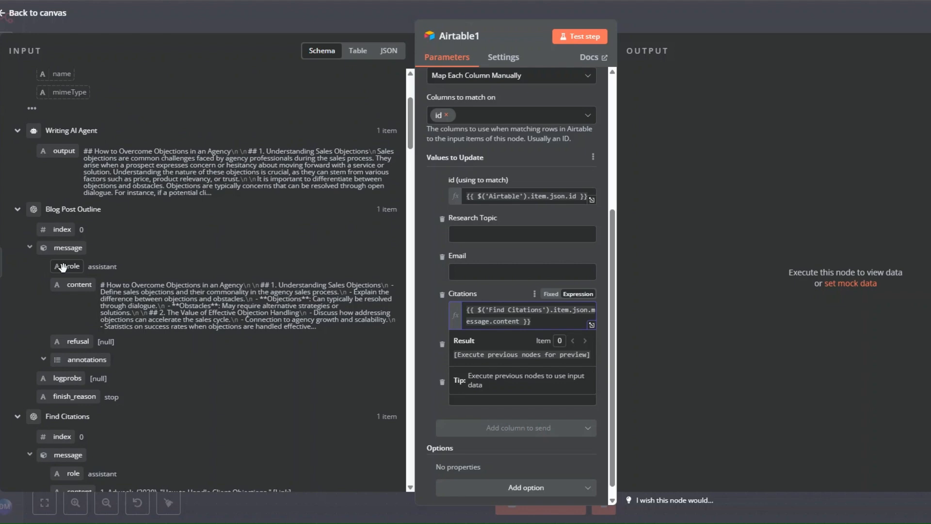
drag(90, 287, 469, 362)
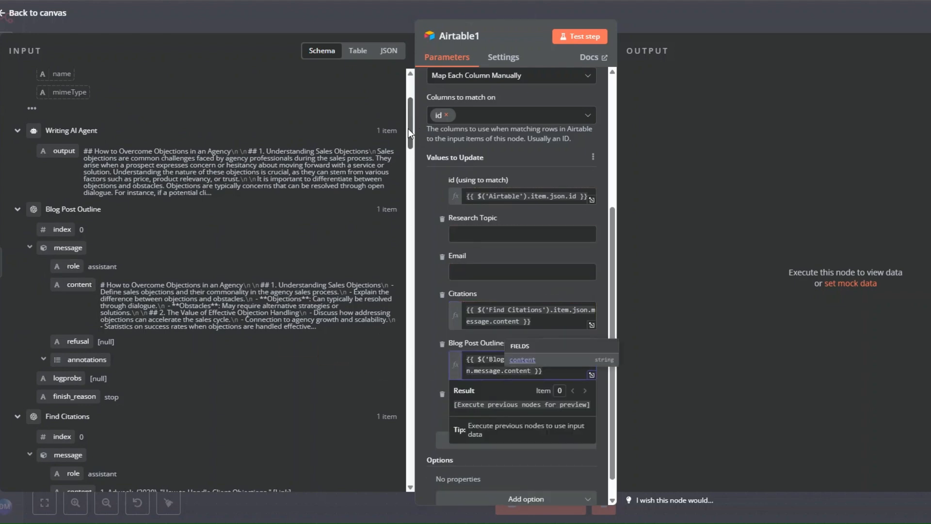
Step: Map the Document ID column to Update Document's documentId and return to the canvas
scroll(409, 129, up, 3)
drag(82, 116, 490, 416)
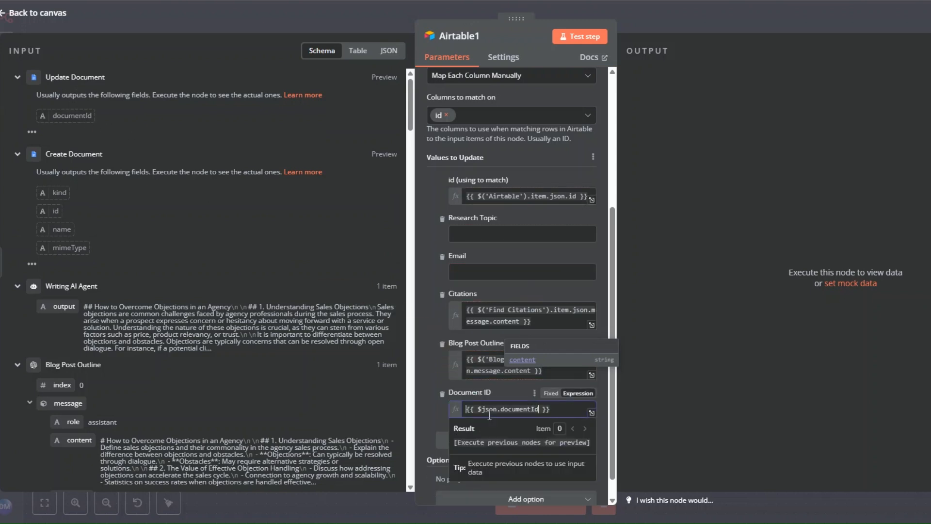
key(Escape)
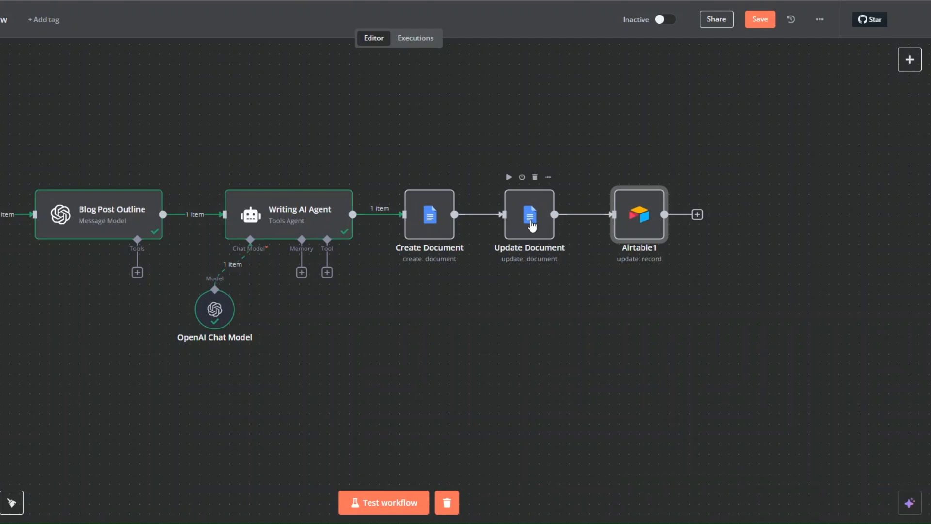
Step: Rename the Airtable1 node as "Update a Record"
right_click(632, 232)
click(654, 276)
text(Update a Record)
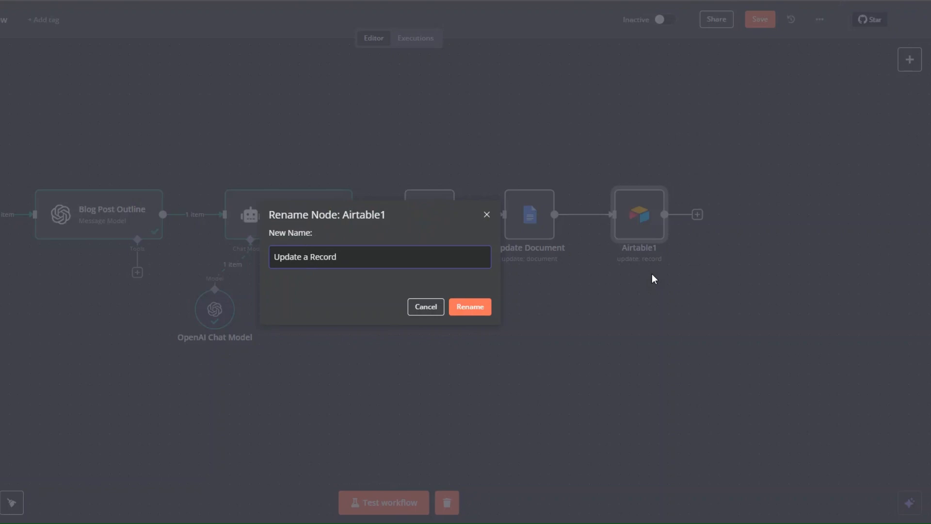
click(469, 309)
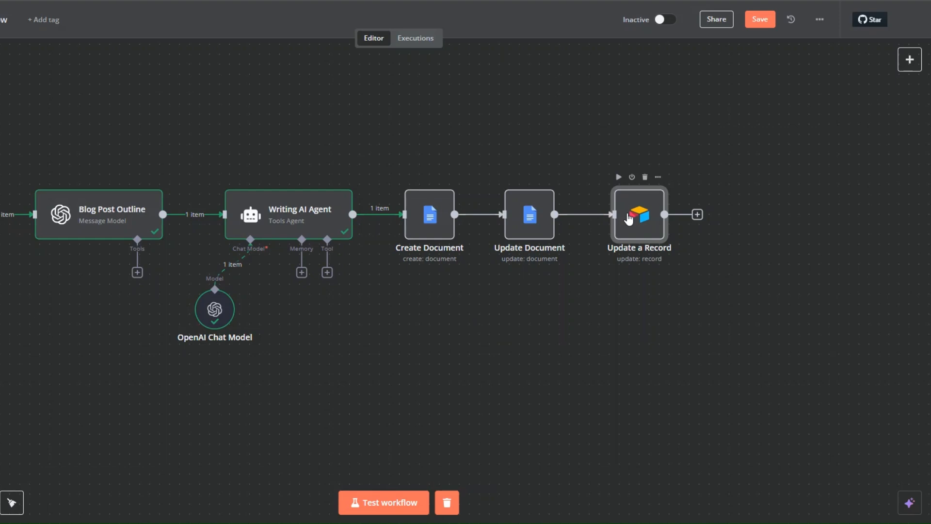
Step: Add a Gmail node with the "Send a message" action after the Update a Record node
click(699, 216)
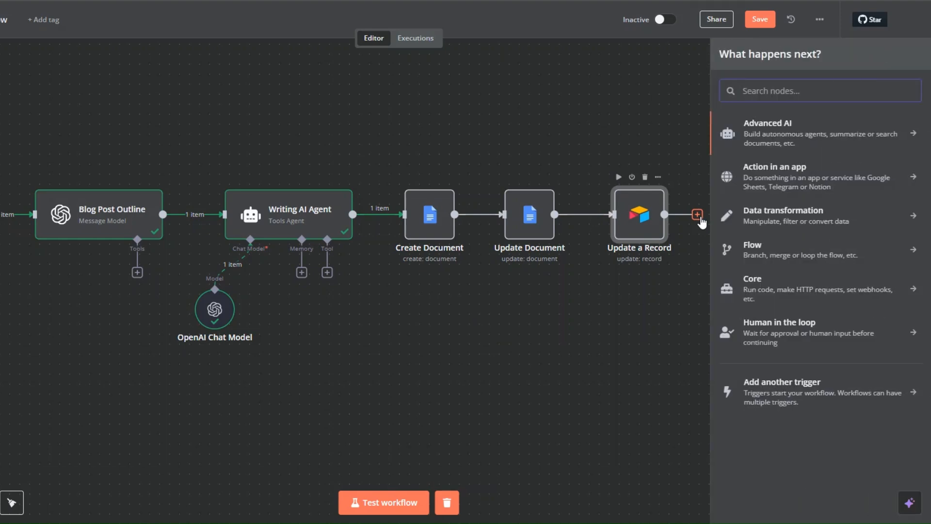
text(gmai)
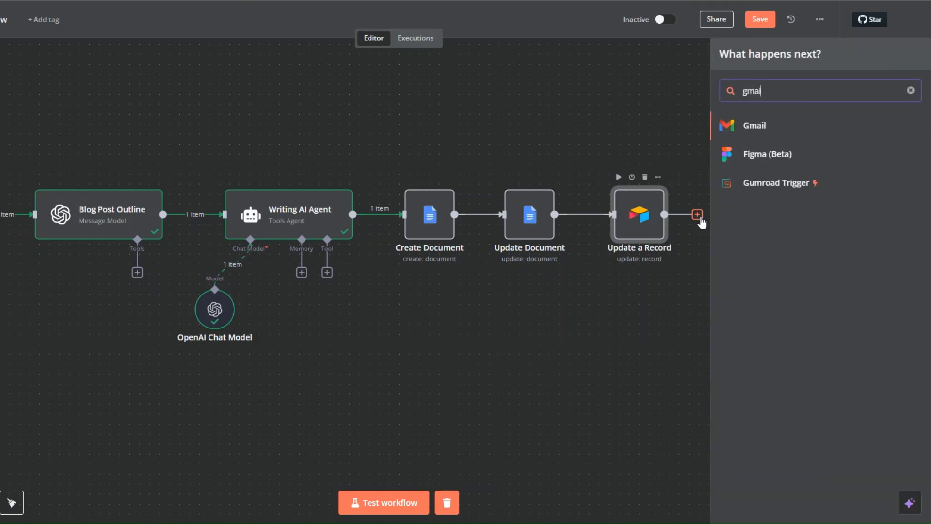
click(756, 128)
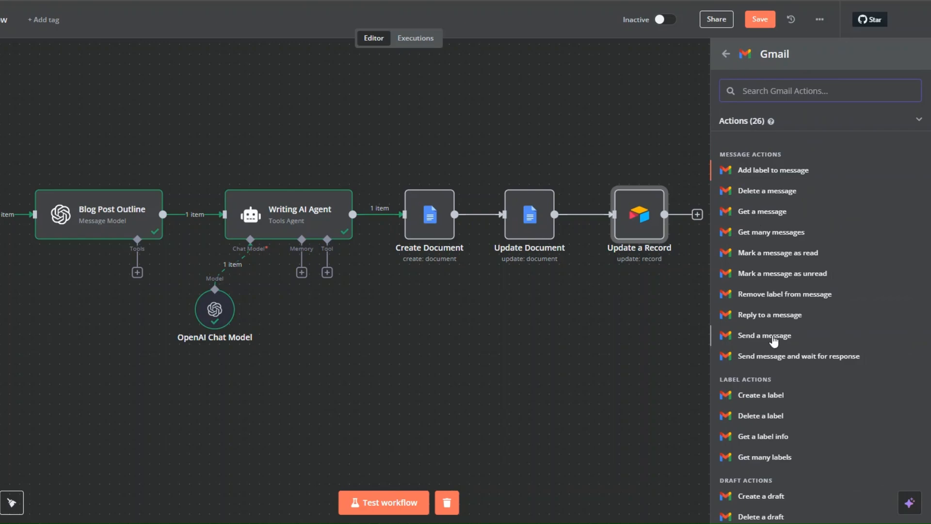
click(775, 337)
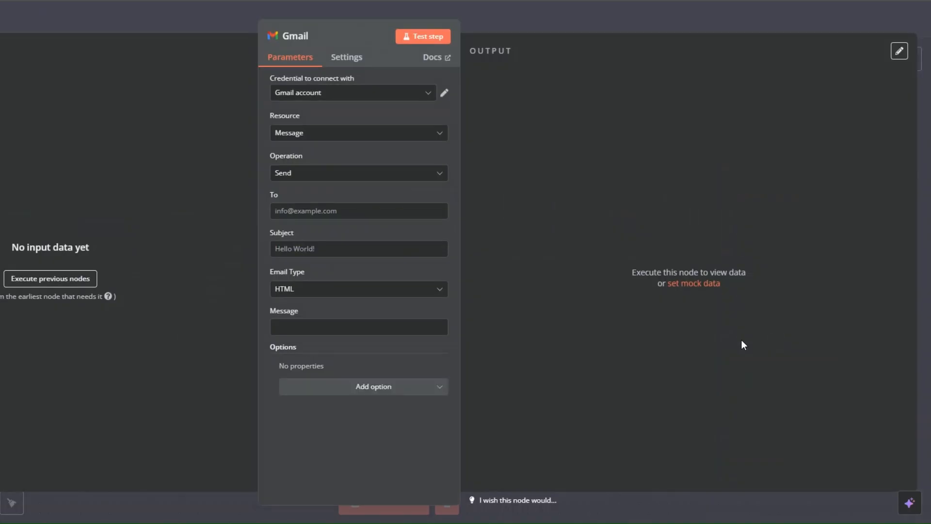
click(509, 95)
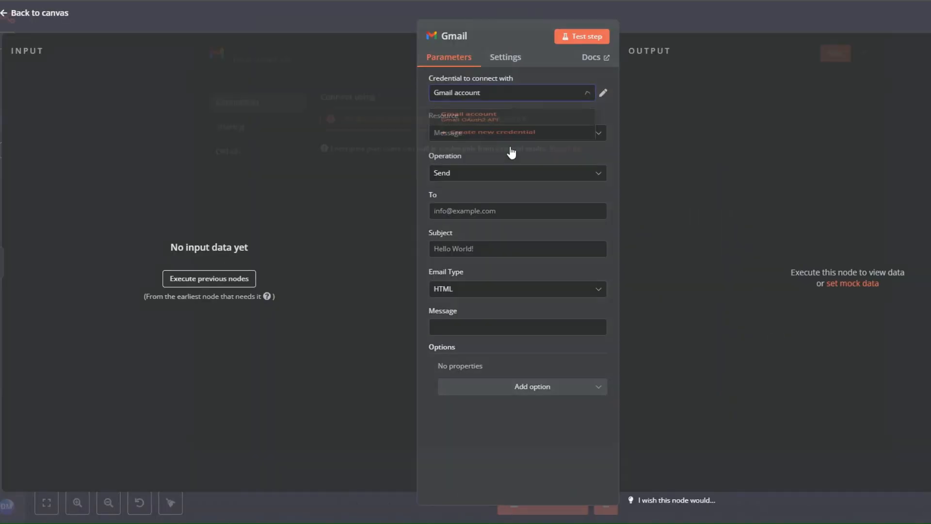
click(509, 151)
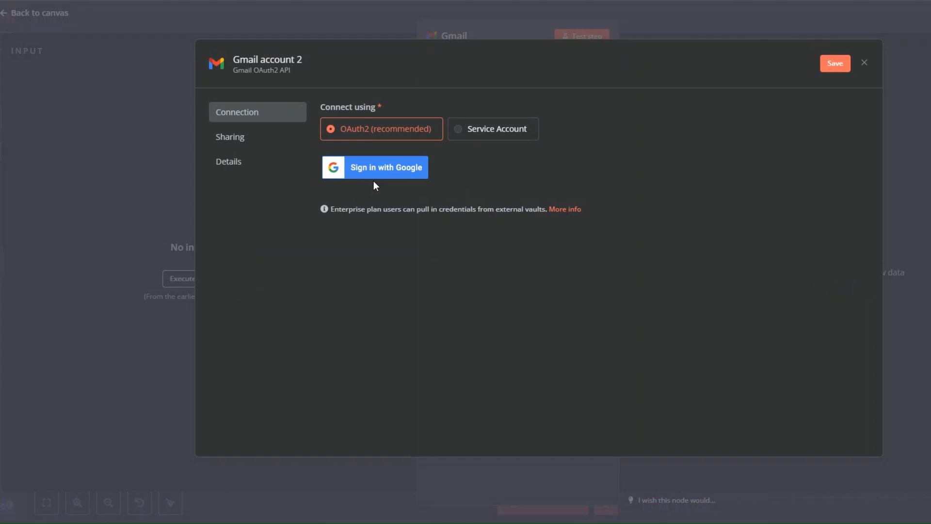
click(865, 63)
click(572, 287)
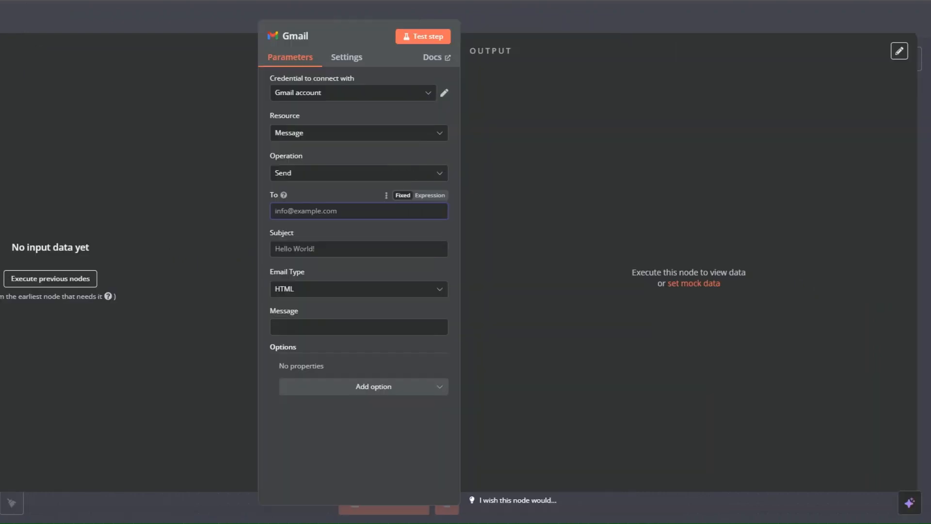
key(Escape)
Step: Deactivate the Gmail node and run a test of the whole workflow
right_click(738, 229)
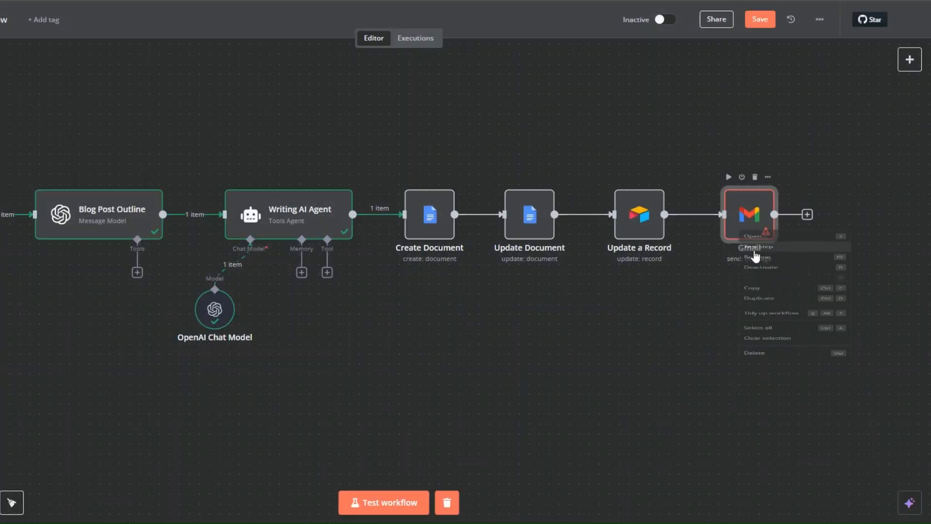
click(759, 292)
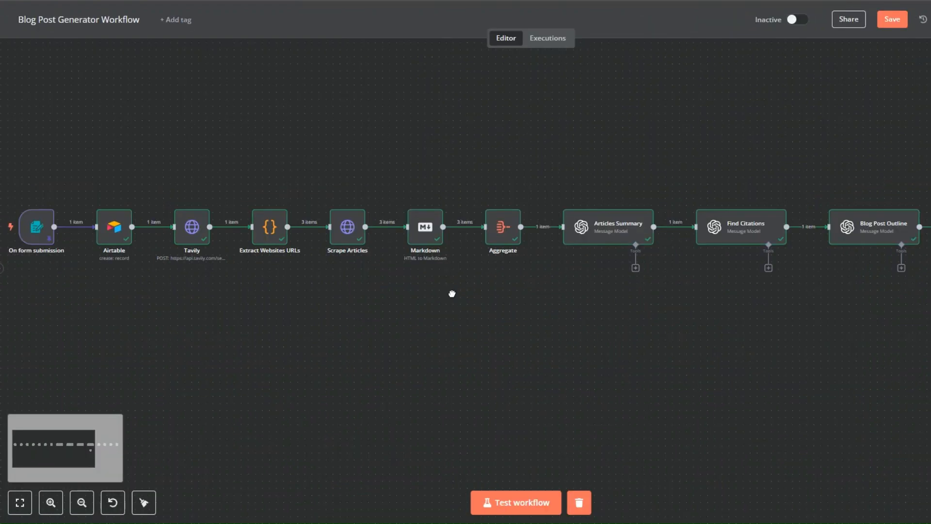
scroll(453, 293, up, 3)
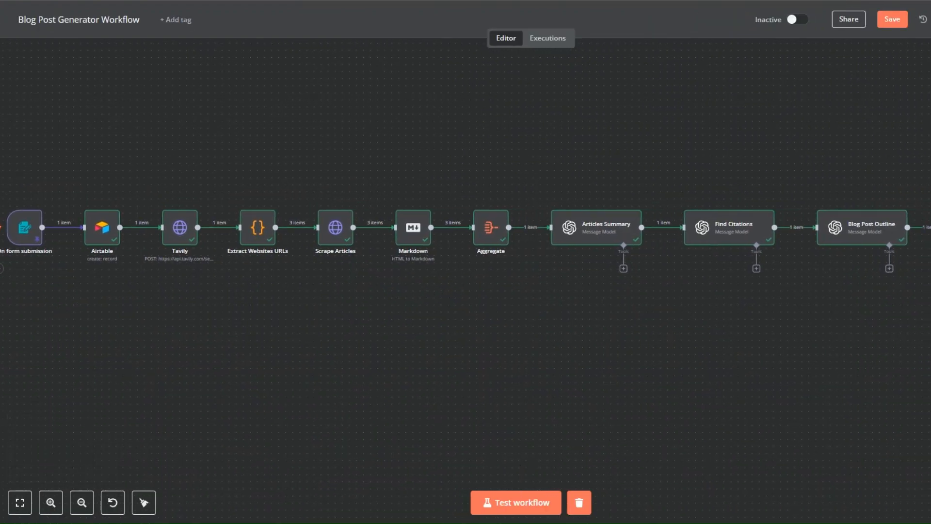
click(526, 504)
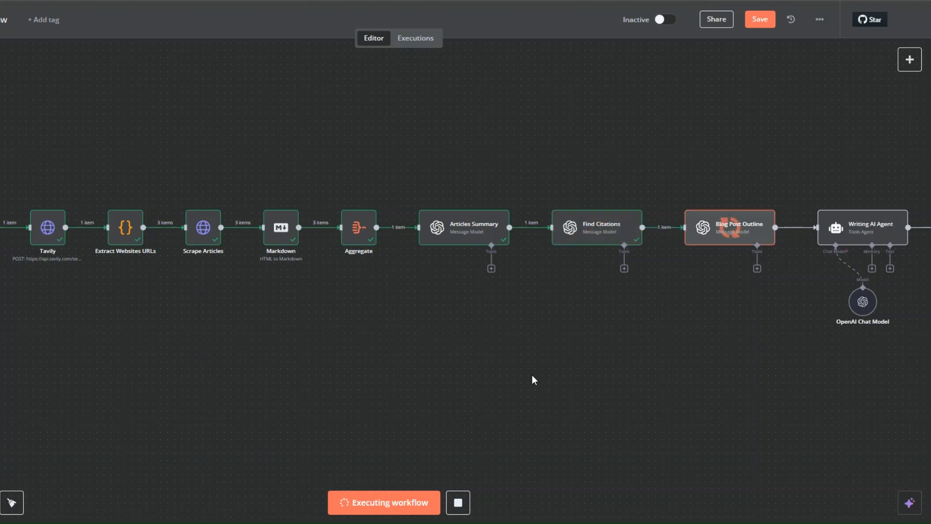
Step: Examine the test run across all nodes, from the form submission to the Gmail node
drag(532, 377, 188, 373)
drag(494, 335, 442, 338)
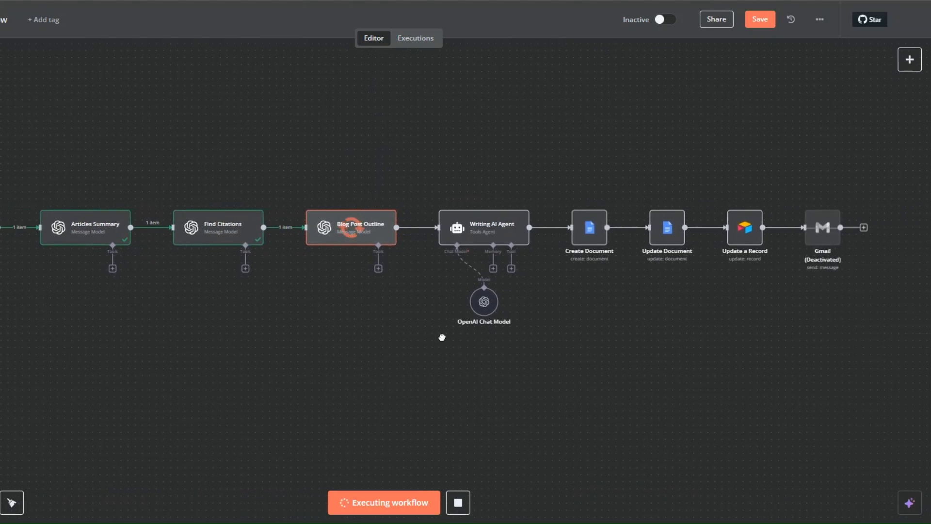
scroll(443, 338, up, 1)
scroll(442, 336, down, 1)
scroll(442, 334, up, 1)
drag(432, 316, 396, 320)
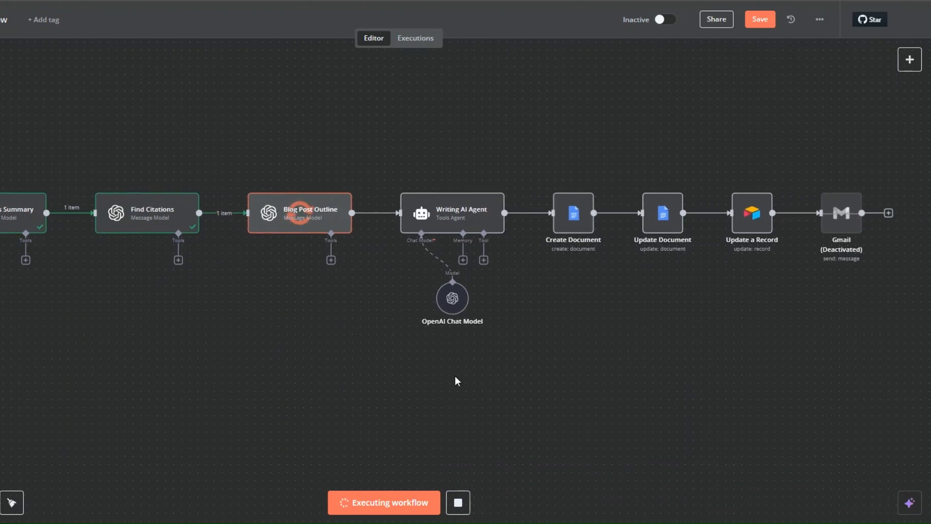
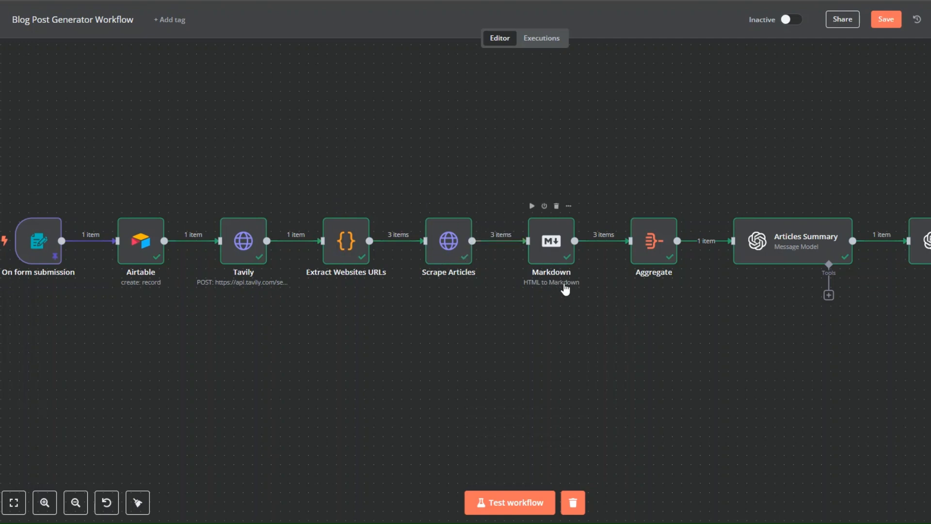
drag(797, 296, 784, 296)
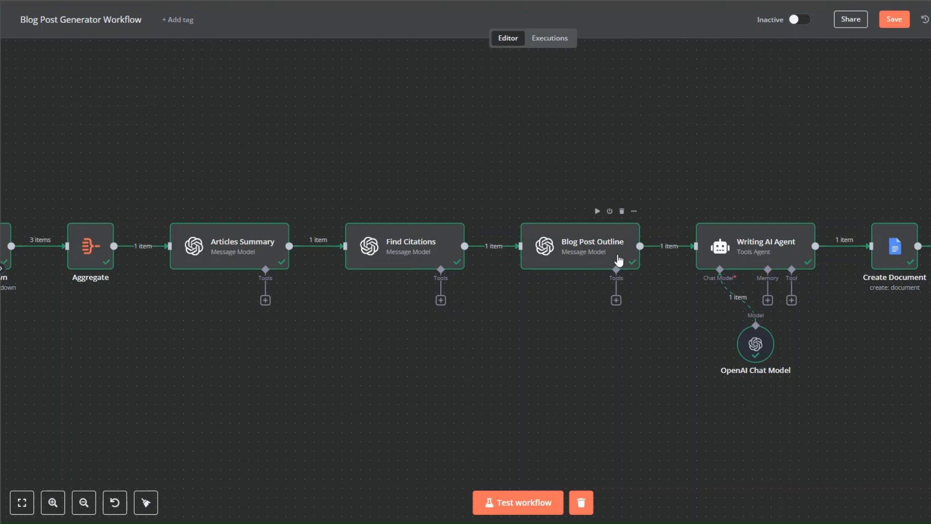
drag(756, 342, 702, 345)
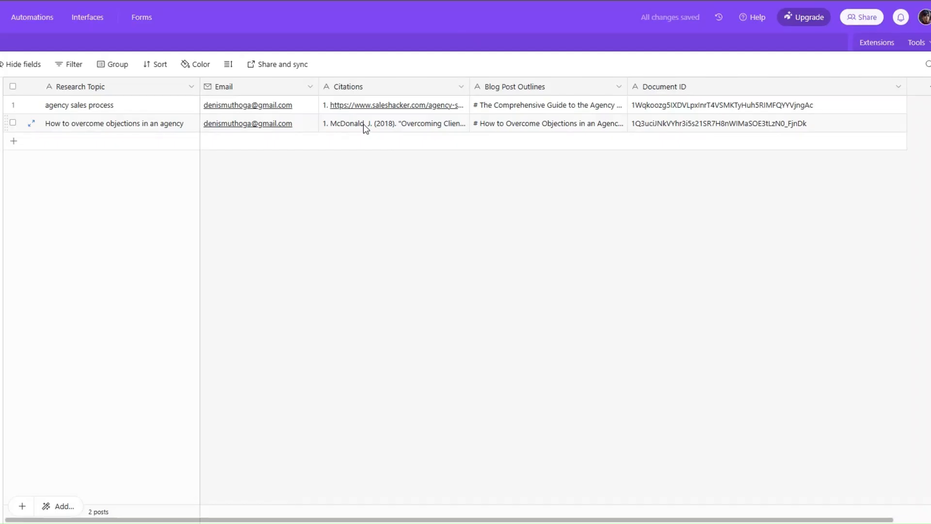
Step: Switch to Airtable and check the Citations, Blog Post Outlines and Document ID cells of the second record
click(364, 124)
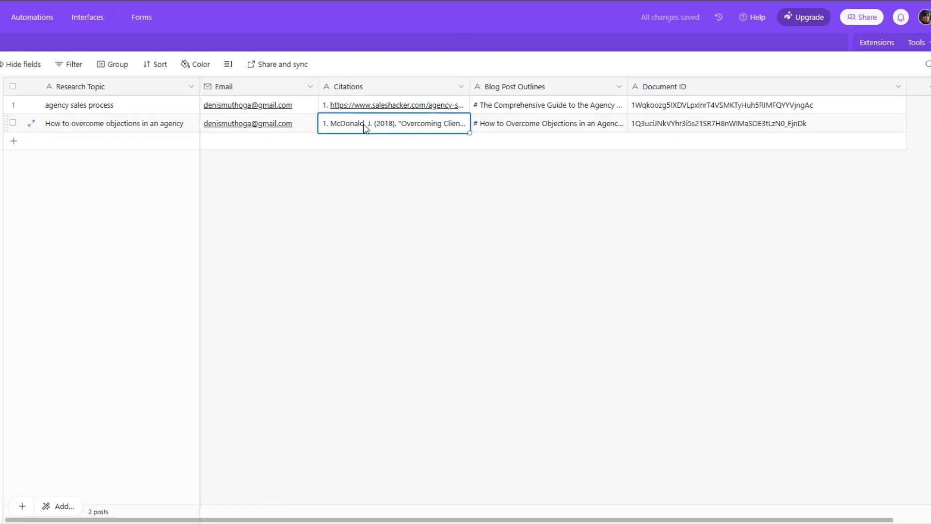
click(543, 125)
click(645, 124)
Step: Expand the "How to overcome objections in an agency" record and read through its full citations and blog post outline
click(213, 167)
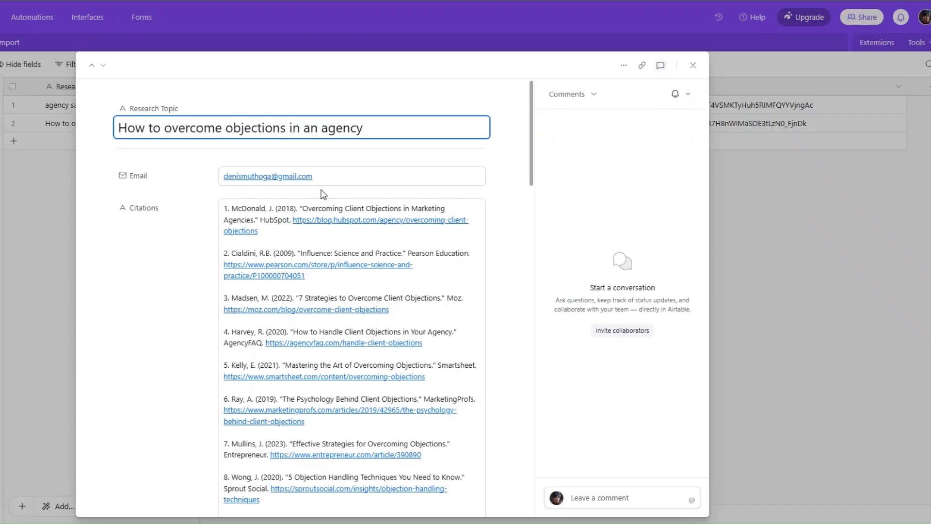
scroll(321, 193, down, 6)
scroll(322, 193, down, 15)
scroll(322, 193, down, 6)
drag(224, 198, 316, 466)
scroll(309, 297, down, 2)
click(168, 284)
scroll(159, 231, up, 2)
scroll(188, 271, down, 2)
drag(414, 454, 212, 459)
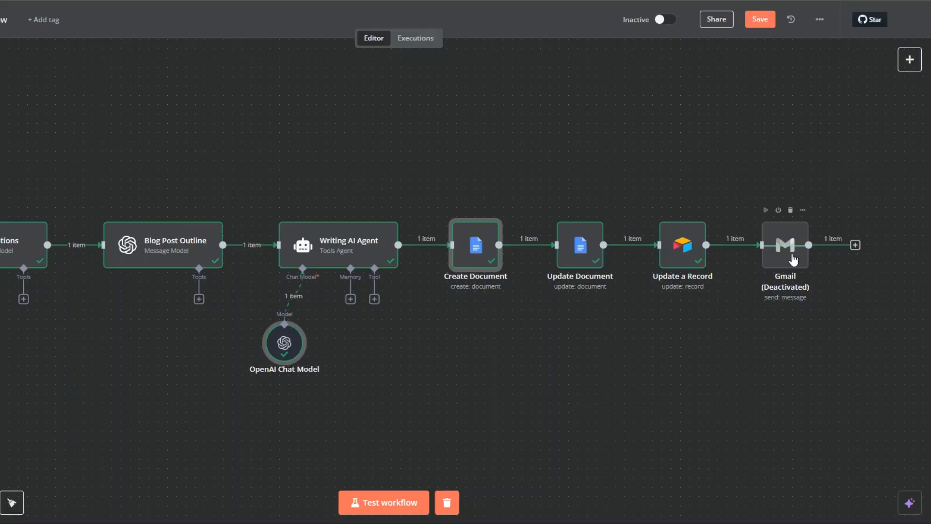
Step: Reactivate the Gmail node in n8n and map its To field to the form submission's "What is your email?" value
right_click(792, 262)
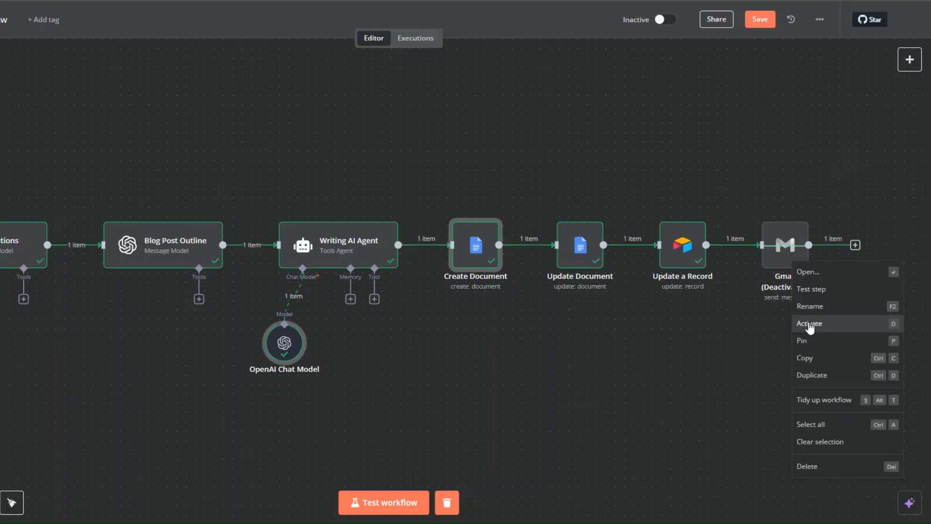
click(808, 324)
right_click(778, 263)
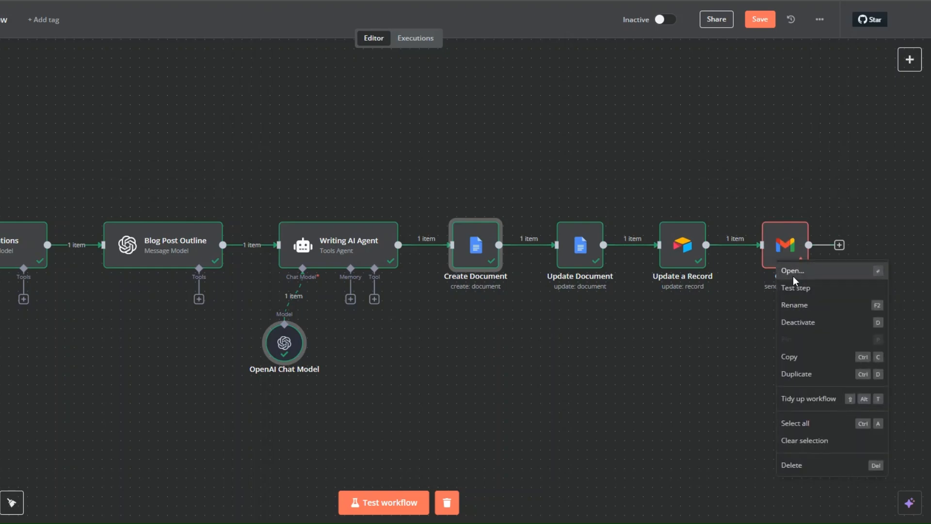
click(792, 275)
click(455, 210)
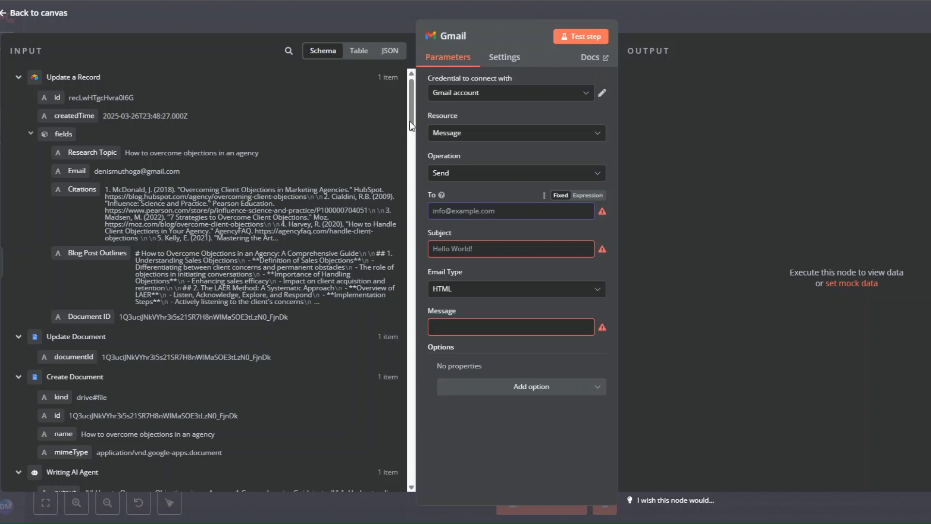
drag(409, 123, 379, 431)
scroll(380, 430, down, 10)
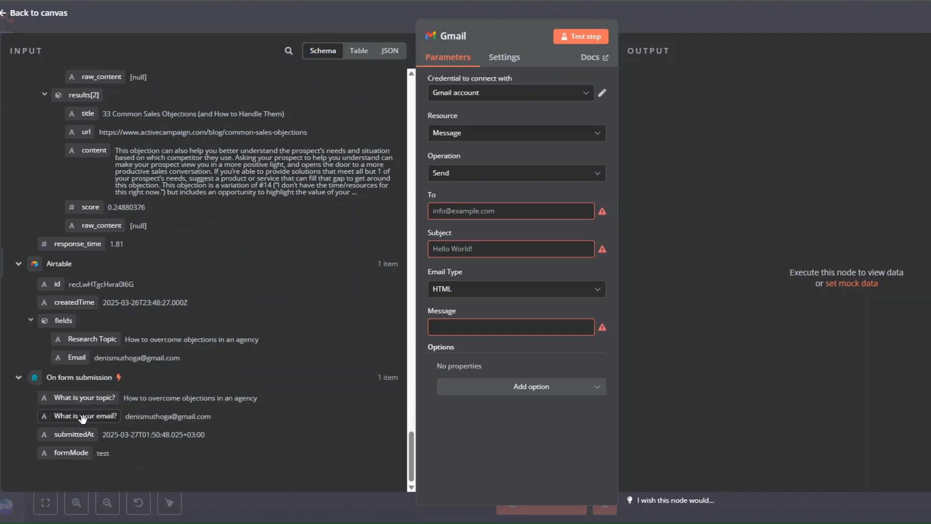
drag(198, 378, 469, 214)
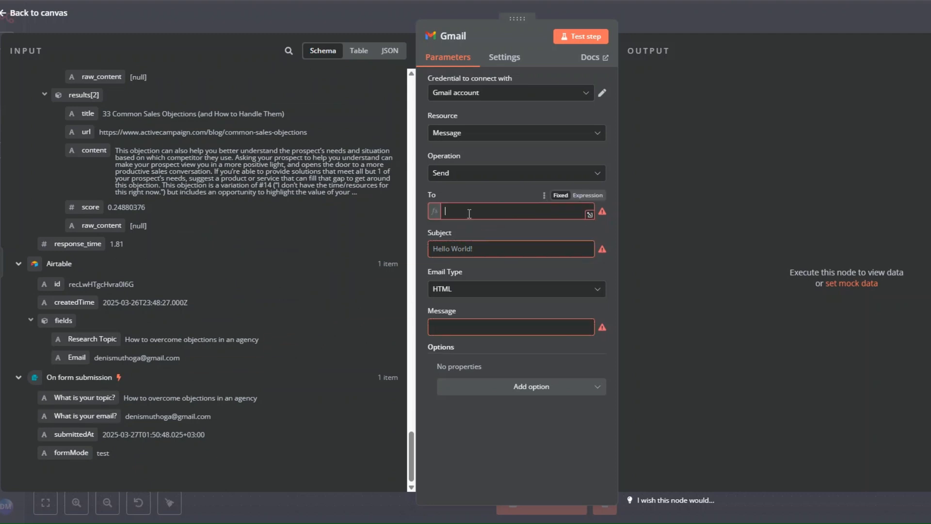
Step: Set the email type to Text, the subject to "New Blog Post Successfully Generated" and a message beginning "Hi there, Your latest blog post has been generated"
click(449, 411)
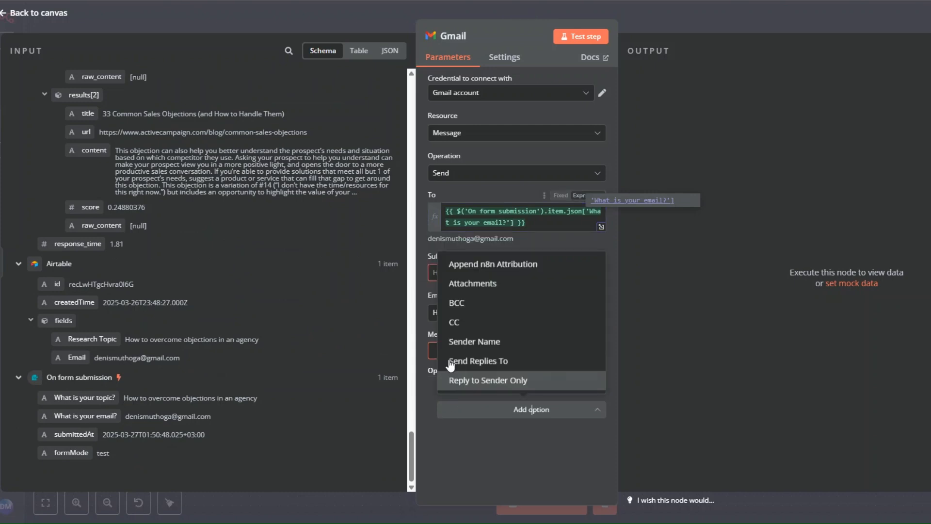
click(433, 314)
click(448, 343)
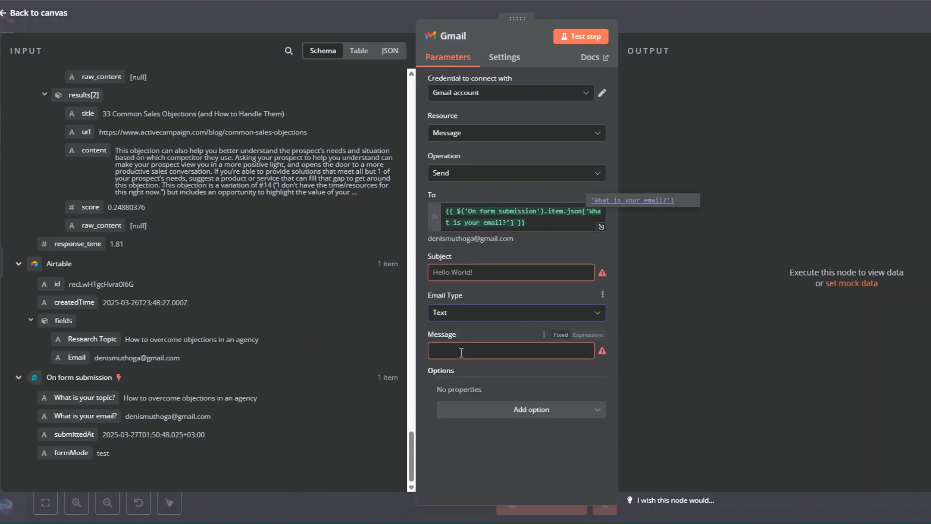
click(456, 272)
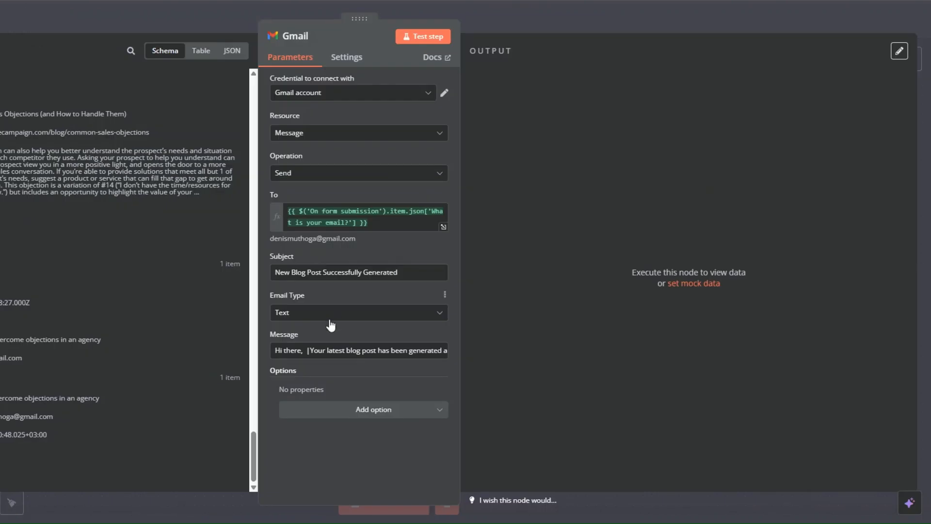
Step: Add the Append n8n Attribution option, turn it off and test the Gmail step
click(354, 412)
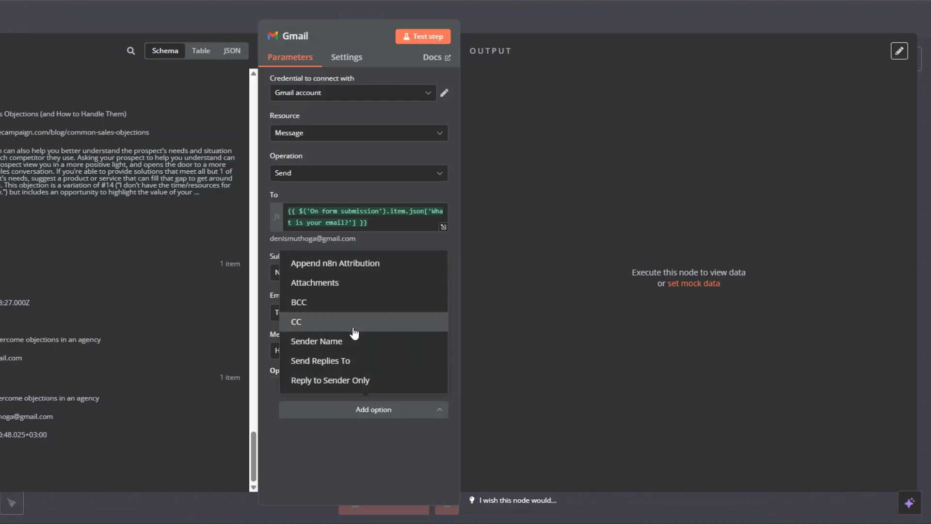
click(335, 264)
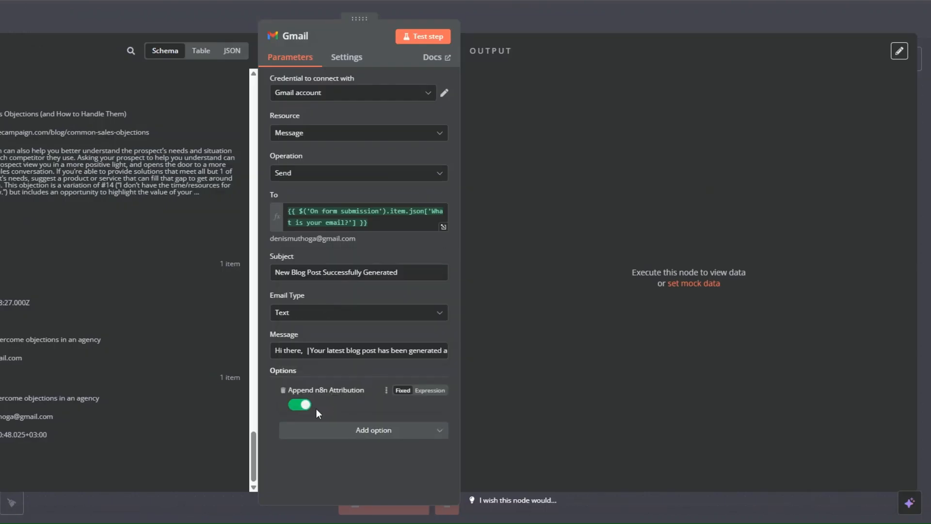
click(291, 406)
click(417, 37)
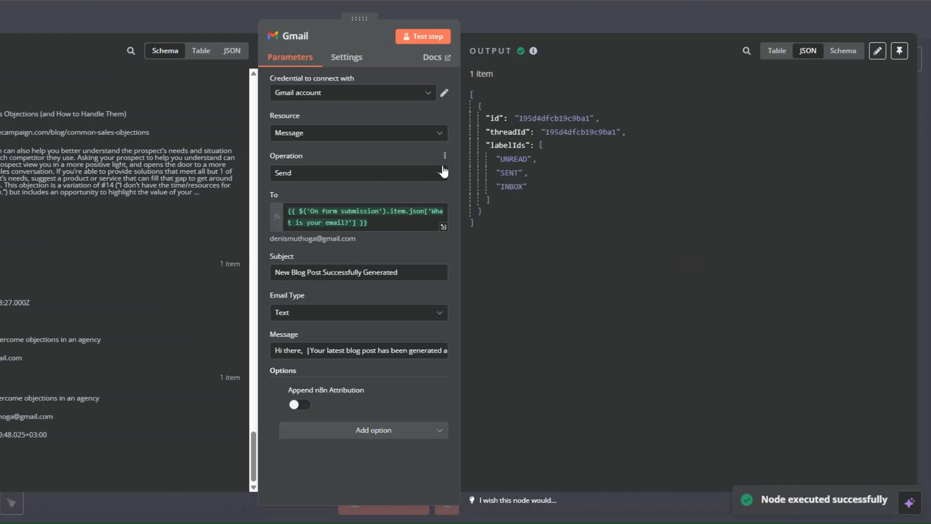
drag(497, 172, 546, 179)
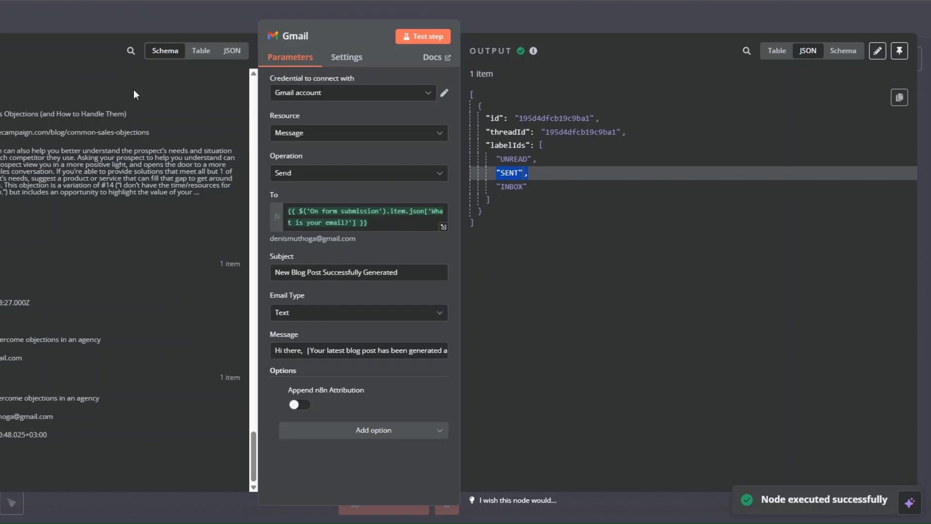
Step: Rename the Gmail node as "Notification Email" and save the workflow
key(Escape)
right_click(784, 264)
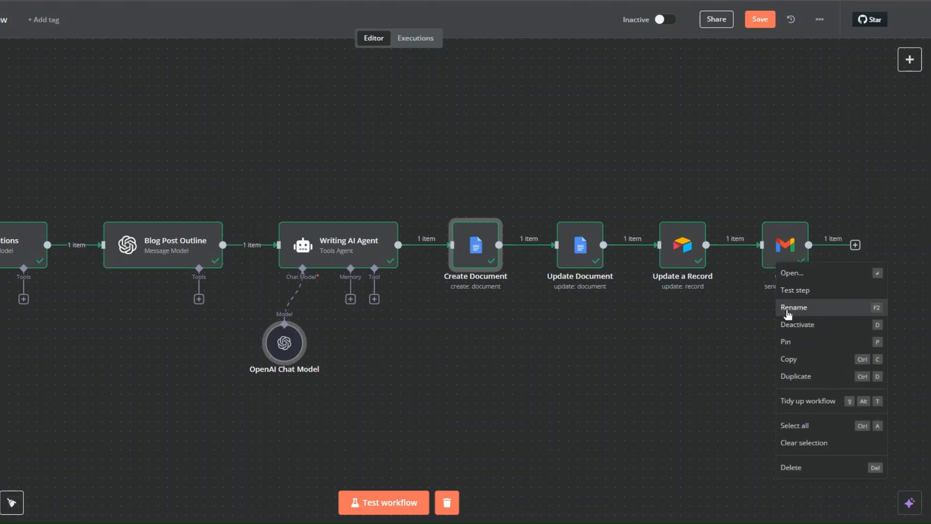
click(788, 311)
text(Notification Email)
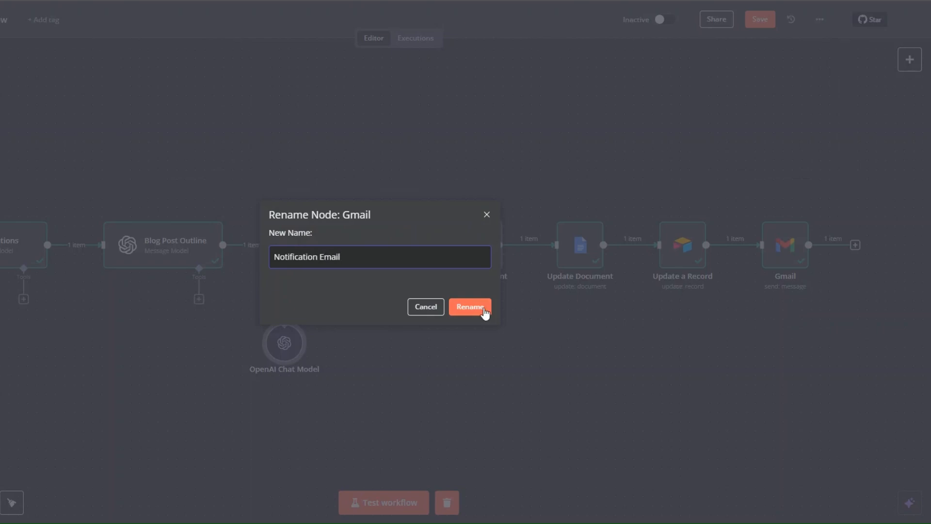
click(477, 308)
click(754, 20)
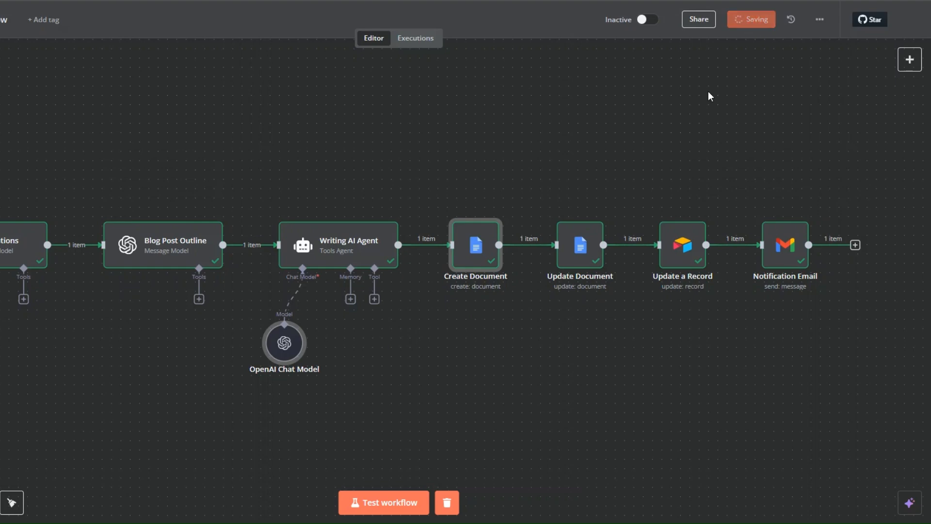
click(12, 502)
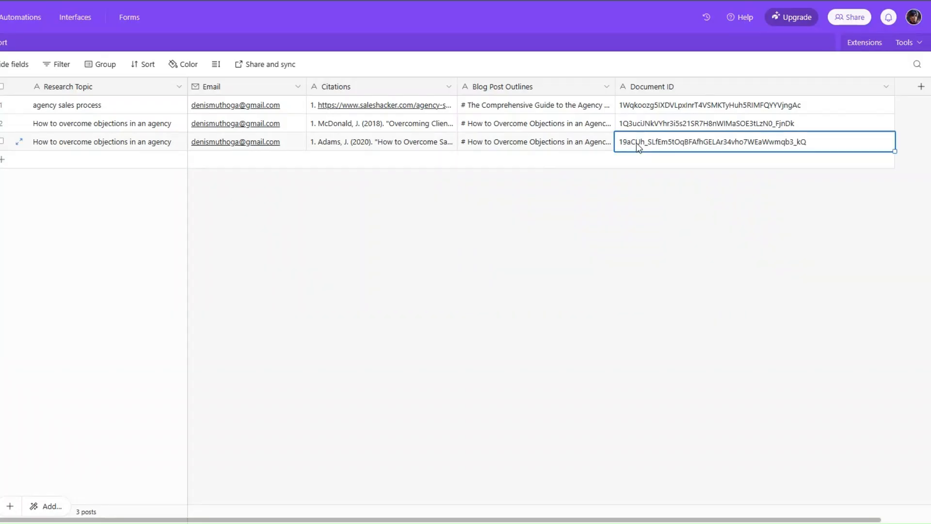
Step: Open the generated "How to overcome objections in an agency" document in Google Docs using its Document ID from Airtable
click(637, 143)
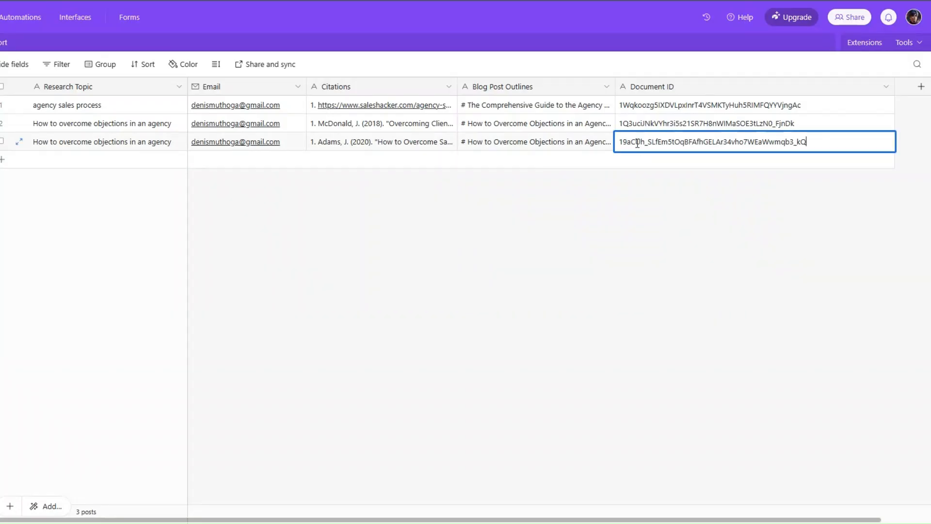
key(ctrl+a)
click(631, 178)
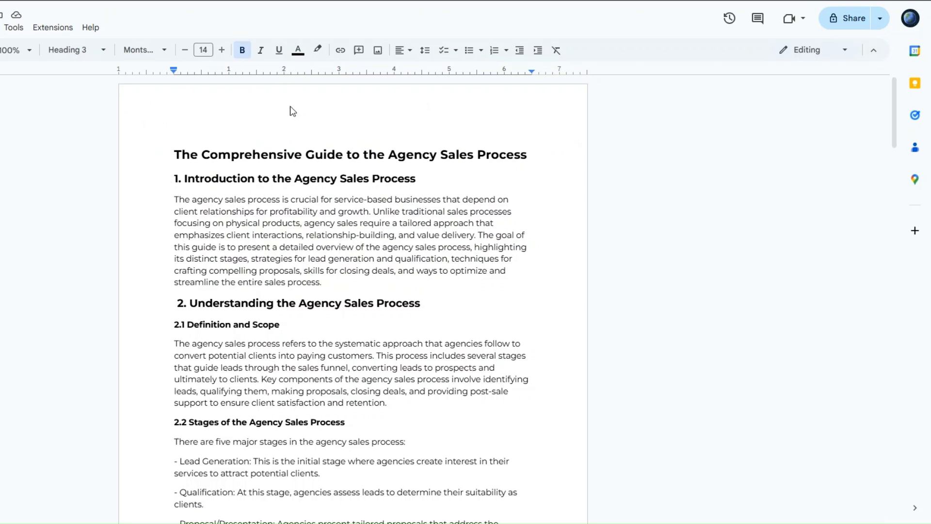
key(ctrl+l)
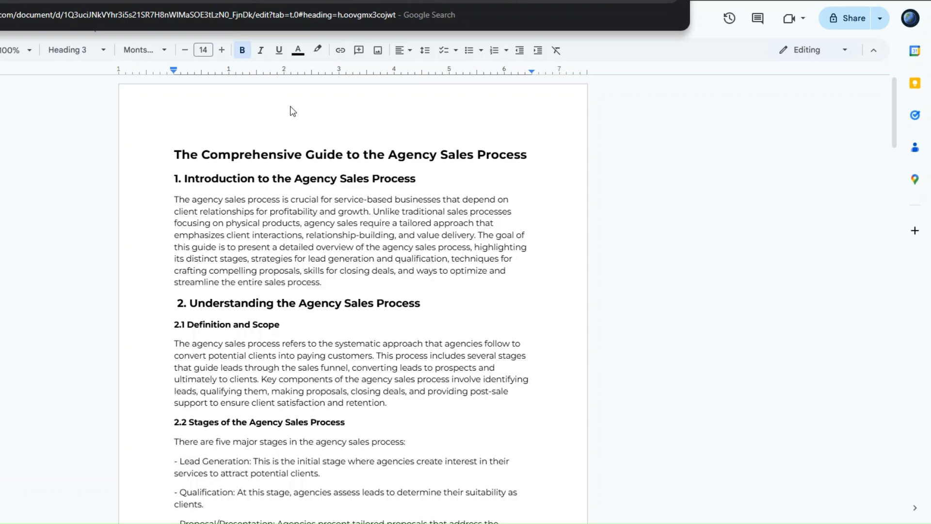
key(Return)
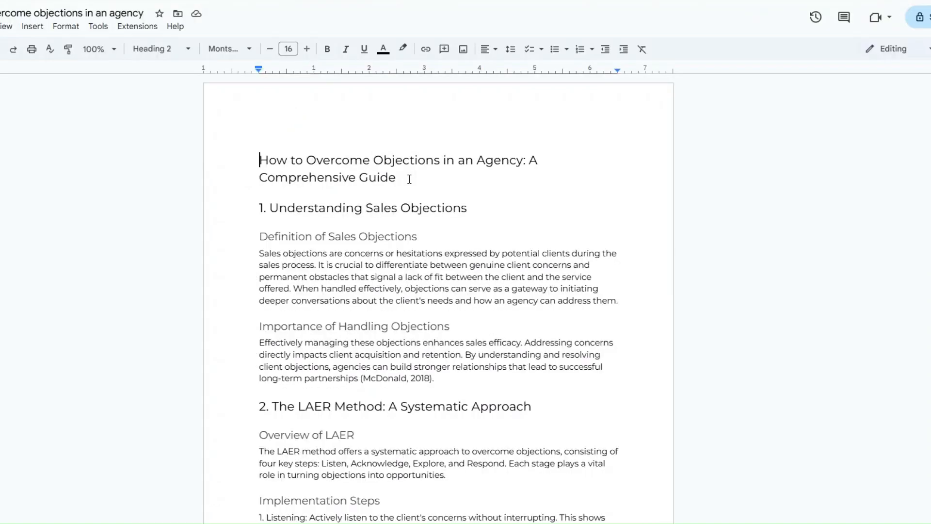
Step: Examine the title, section headings and body text of the generated objections article
scroll(413, 162, down, 20)
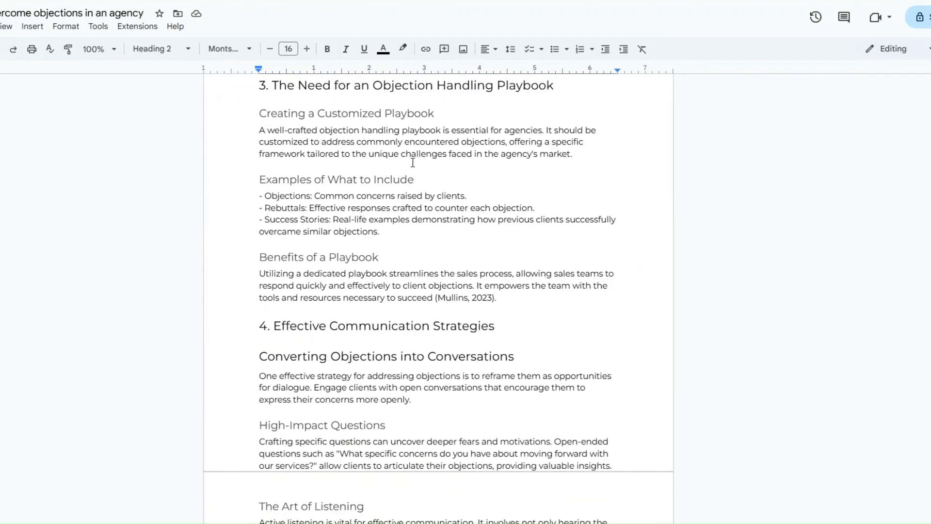
scroll(413, 163, down, 20)
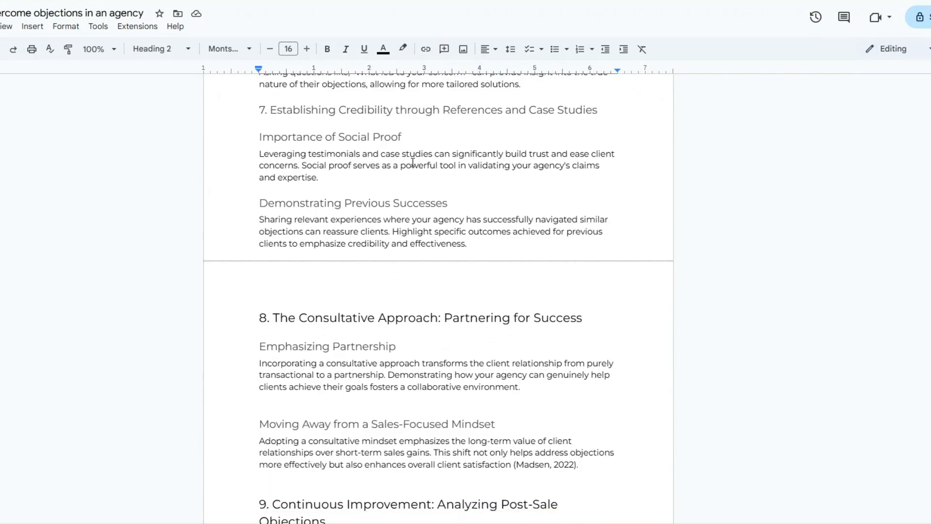
scroll(413, 163, down, 9)
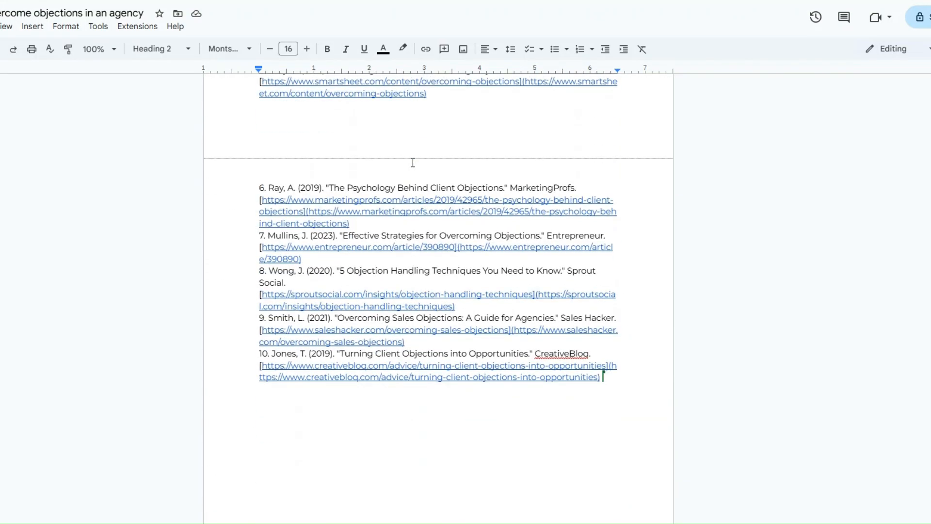
scroll(362, 175, up, 20)
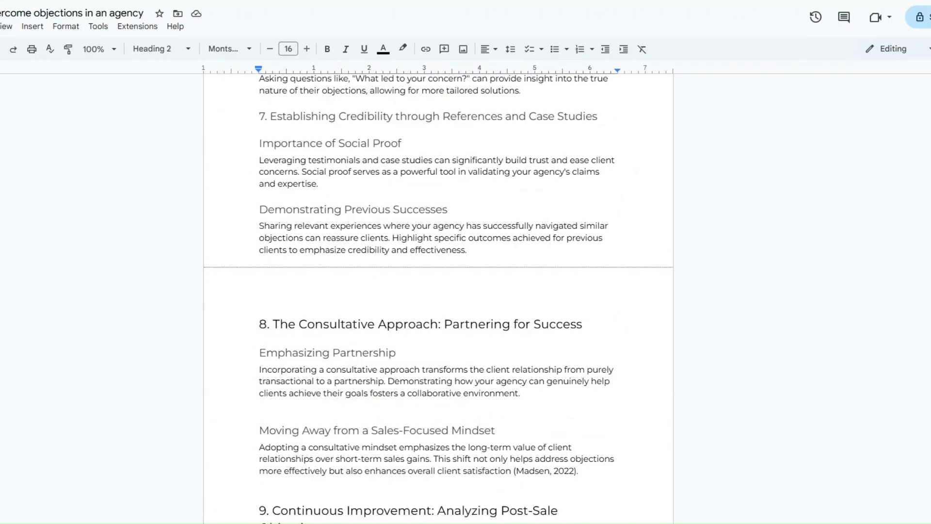
drag(260, 160, 443, 170)
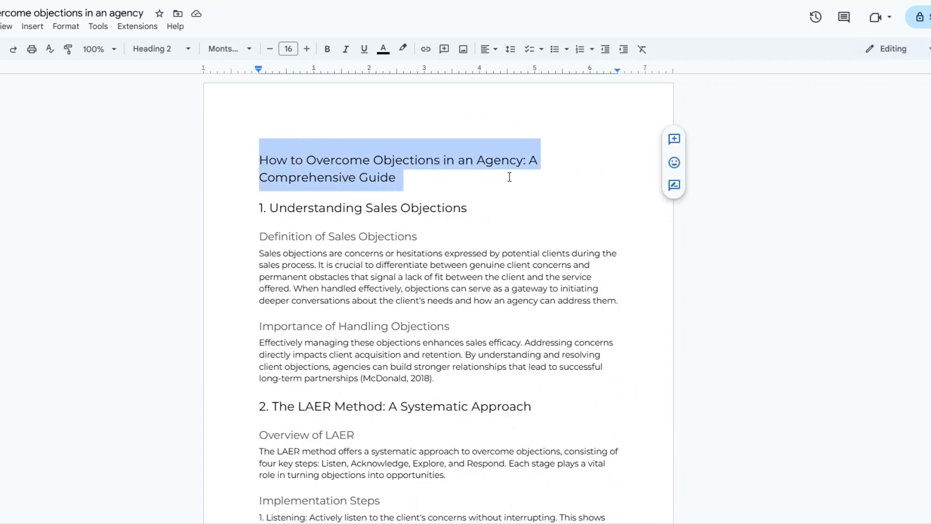
click(487, 217)
scroll(487, 217, down, 5)
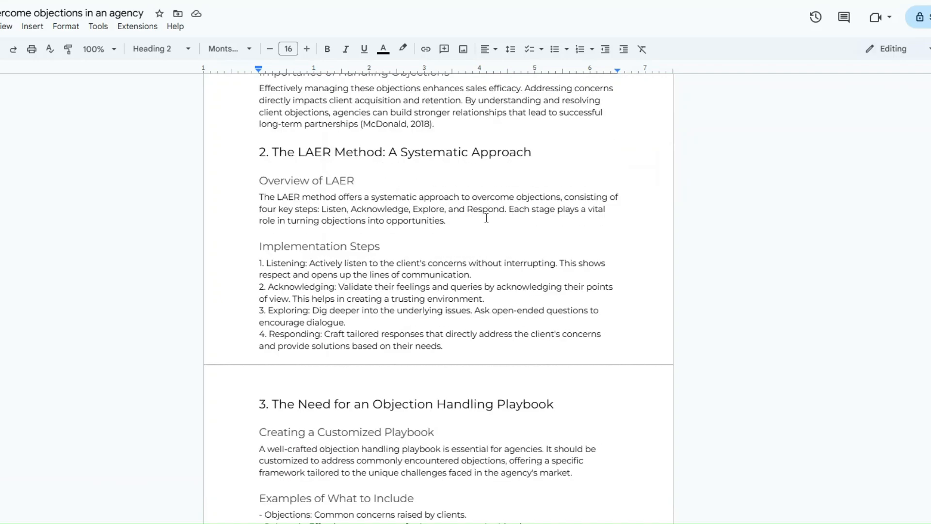
scroll(487, 218, down, 5)
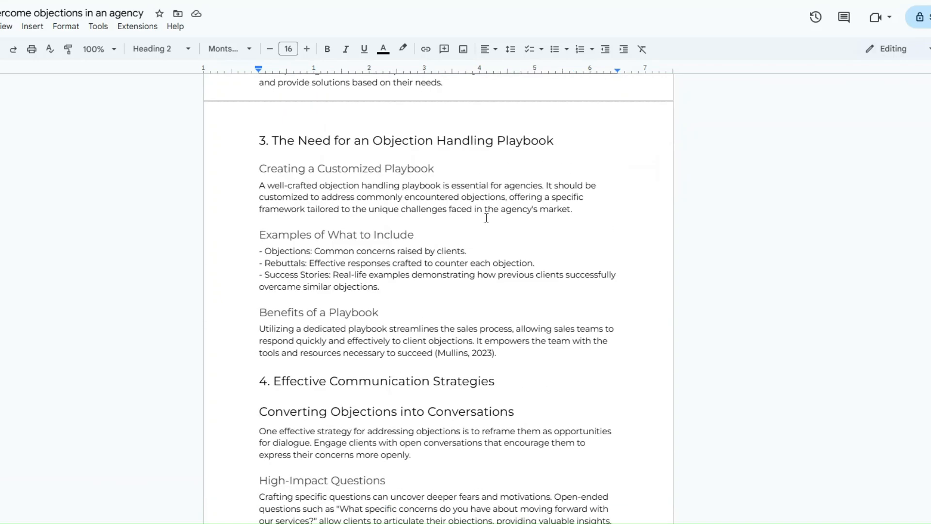
scroll(487, 218, down, 7)
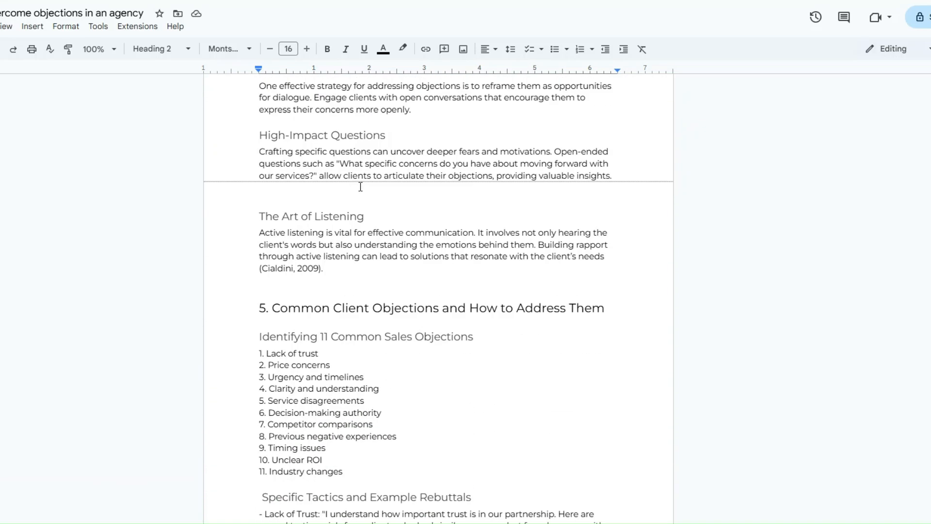
scroll(360, 187, down, 4)
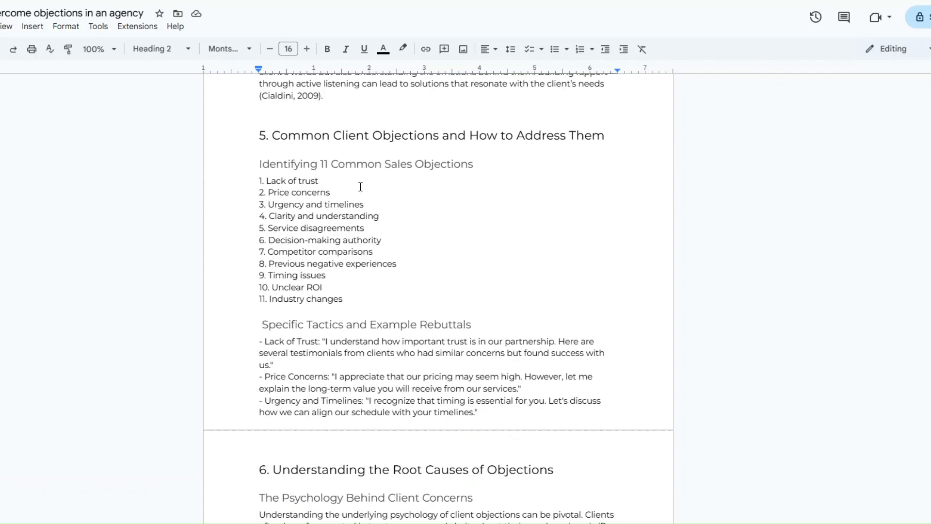
scroll(361, 187, down, 13)
scroll(360, 187, down, 11)
Step: Examine the article's Citations section and its source links, and check the opening sections again
click(244, 169)
drag(246, 183, 351, 192)
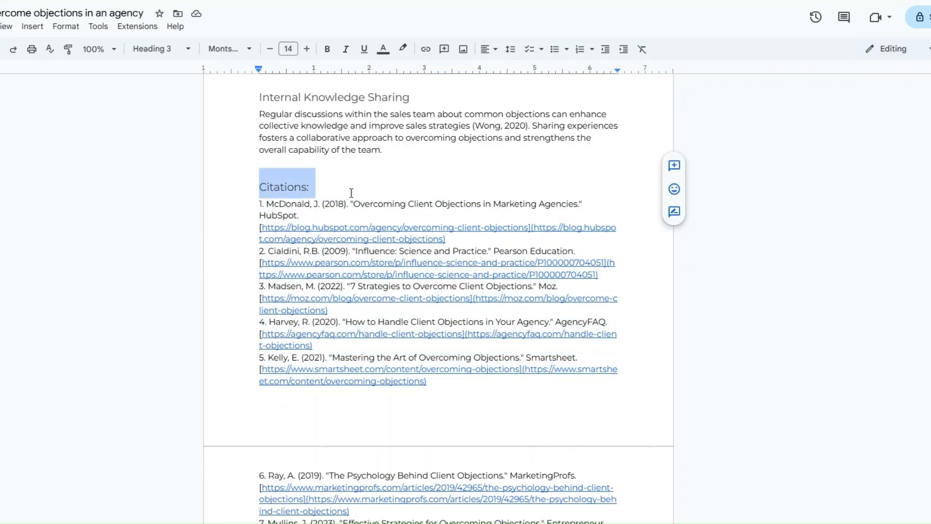
click(370, 168)
scroll(370, 169, down, 7)
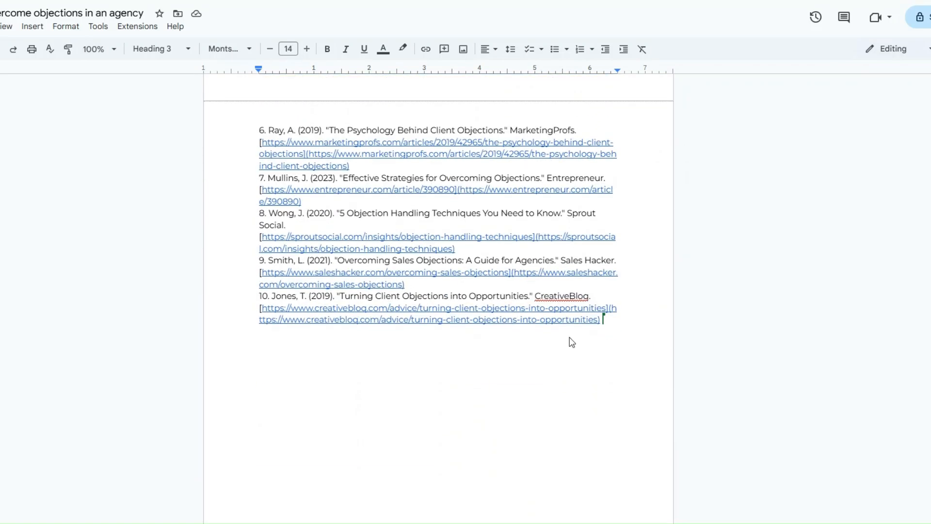
scroll(572, 343, up, 6)
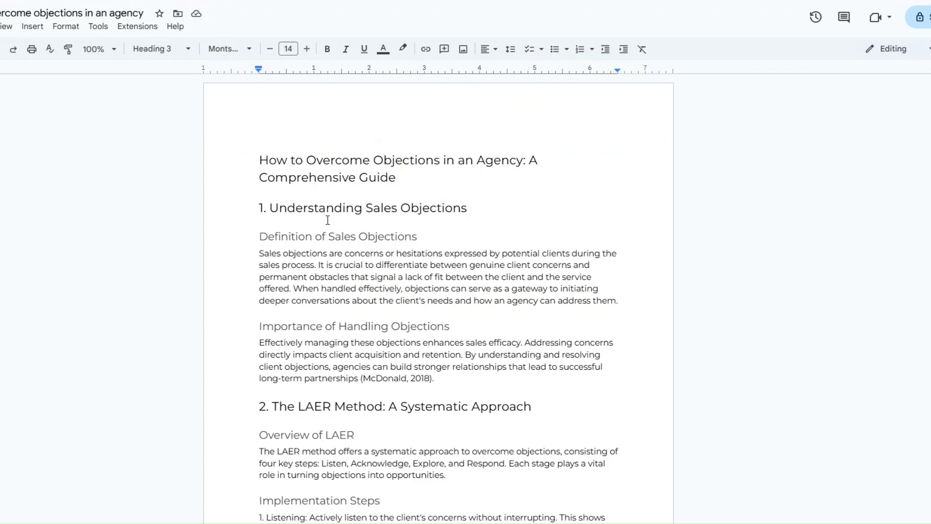
drag(266, 162, 437, 378)
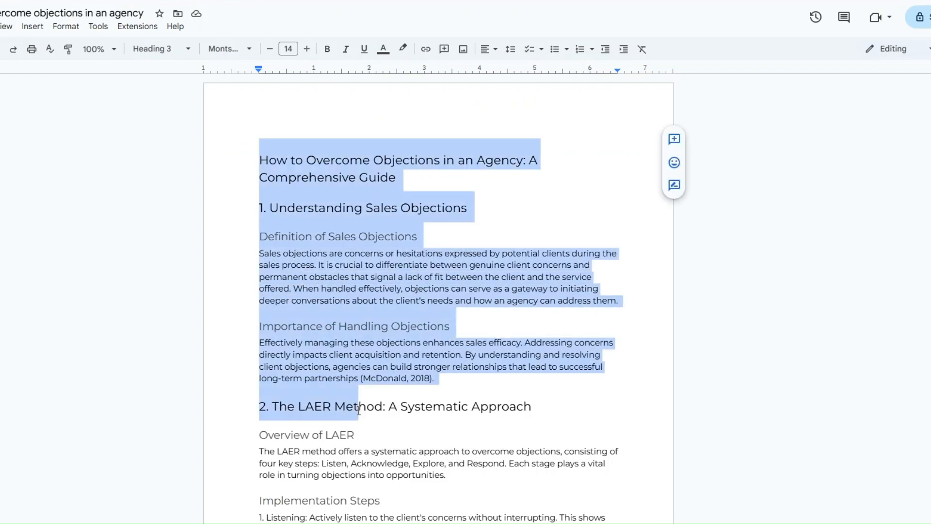
click(401, 363)
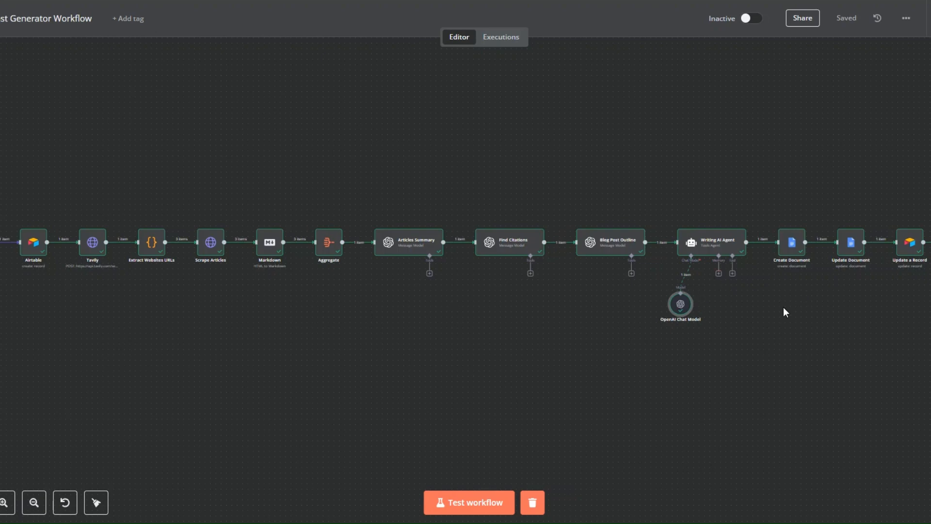
Step: Switch to n8n, unpin the form submission trigger's data and run a test of the whole workflow
right_click(25, 250)
click(54, 327)
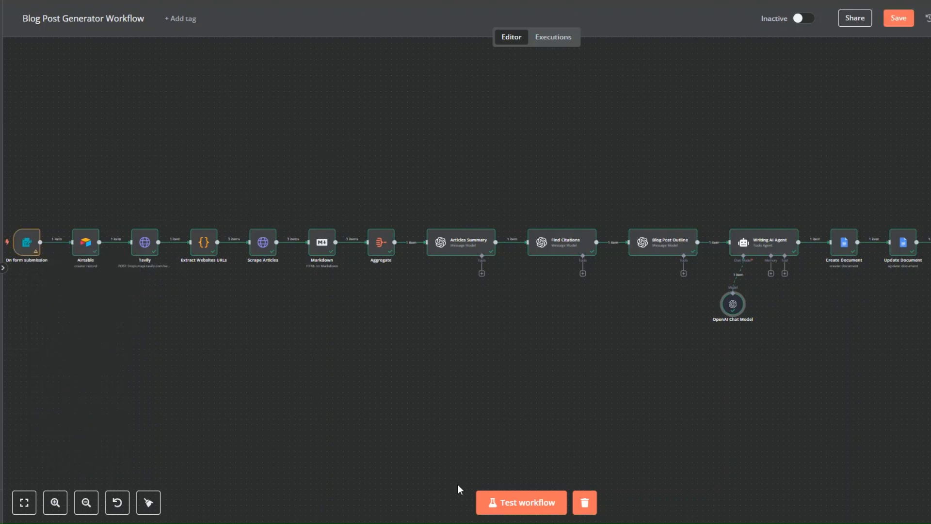
click(523, 503)
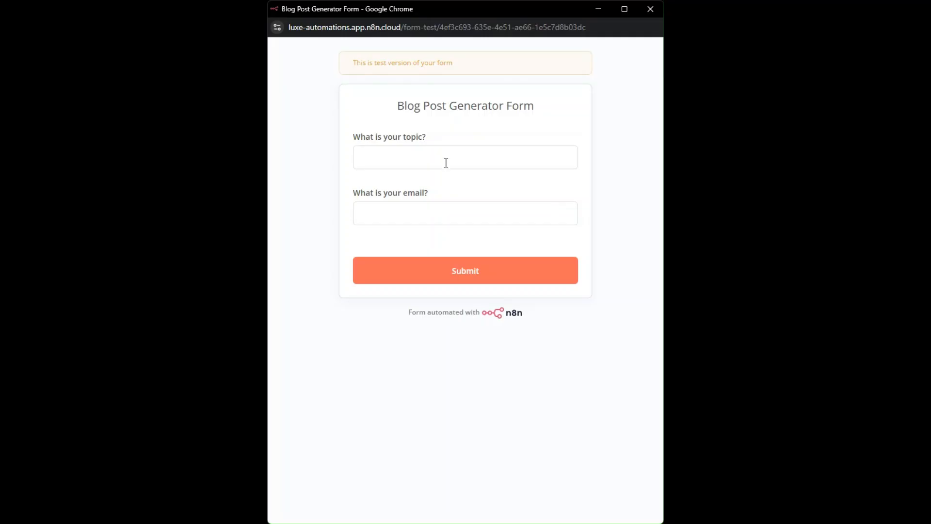
Step: Submit the test form with the topic "Lead Generation Strategies for Agencies" and the recipient's email, and close the form window
click(445, 160)
text(Lead Generation Strategies for Agencies)
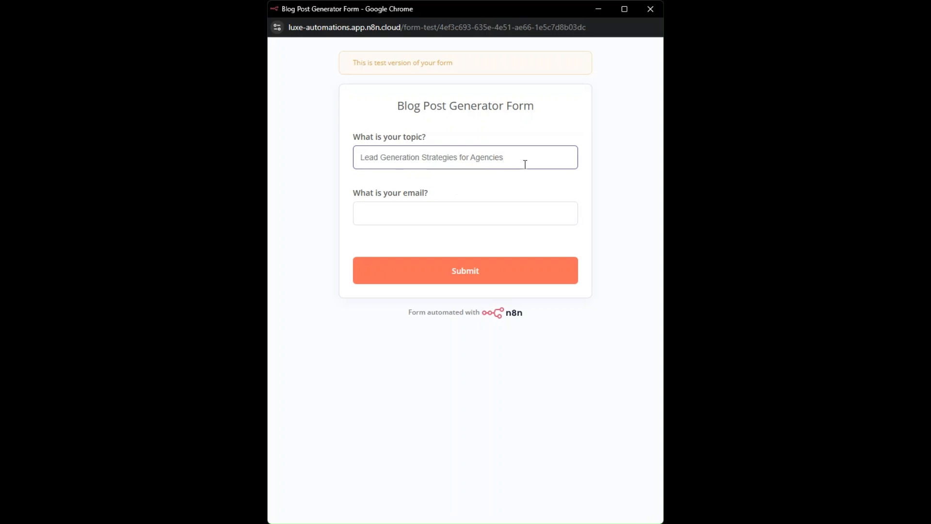
click(468, 206)
click(468, 235)
click(460, 269)
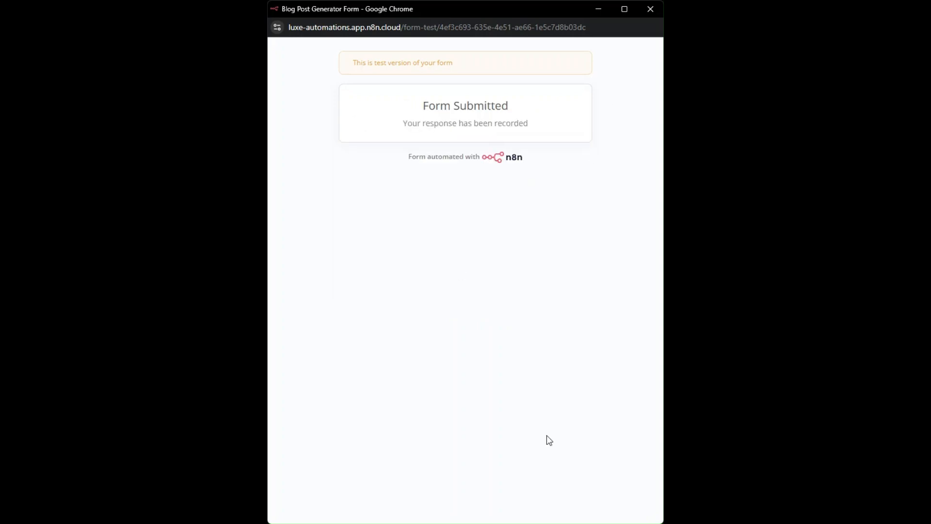
click(650, 9)
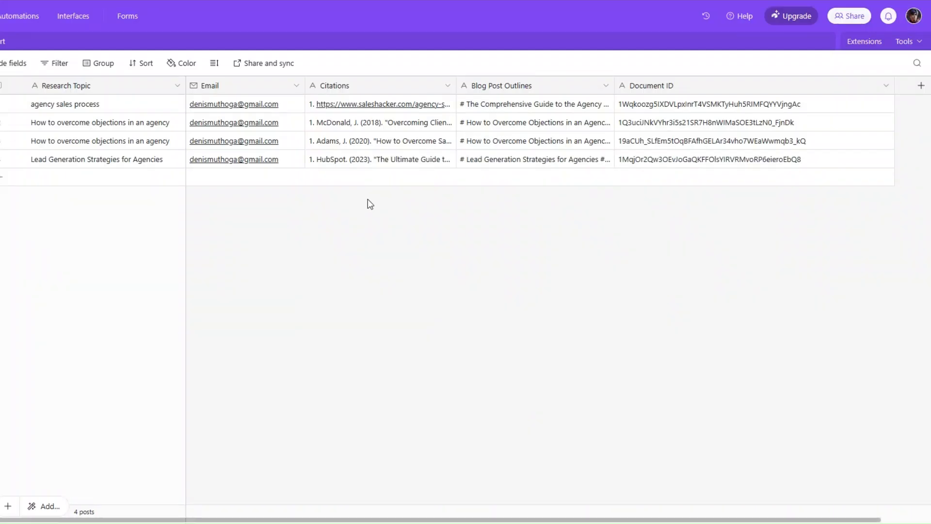
Step: Open the generated "Lead Generation Strategies for Agencies" document in Google Docs using its Document ID from Airtable
double_click(640, 159)
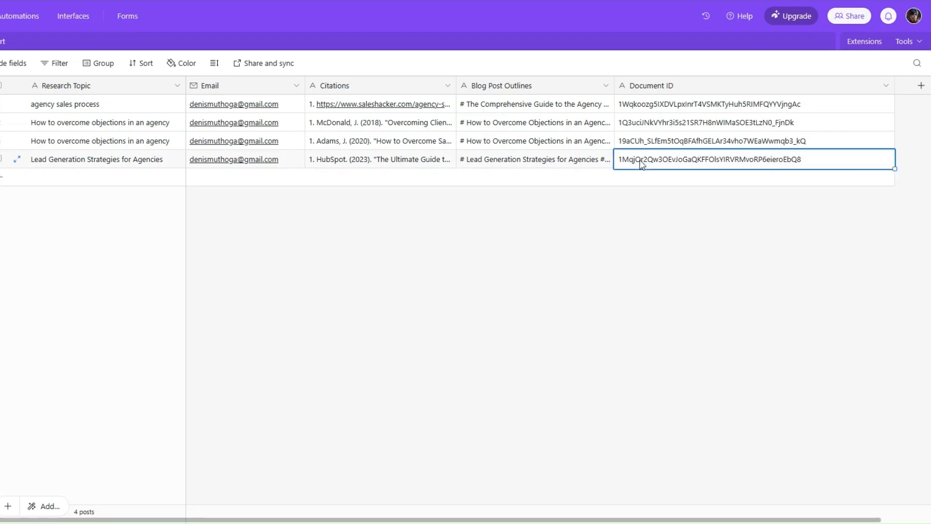
double_click(641, 160)
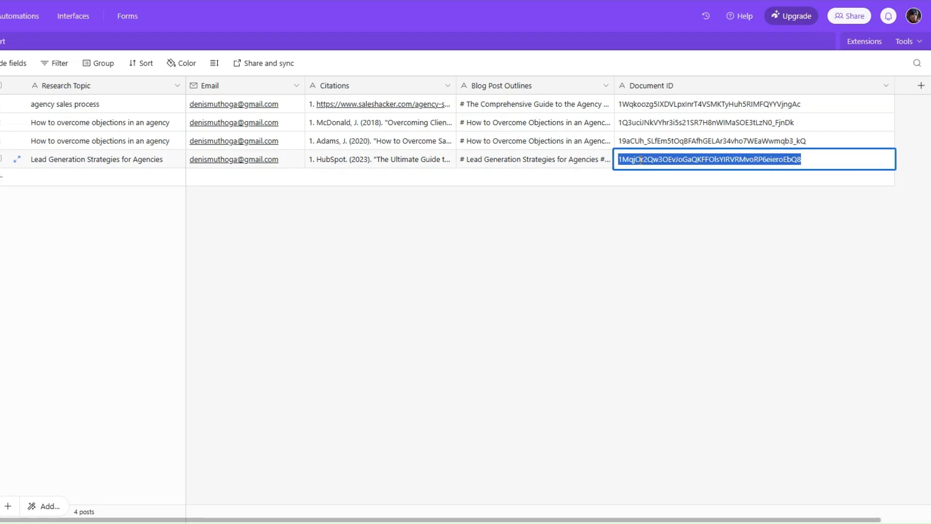
click(601, 212)
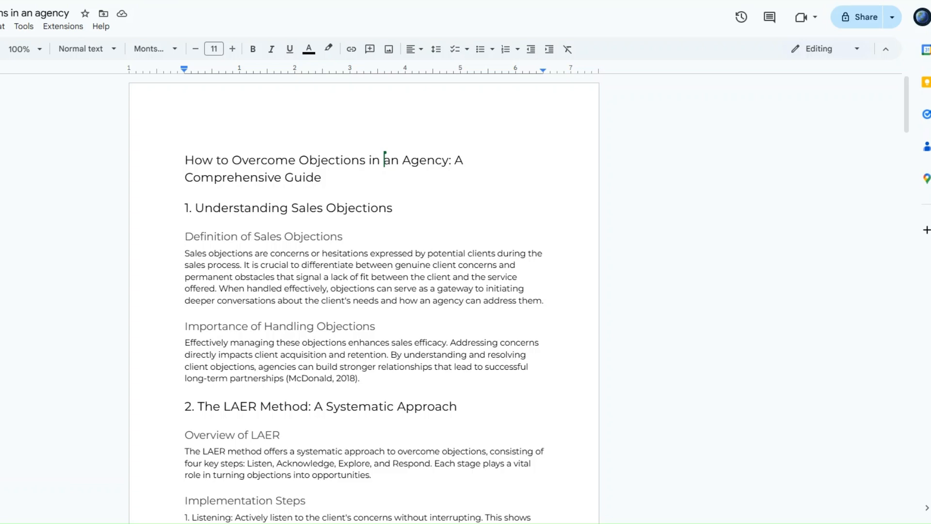
key(ctrl+l)
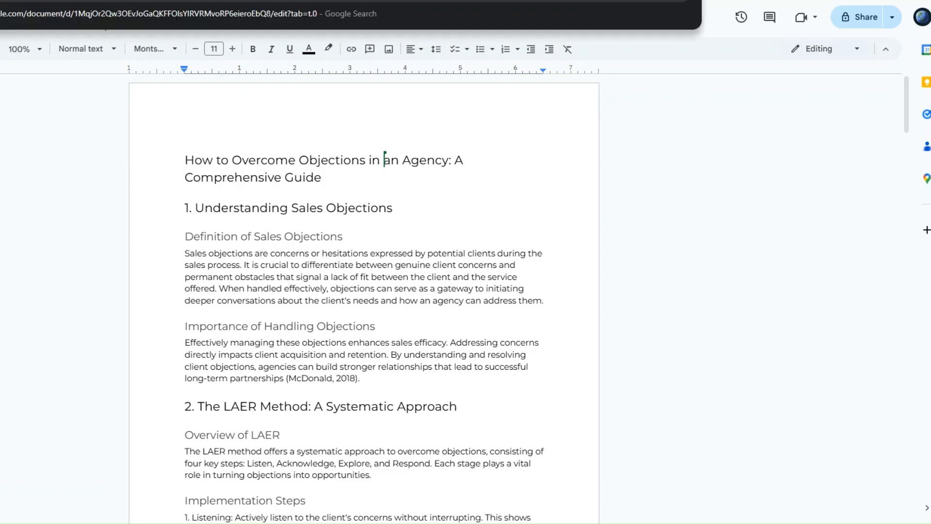
key(BackSpace)
text(/)
key(Return)
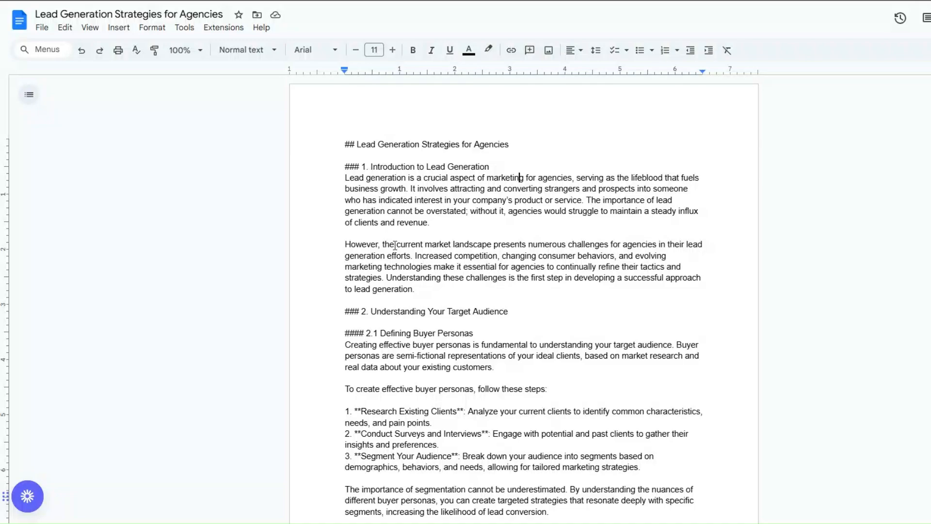
Step: Compare the raw formatting of the lead generation document with the formatted objections document
scroll(394, 245, down, 20)
scroll(348, 173, down, 20)
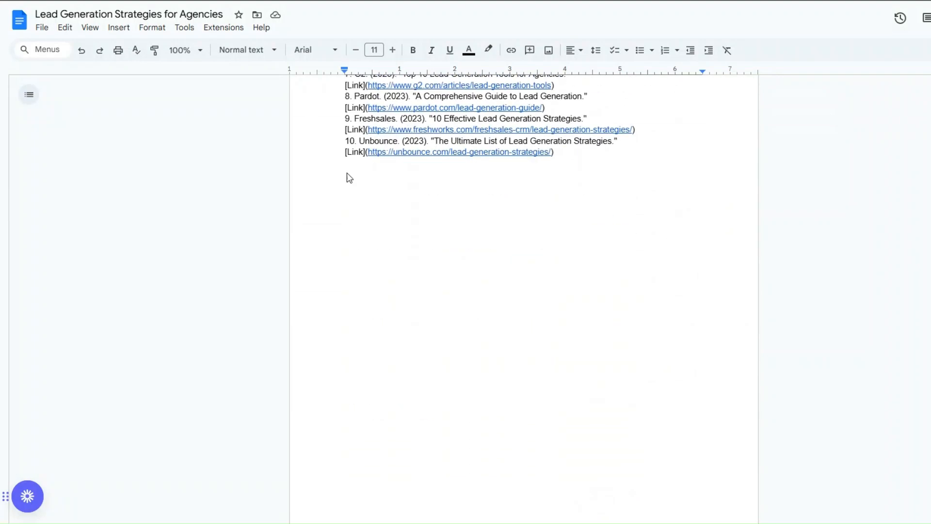
scroll(348, 174, up, 4)
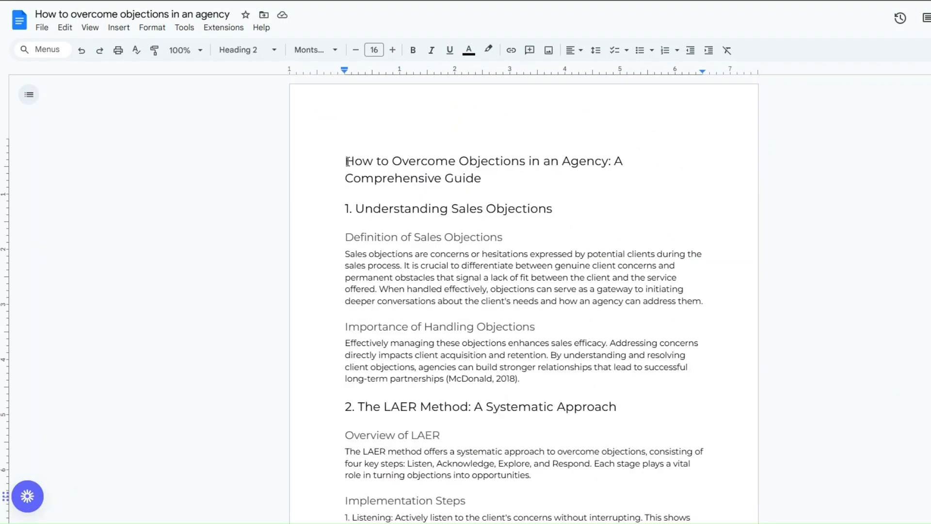
scroll(348, 161, down, 7)
scroll(349, 161, down, 5)
scroll(345, 116, up, 13)
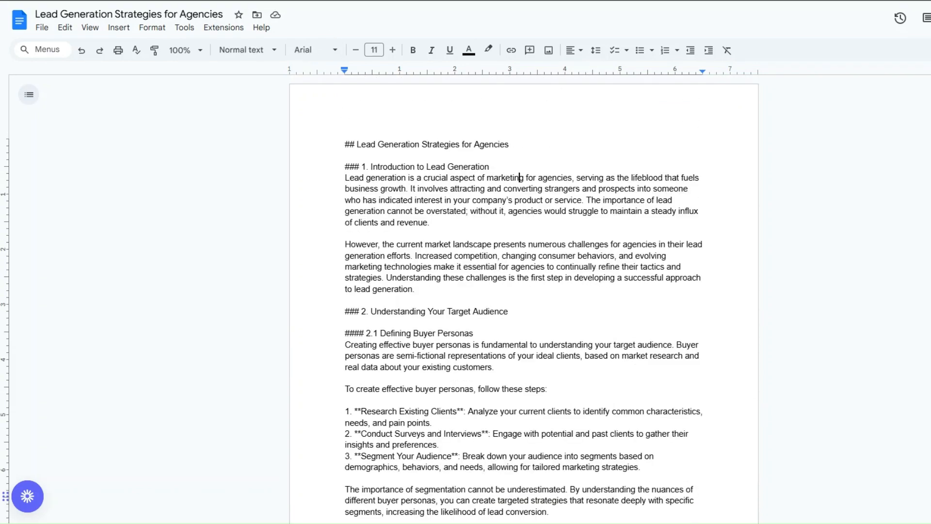
Step: Change the font of the entire lead generation document to Montserrat
key(ctrl+a)
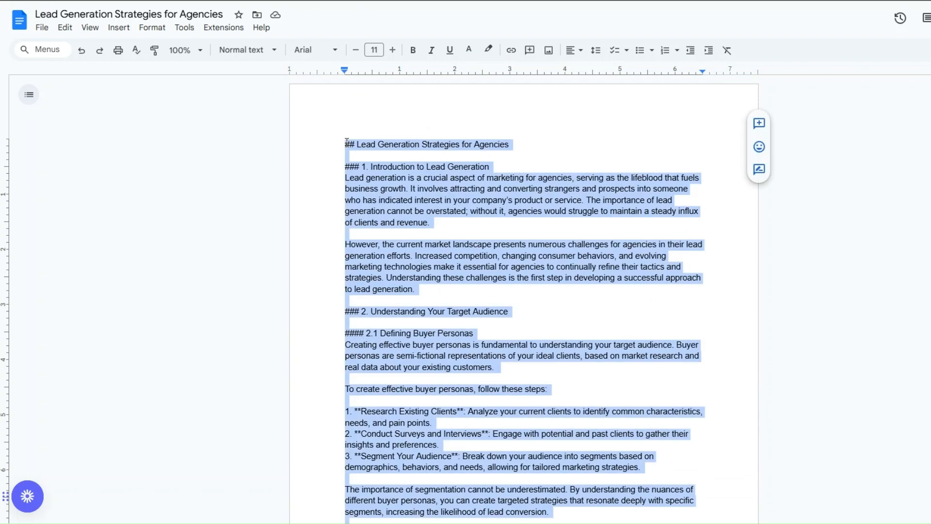
click(313, 49)
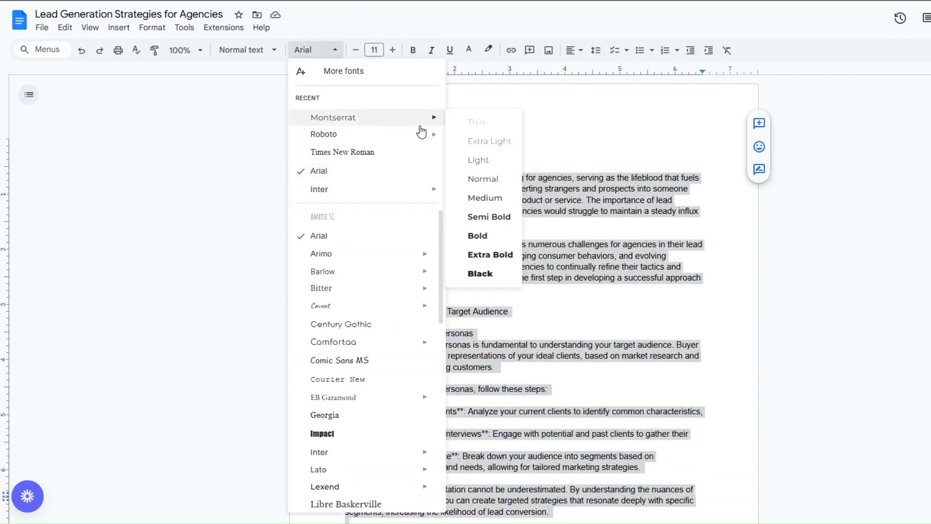
click(363, 122)
click(346, 144)
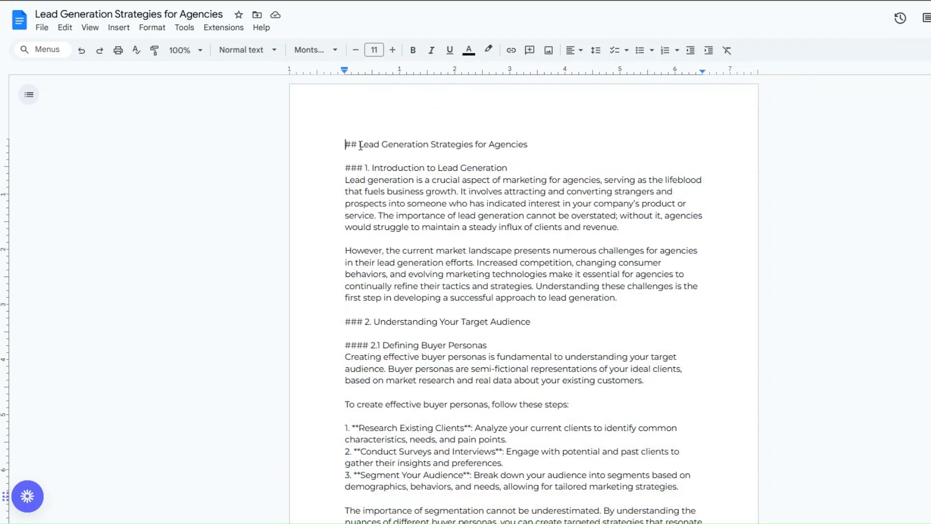
Step: Apply Heading 2 to the title "Lead Generation Strategies for Agencies" and Heading 3 to "1. Introduction to Lead Generation"
triple_click(398, 144)
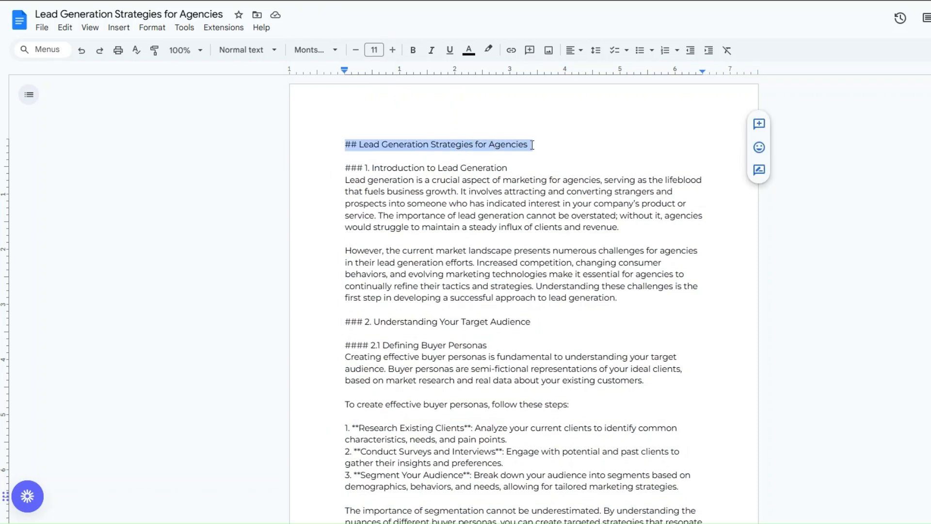
click(252, 50)
click(262, 244)
drag(345, 191, 512, 192)
click(247, 50)
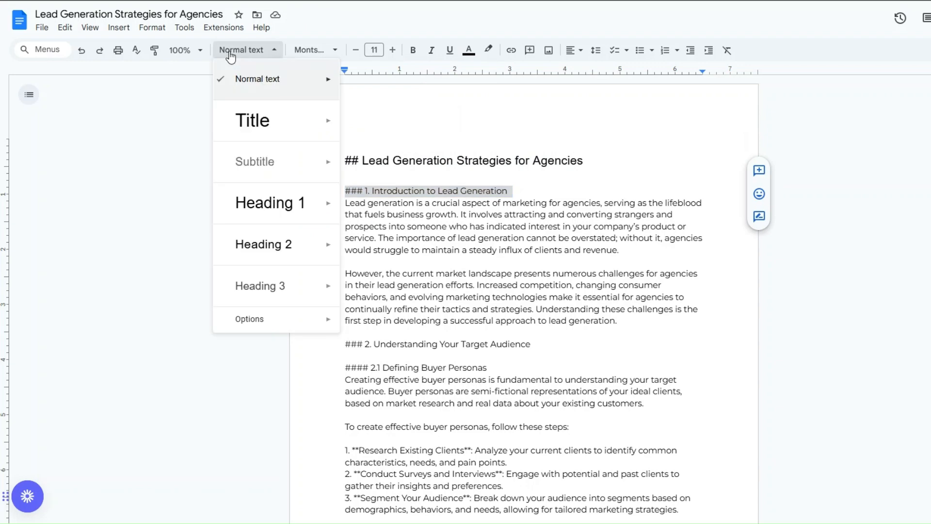
click(260, 301)
Step: Apply a heading style to the section title "2. Understanding Your Target Audience" in the lead generation document
scroll(462, 218, down, 3)
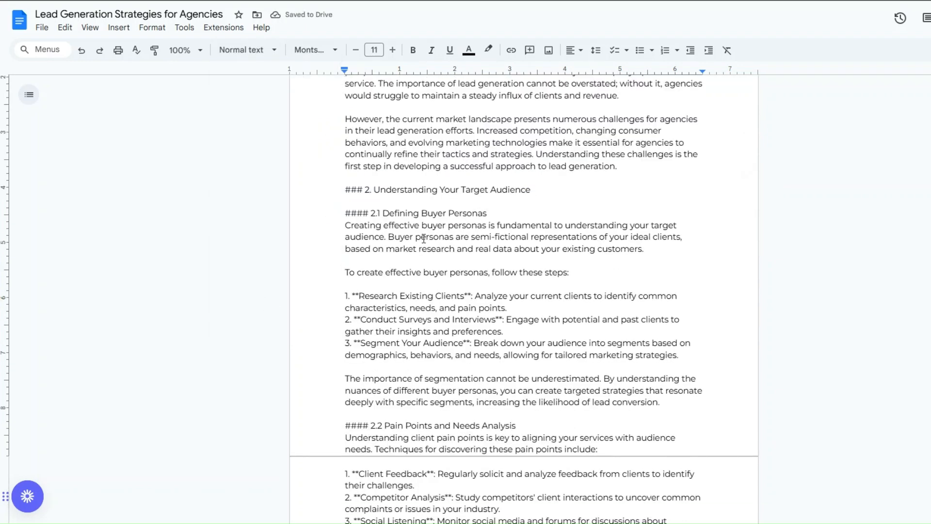
drag(345, 189, 536, 192)
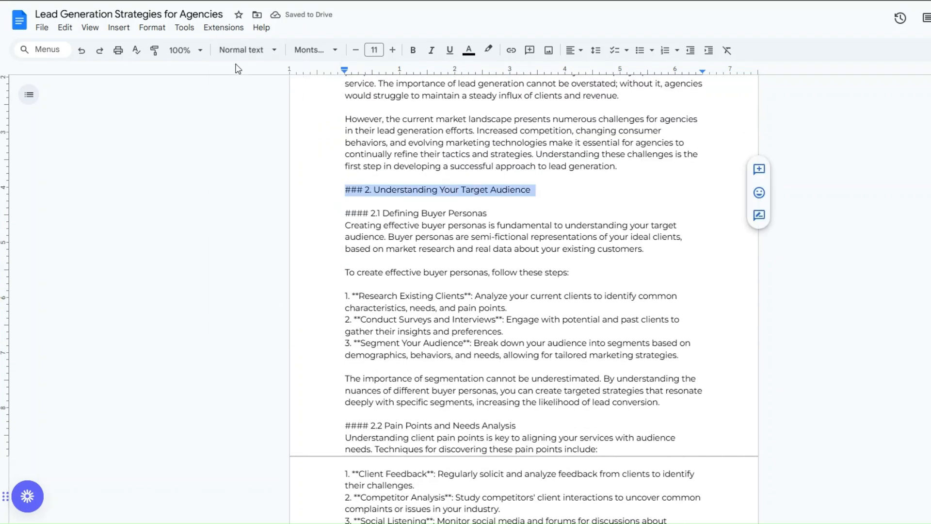
click(247, 50)
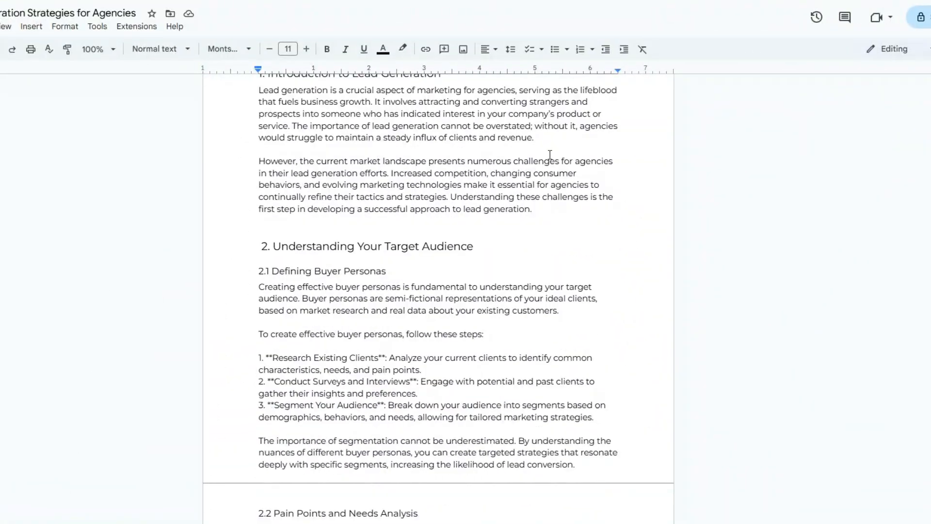
Step: Review the formatted lead generation document from the introduction to the end, checking its section headings, subheadings and citations list
scroll(636, 156, up, 3)
scroll(636, 157, down, 4)
scroll(550, 155, down, 15)
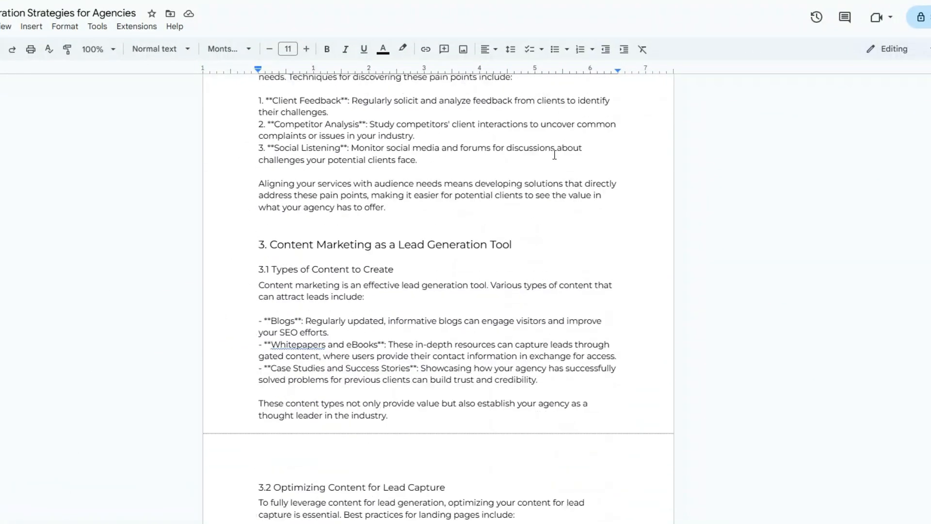
scroll(554, 155, down, 15)
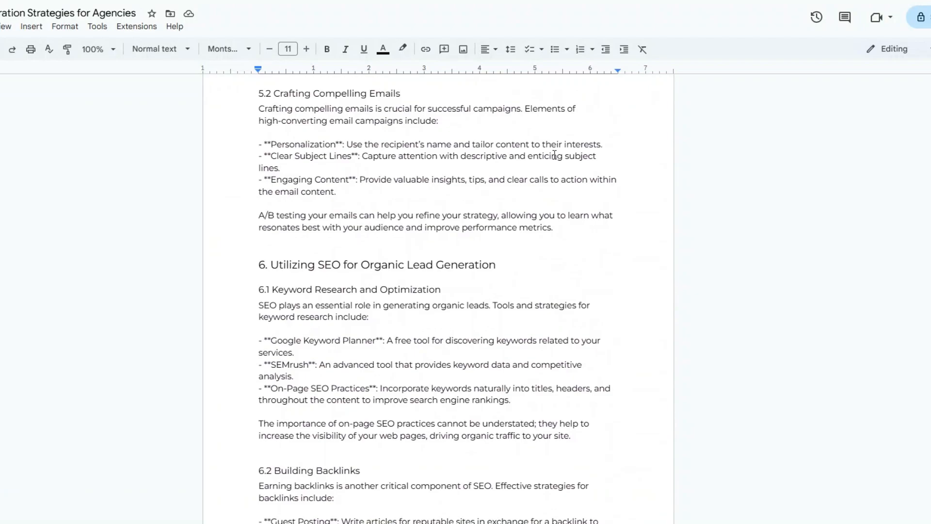
scroll(555, 155, down, 15)
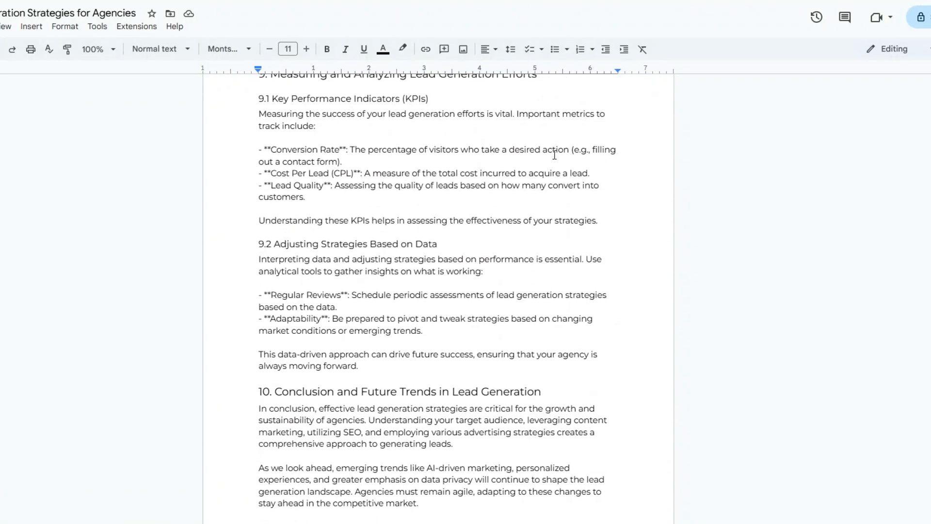
scroll(554, 155, down, 3)
scroll(554, 155, up, 2)
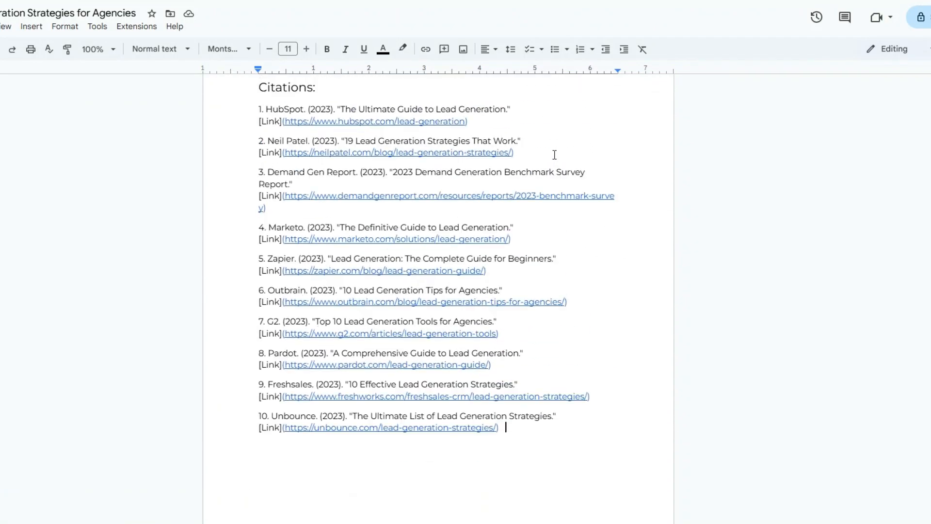
scroll(662, 277, up, 4)
scroll(600, 213, down, 5)
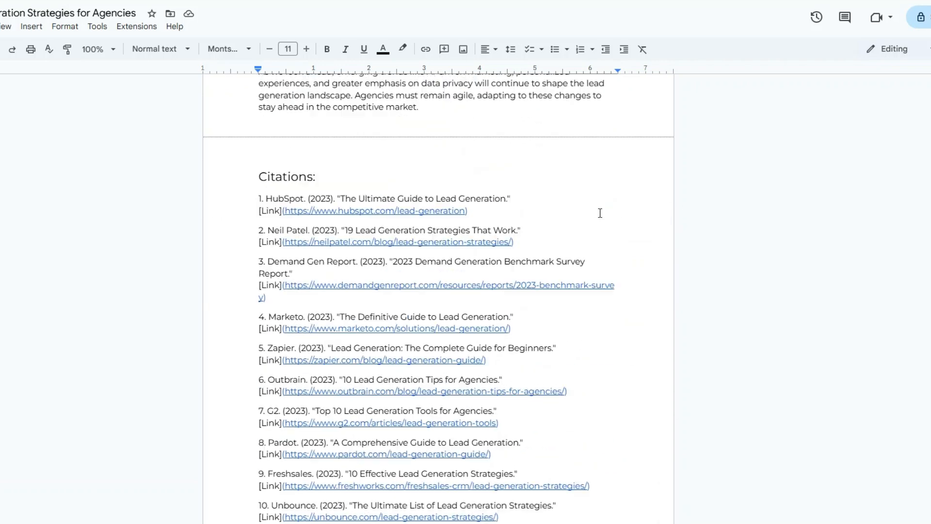
scroll(600, 213, up, 1)
drag(259, 113, 432, 359)
click(536, 340)
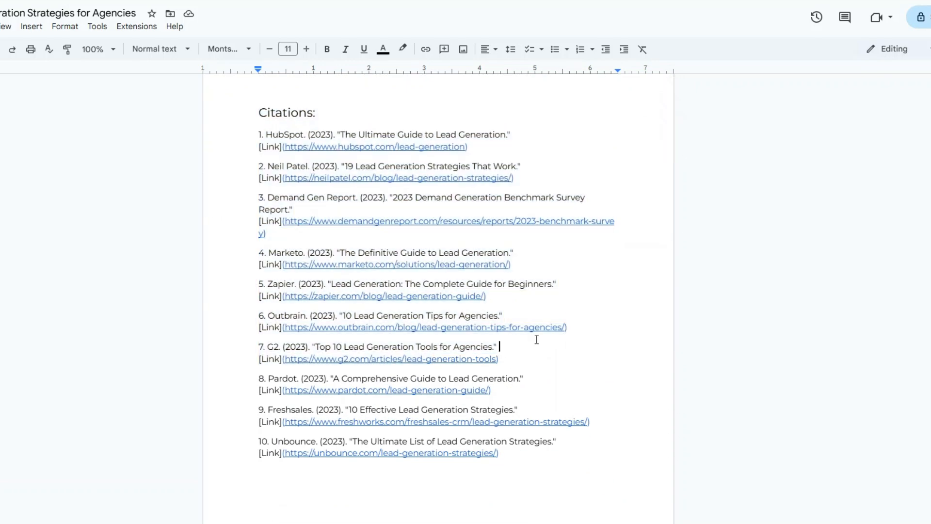
scroll(539, 344, down, 3)
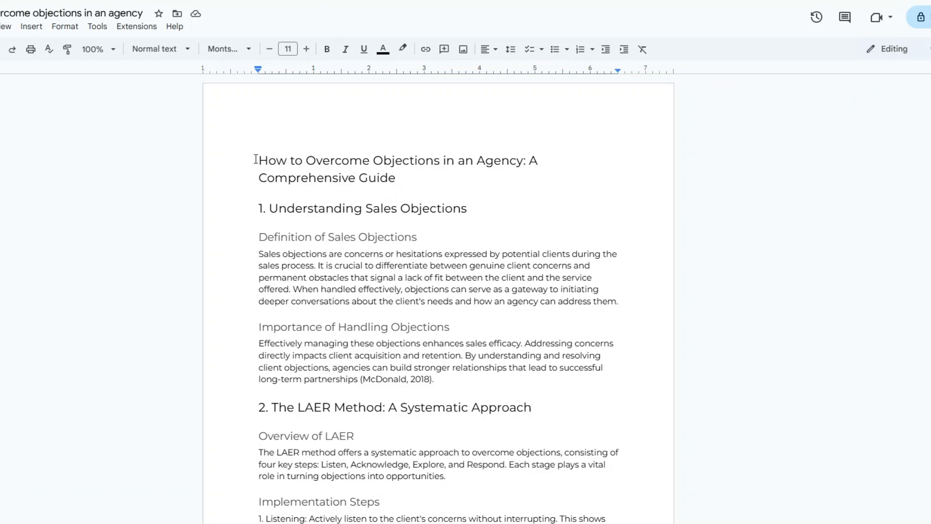
Step: Examine the formatted objections document from its title through the numbered sections to the source links at the end
drag(256, 159, 493, 175)
click(468, 185)
scroll(471, 194, down, 5)
scroll(471, 196, down, 15)
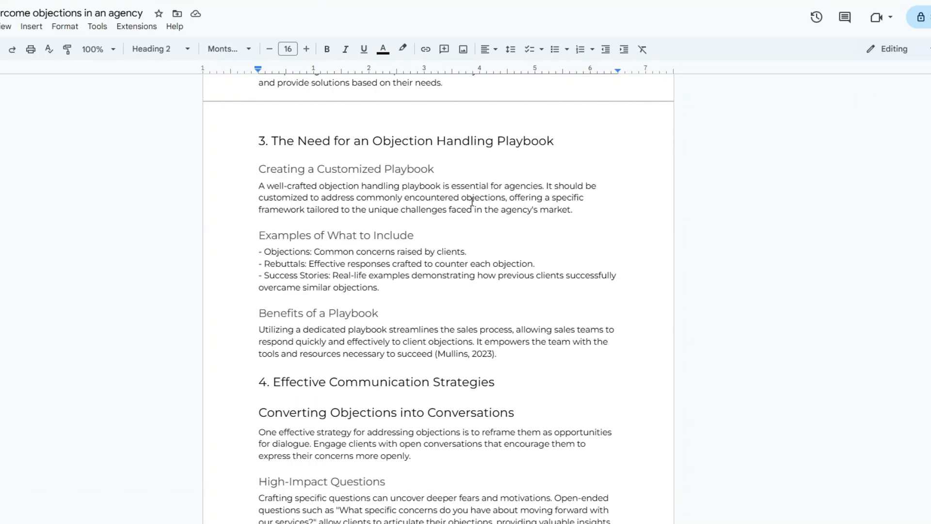
scroll(472, 203, down, 15)
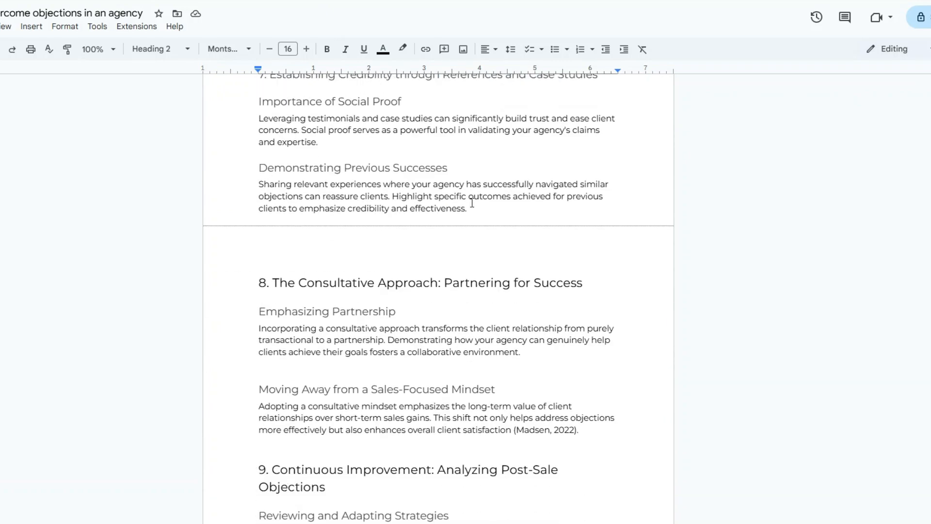
scroll(472, 205, down, 4)
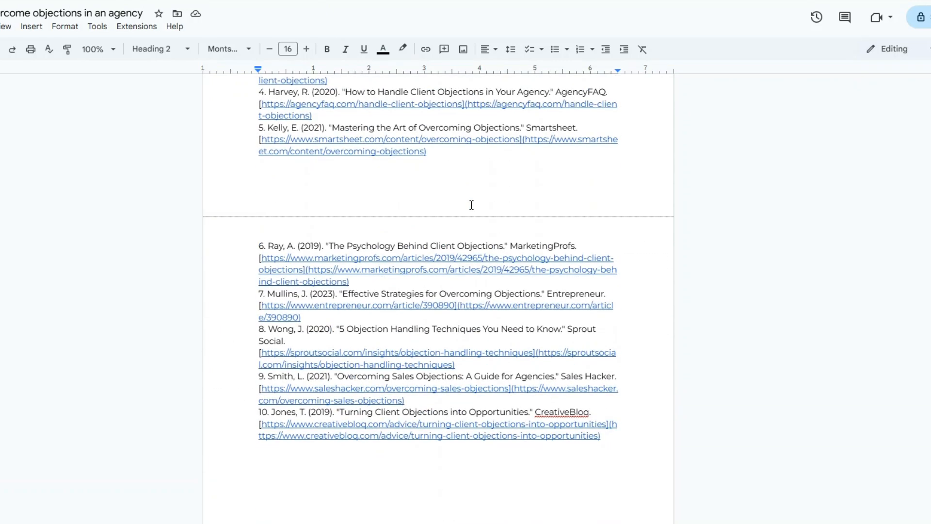
scroll(472, 205, up, 7)
scroll(472, 205, down, 6)
scroll(471, 204, down, 3)
scroll(472, 204, up, 9)
scroll(273, 285, down, 3)
drag(241, 193, 638, 449)
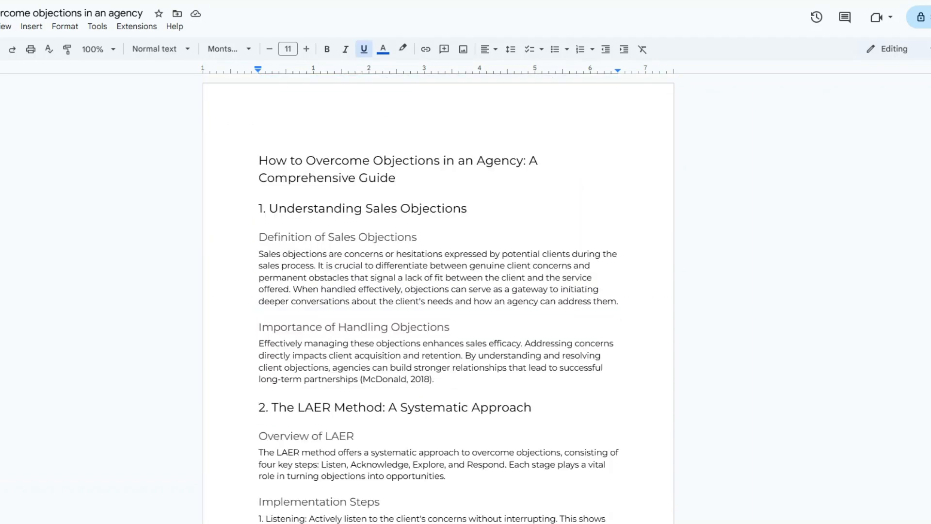
click(320, 1)
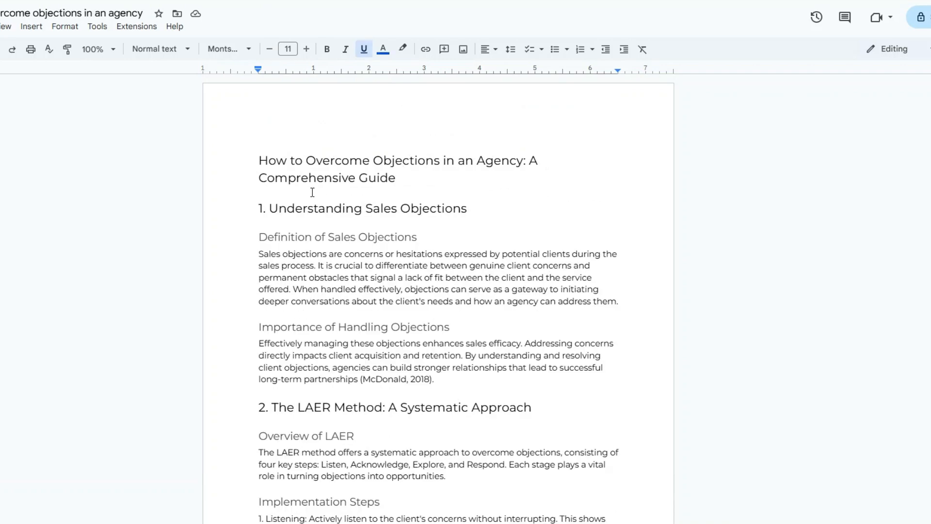